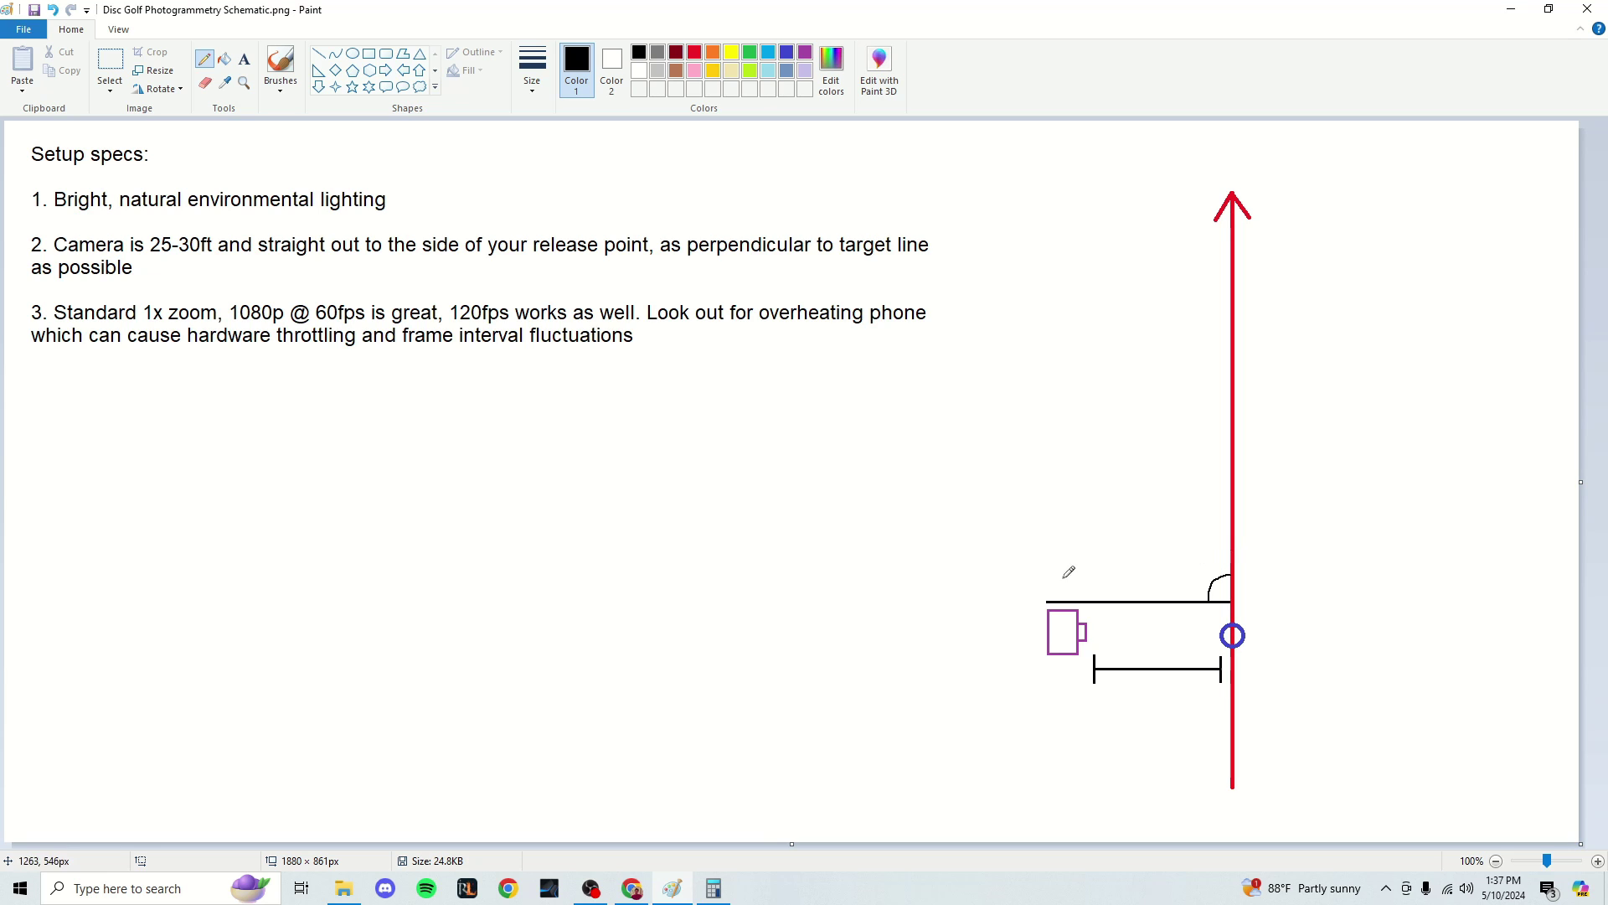
- In Calculator, compute 1 − cos(10°), giving about 0.0152
click(712, 889)
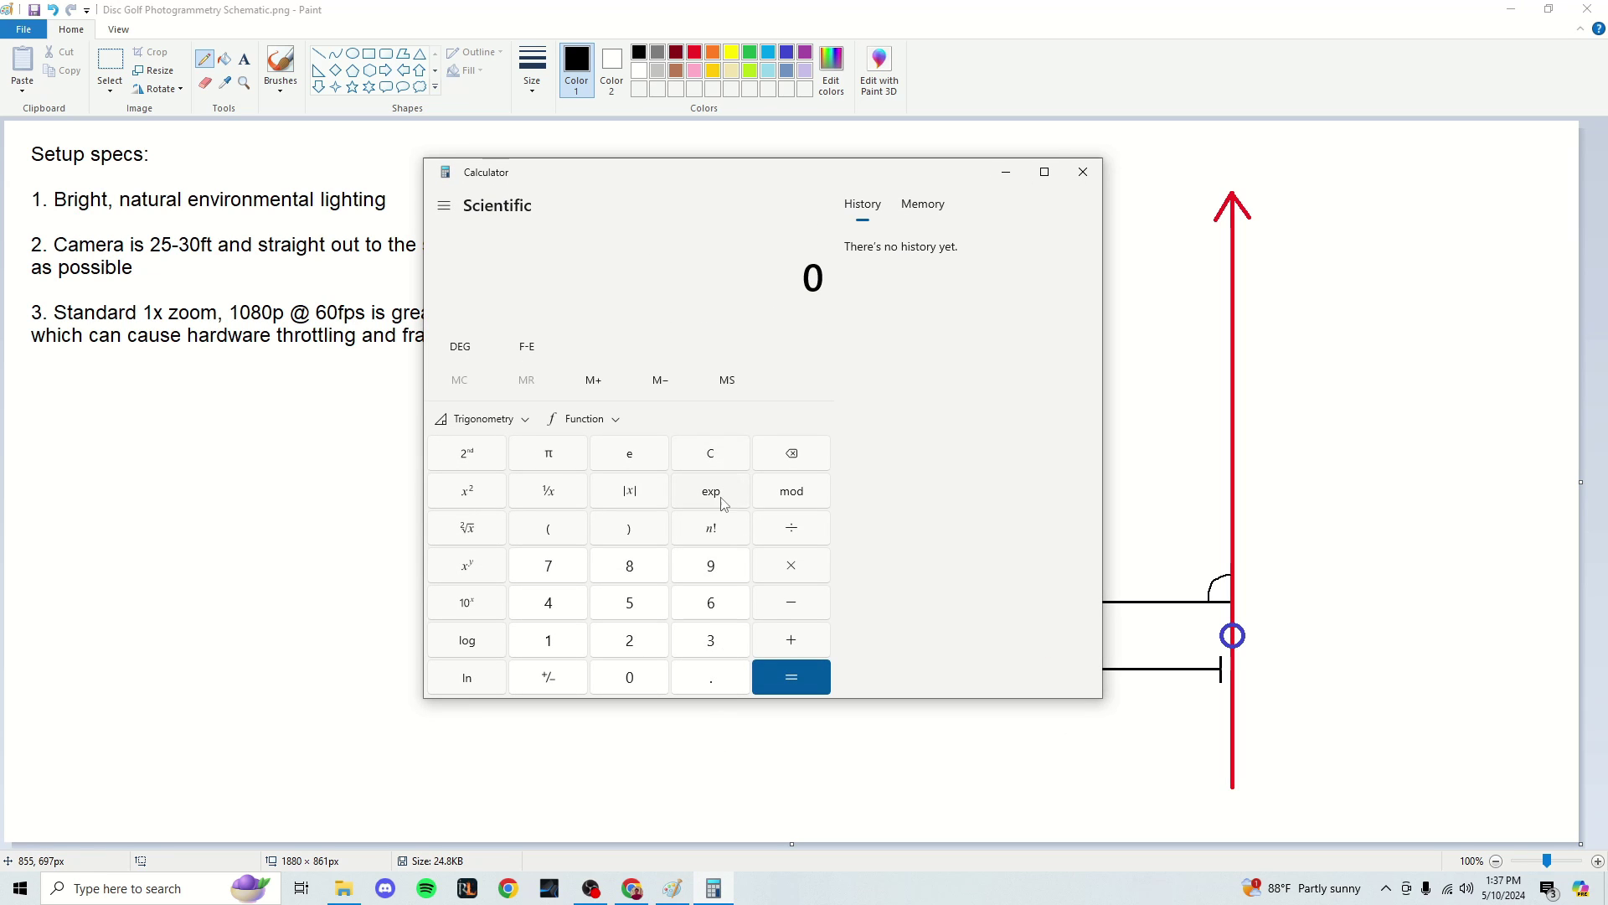
drag(801, 176, 685, 151)
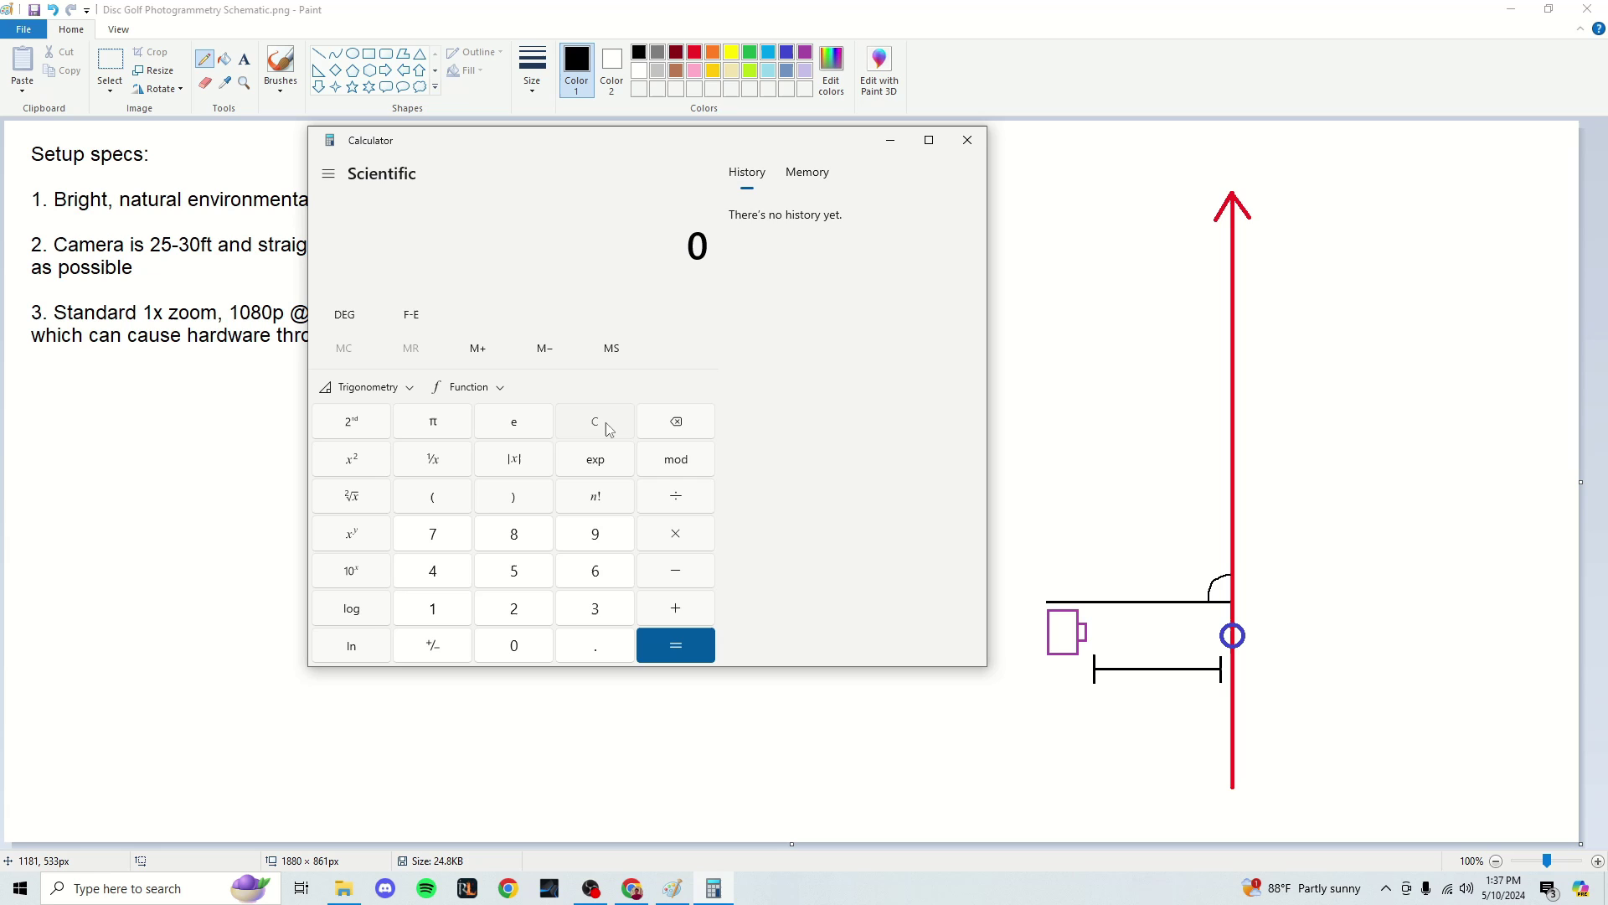
drag(680, 148, 692, 150)
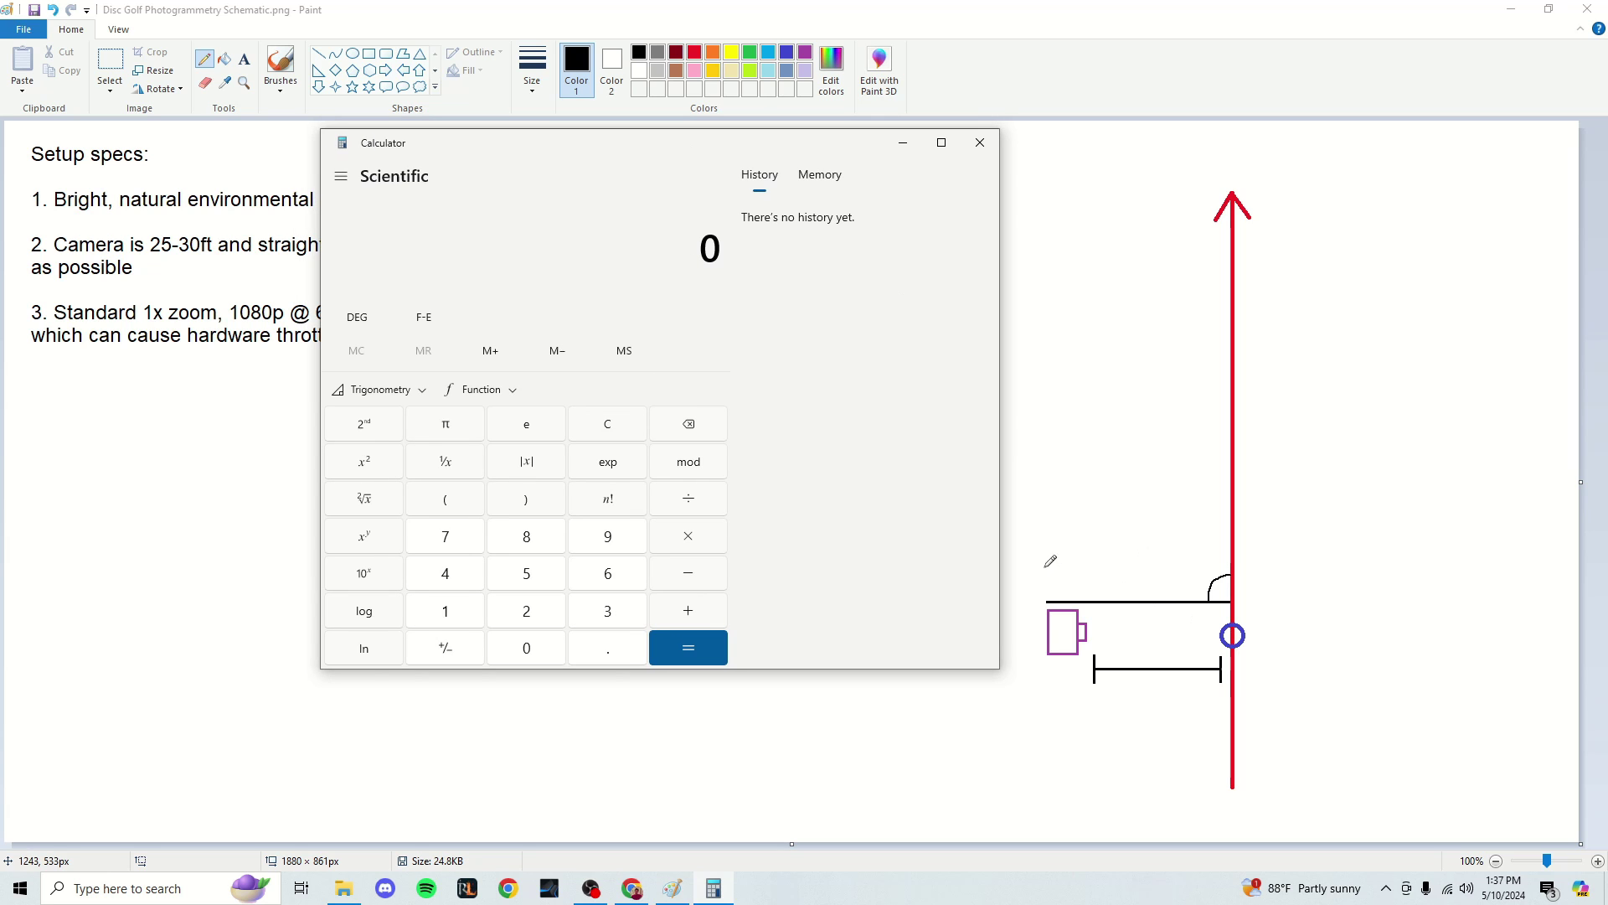
click(444, 611)
click(526, 648)
click(380, 389)
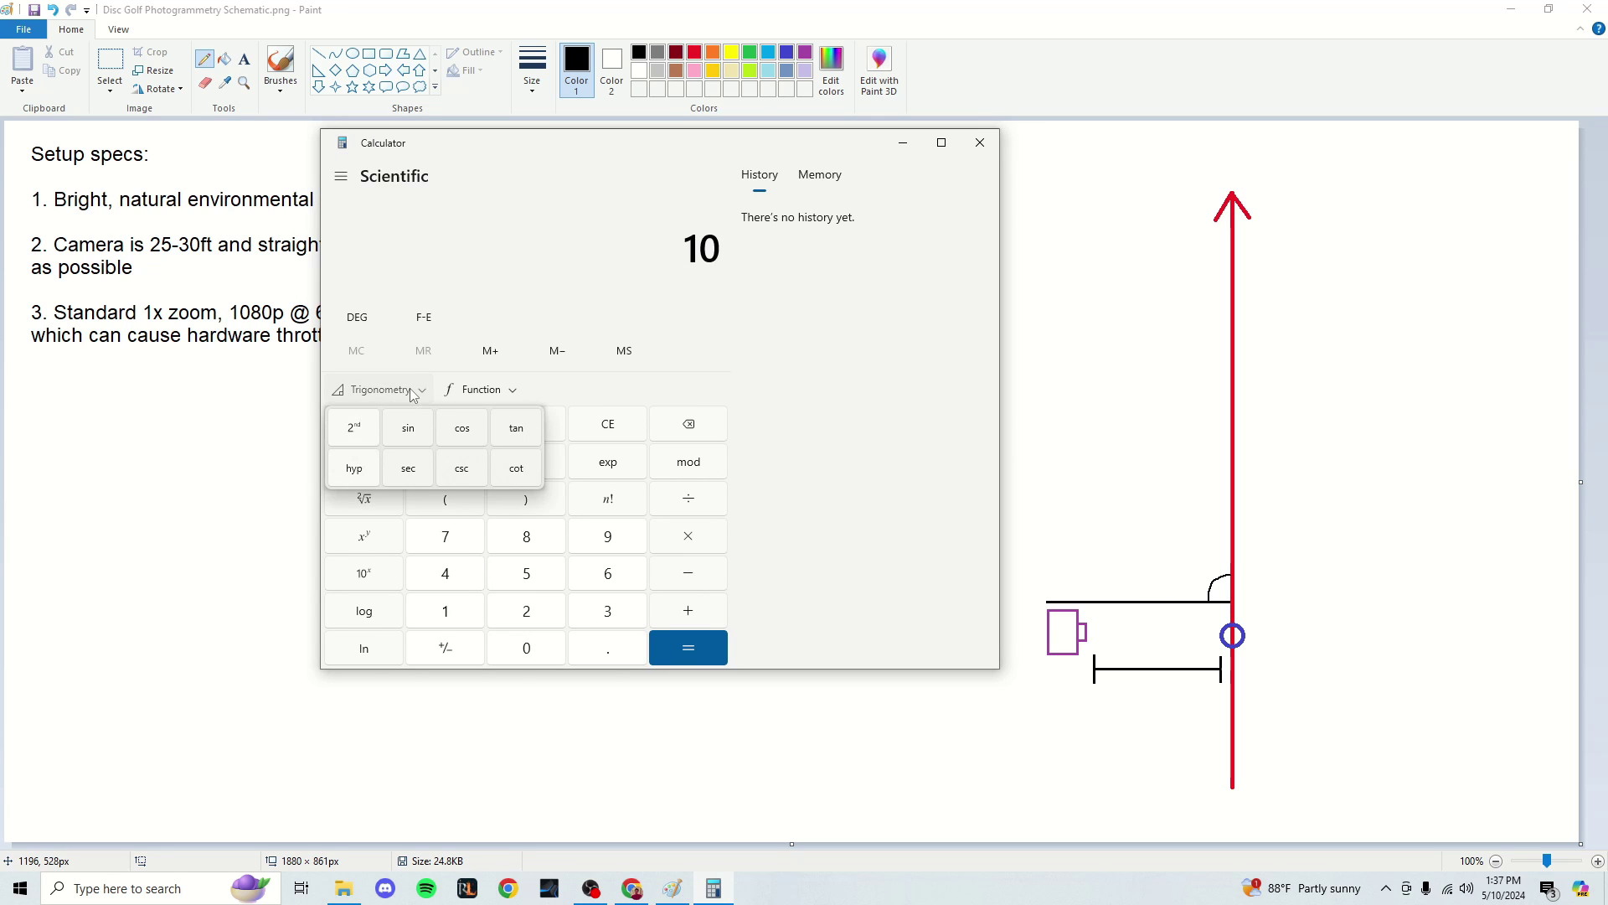
click(469, 429)
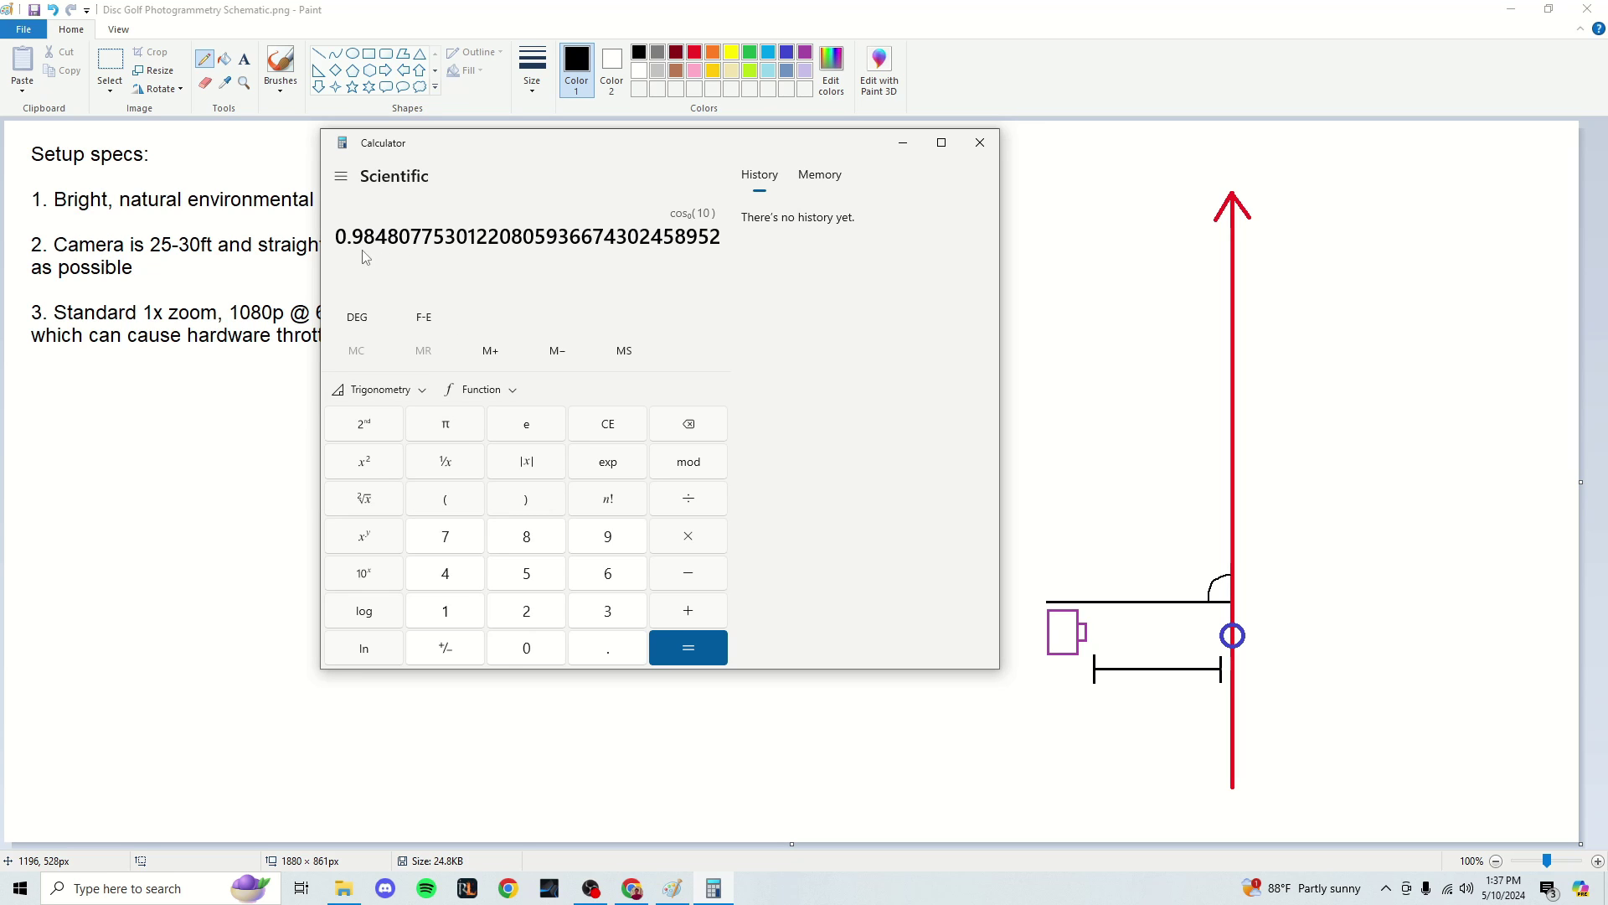
click(450, 653)
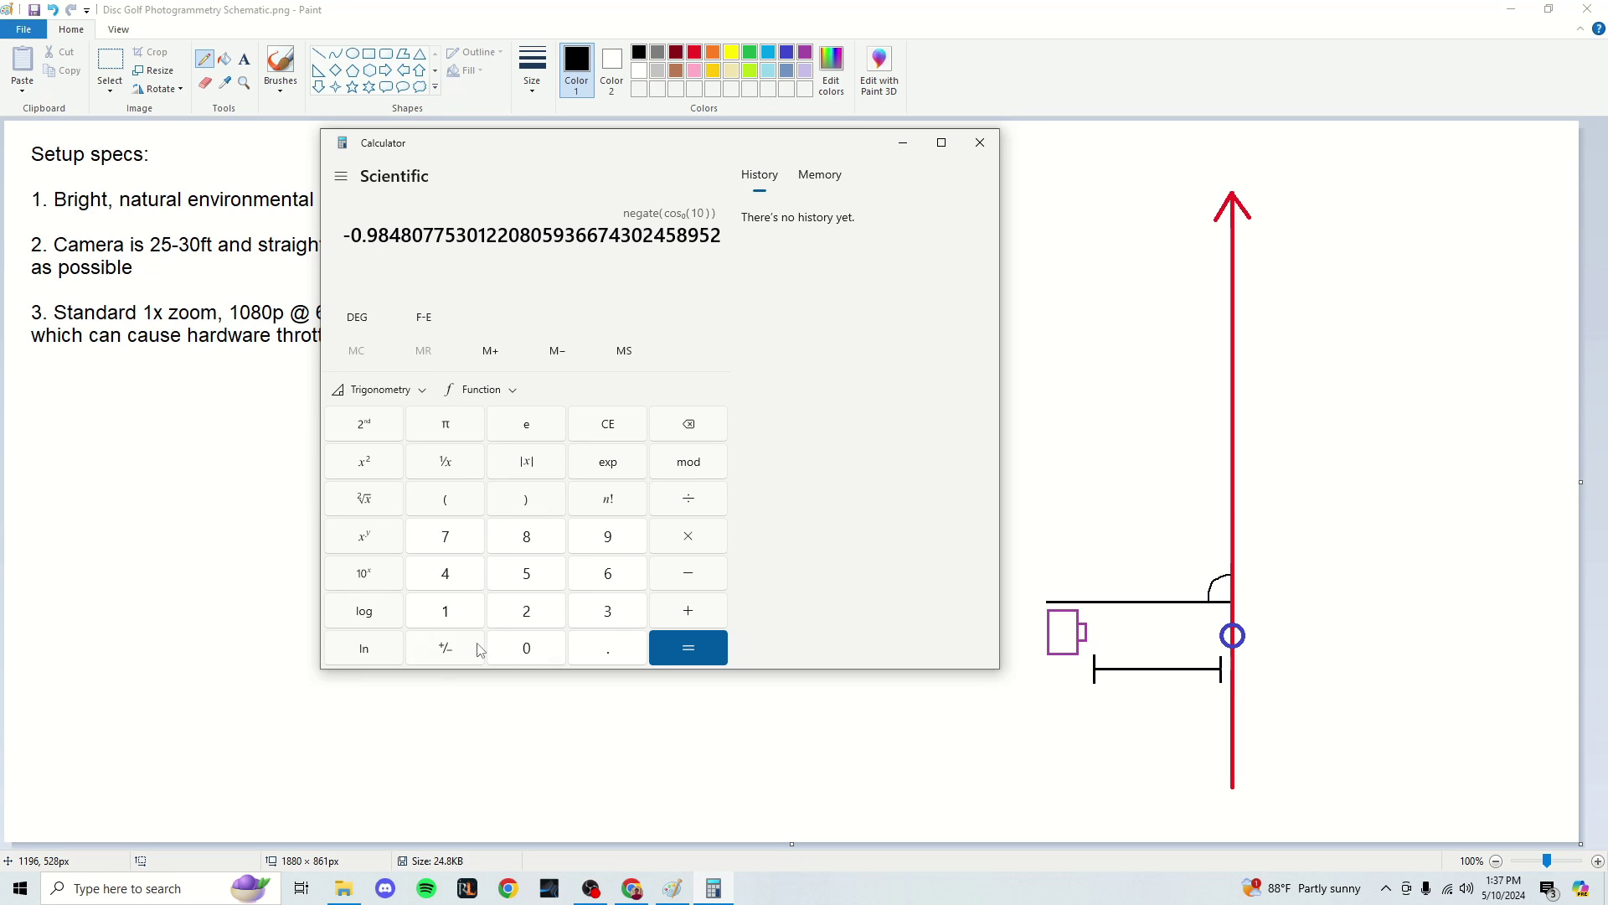
click(694, 618)
click(445, 611)
click(688, 647)
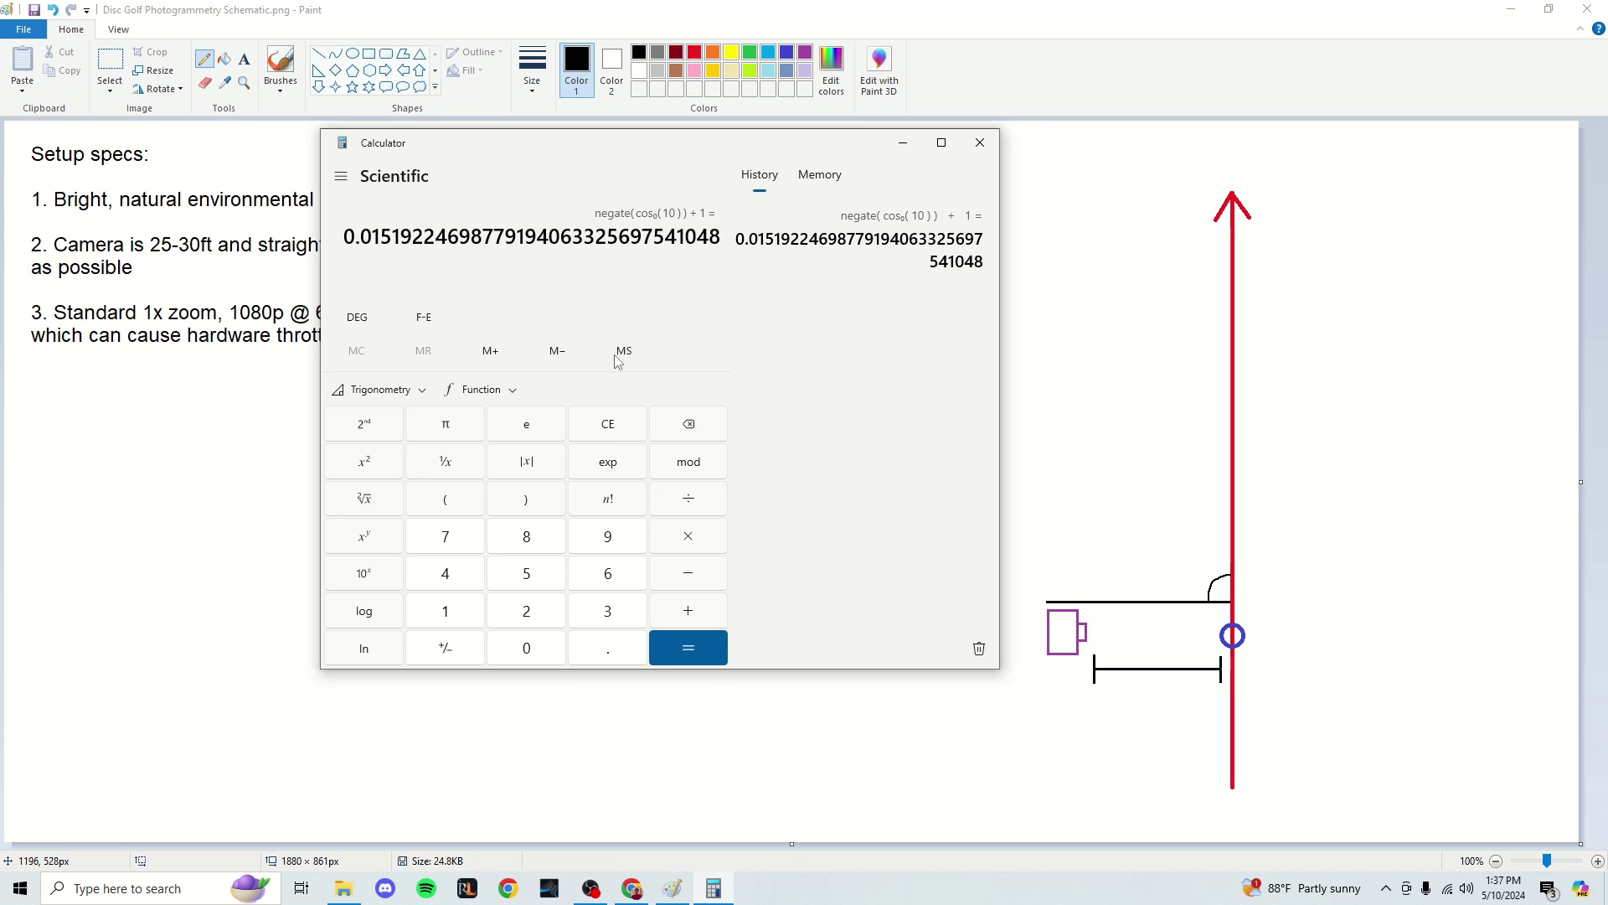
- Clear the display and compute 100 × cos(15°), giving about 96.59
drag(513, 165, 565, 169)
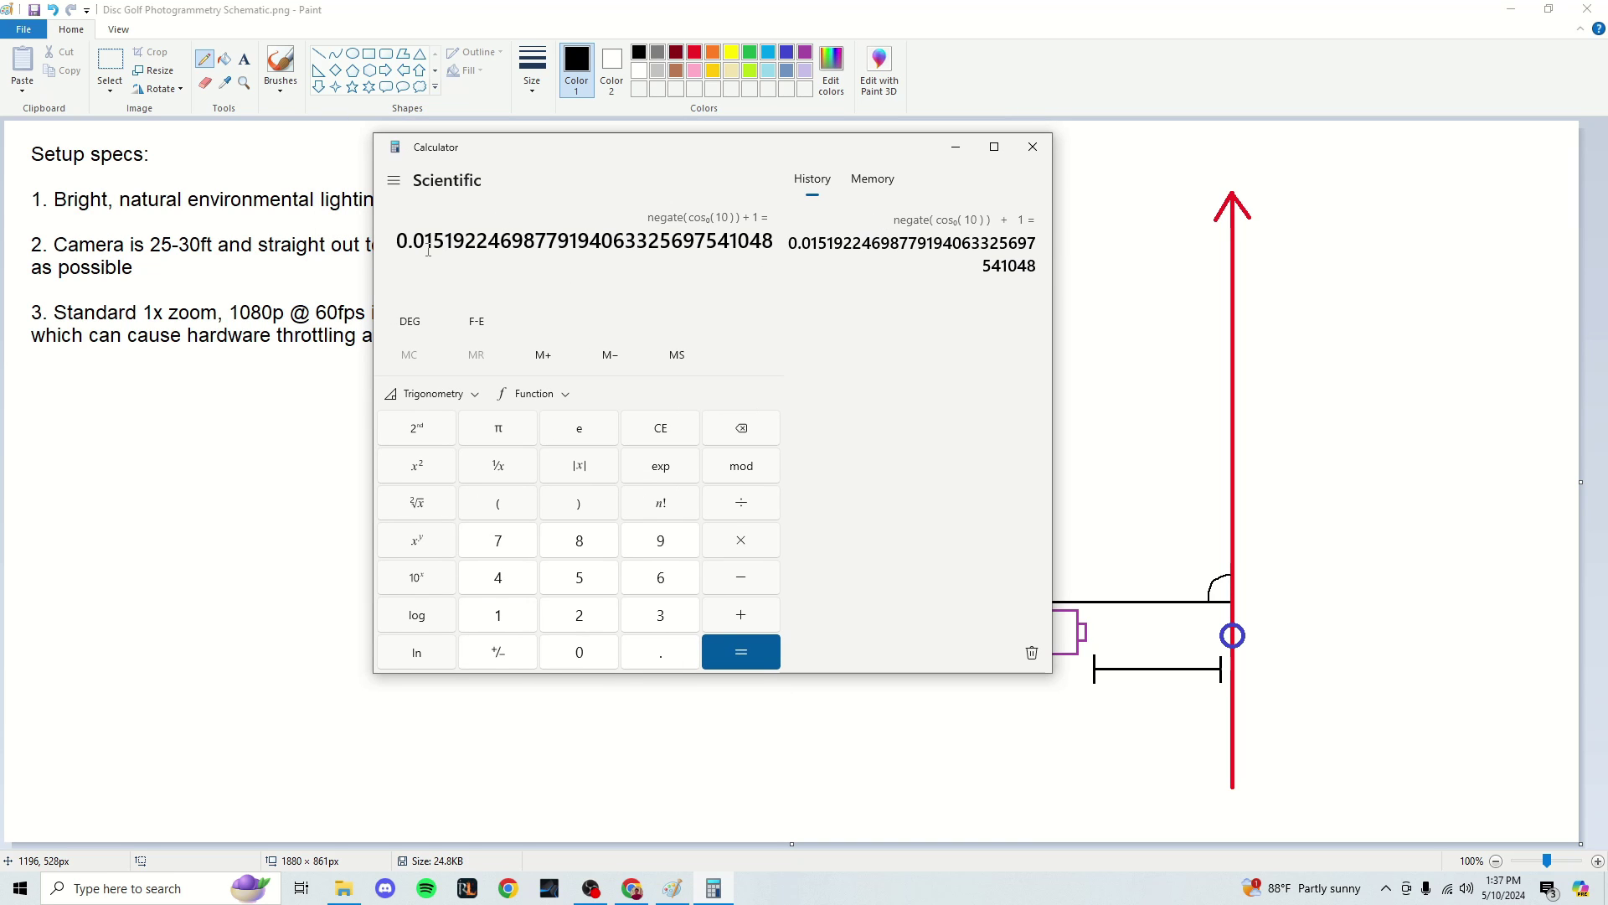
click(678, 437)
click(511, 620)
click(582, 573)
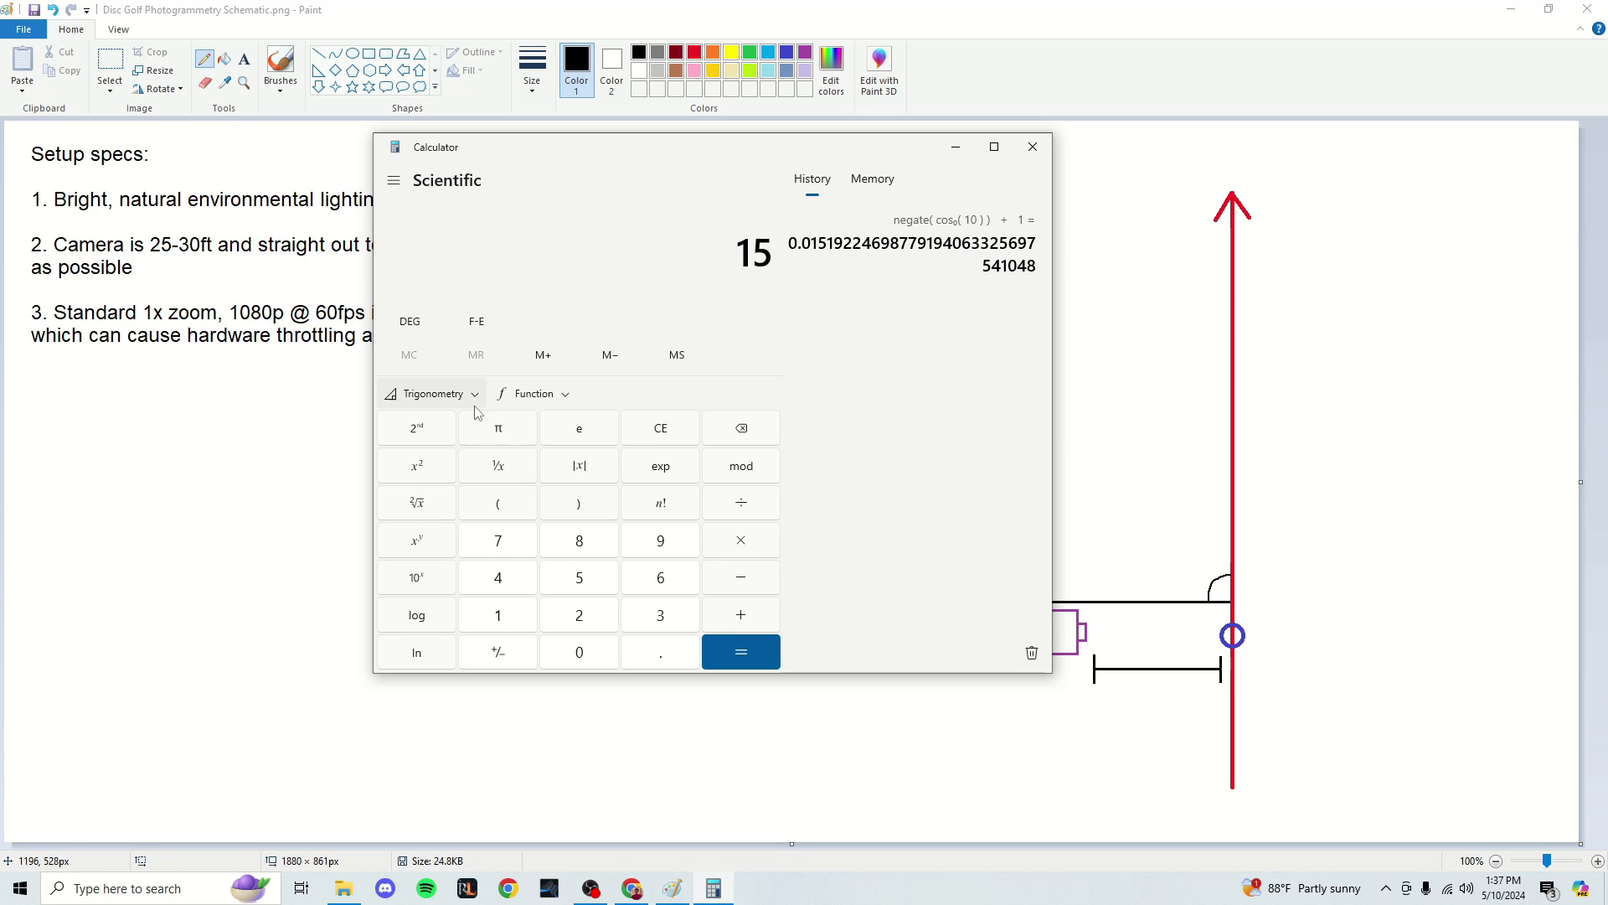
click(476, 404)
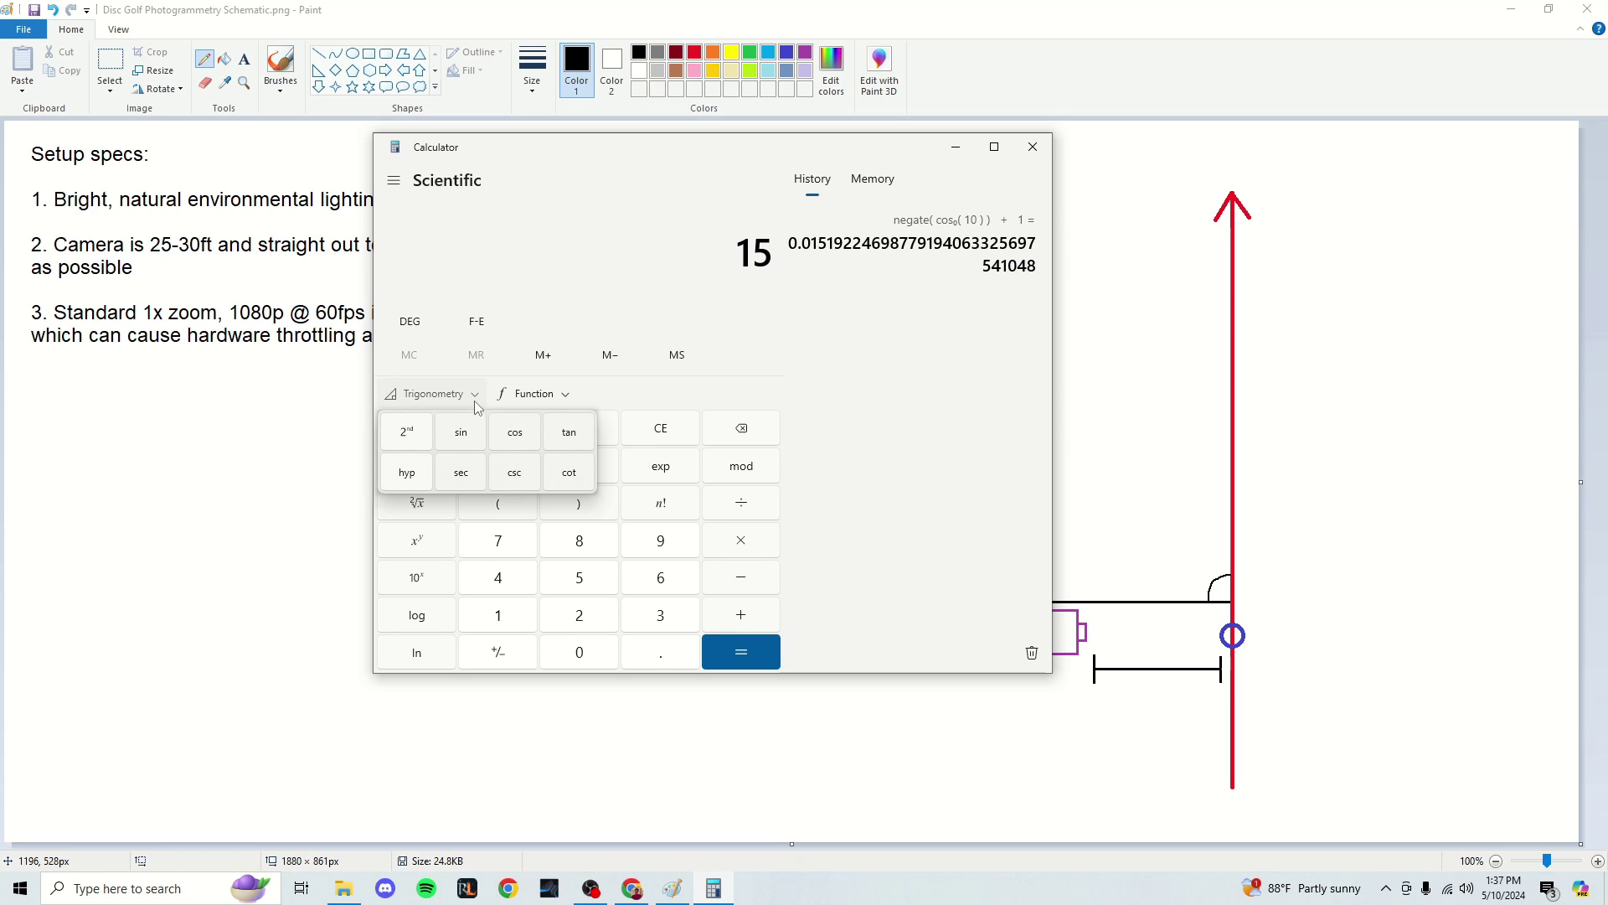
click(524, 434)
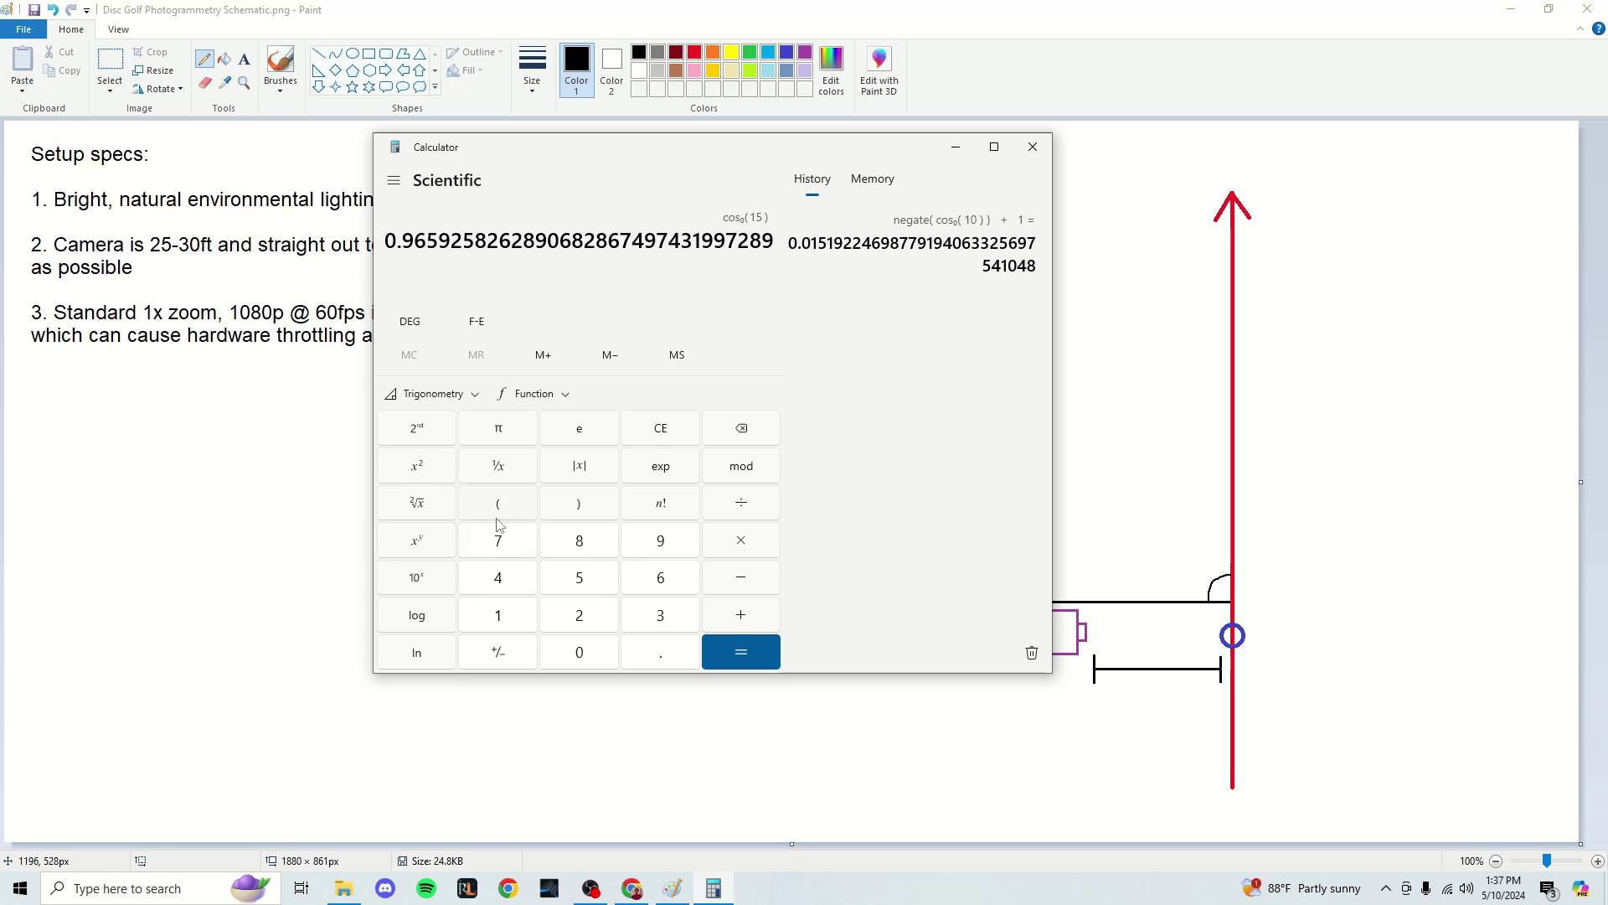
click(740, 543)
click(517, 618)
click(561, 650)
click(562, 649)
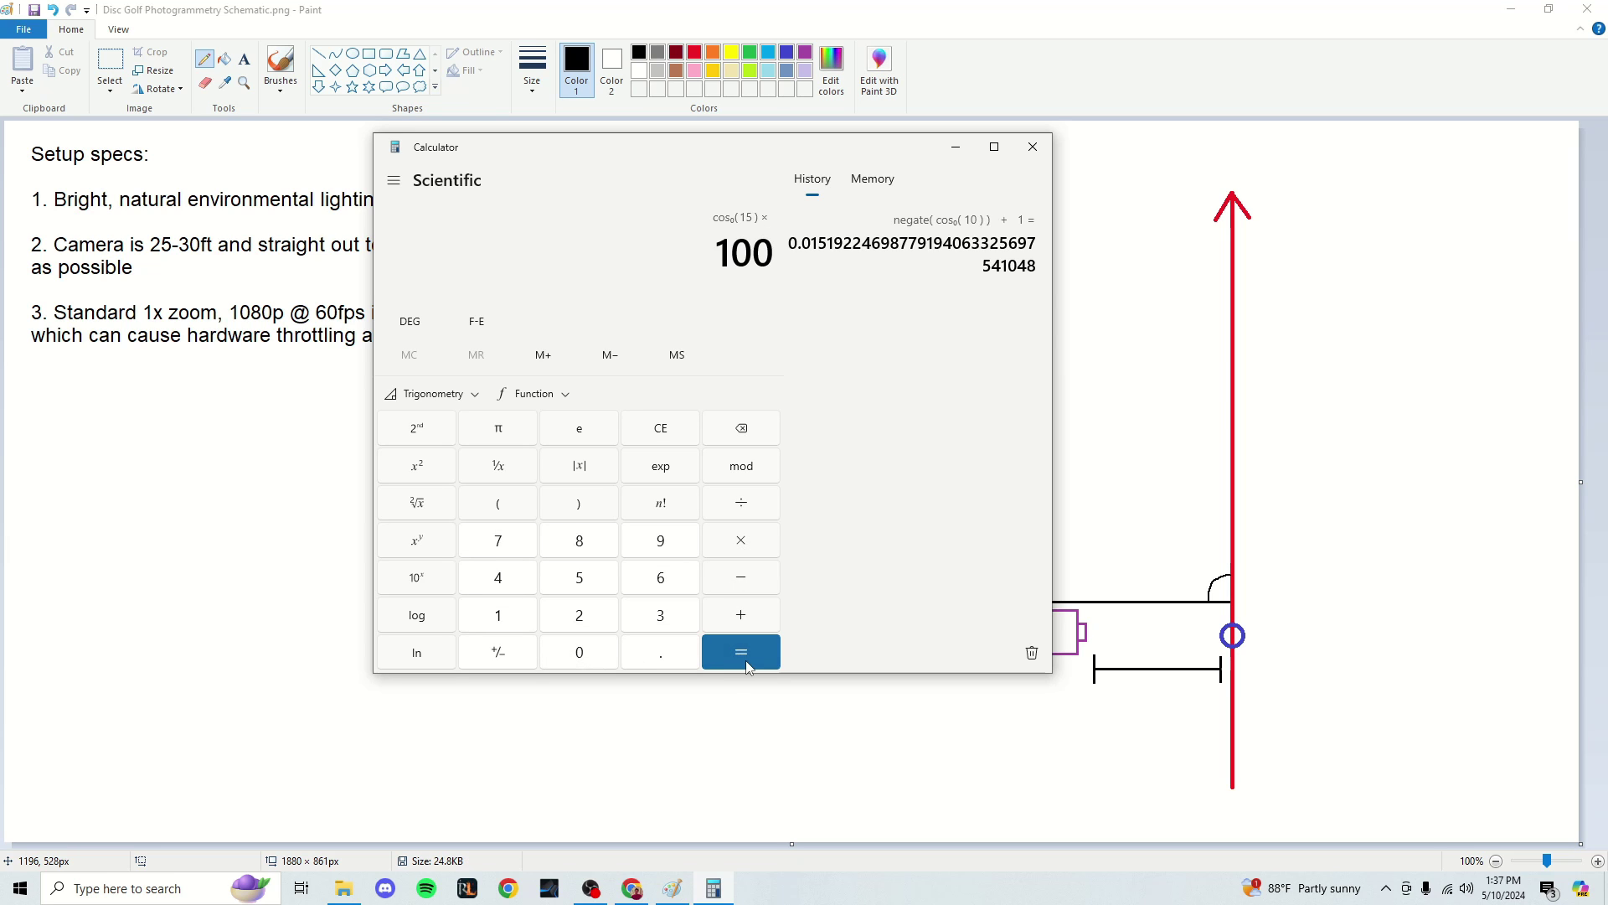
click(748, 666)
- Subtract that from 100 to get 100 − 100·cos(15°) ≈ 3.407
click(498, 652)
click(740, 617)
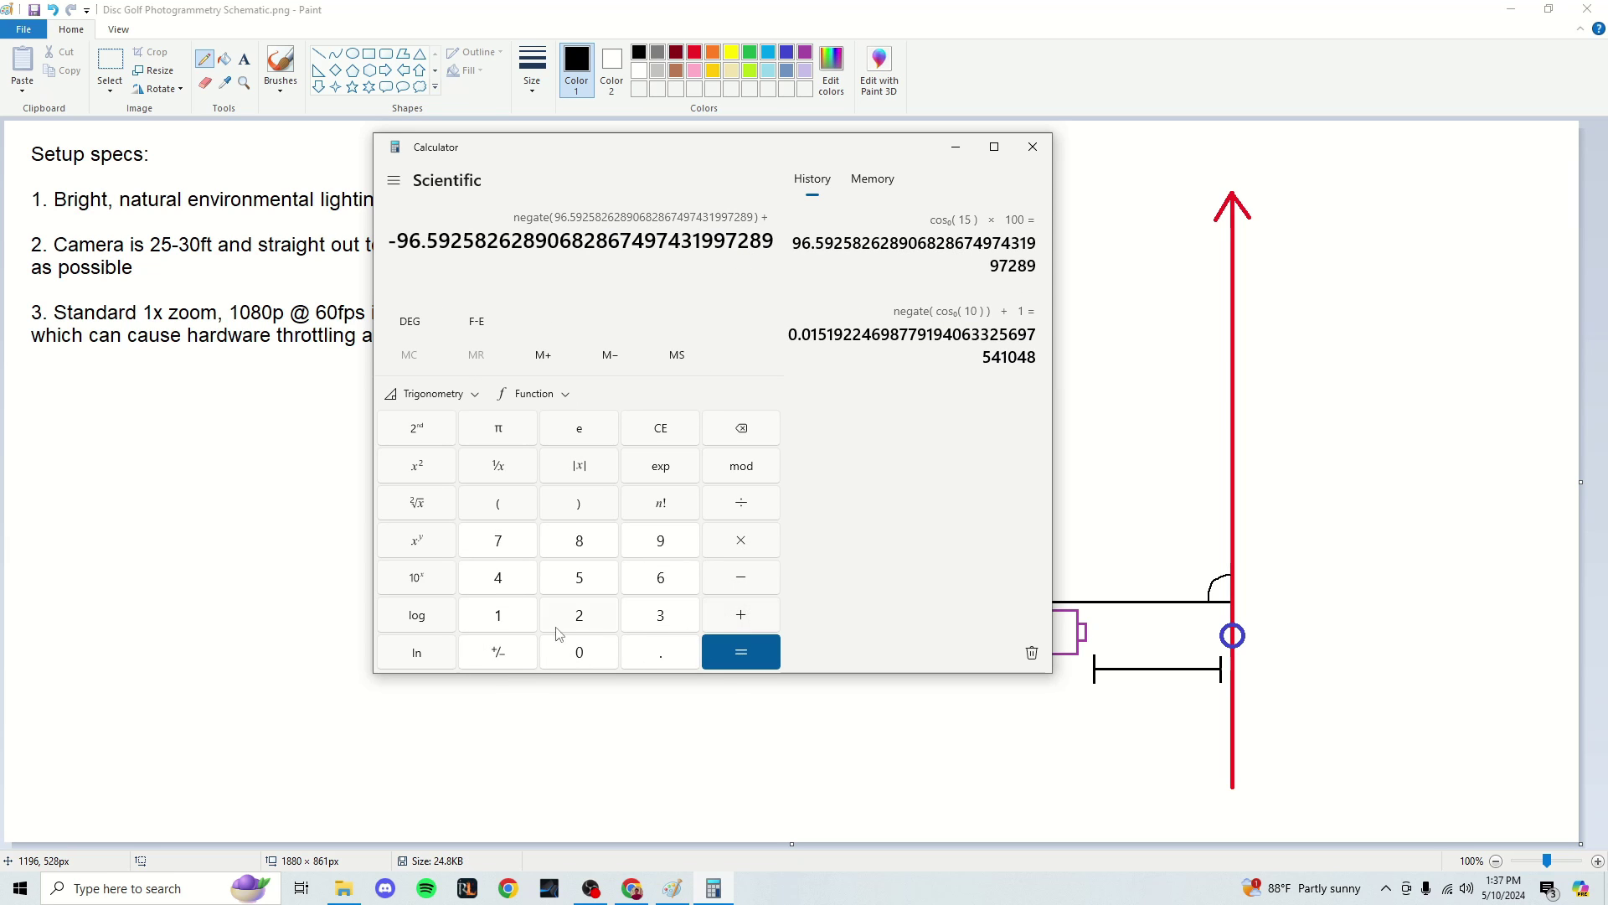
click(498, 615)
click(579, 651)
click(579, 651)
click(741, 652)
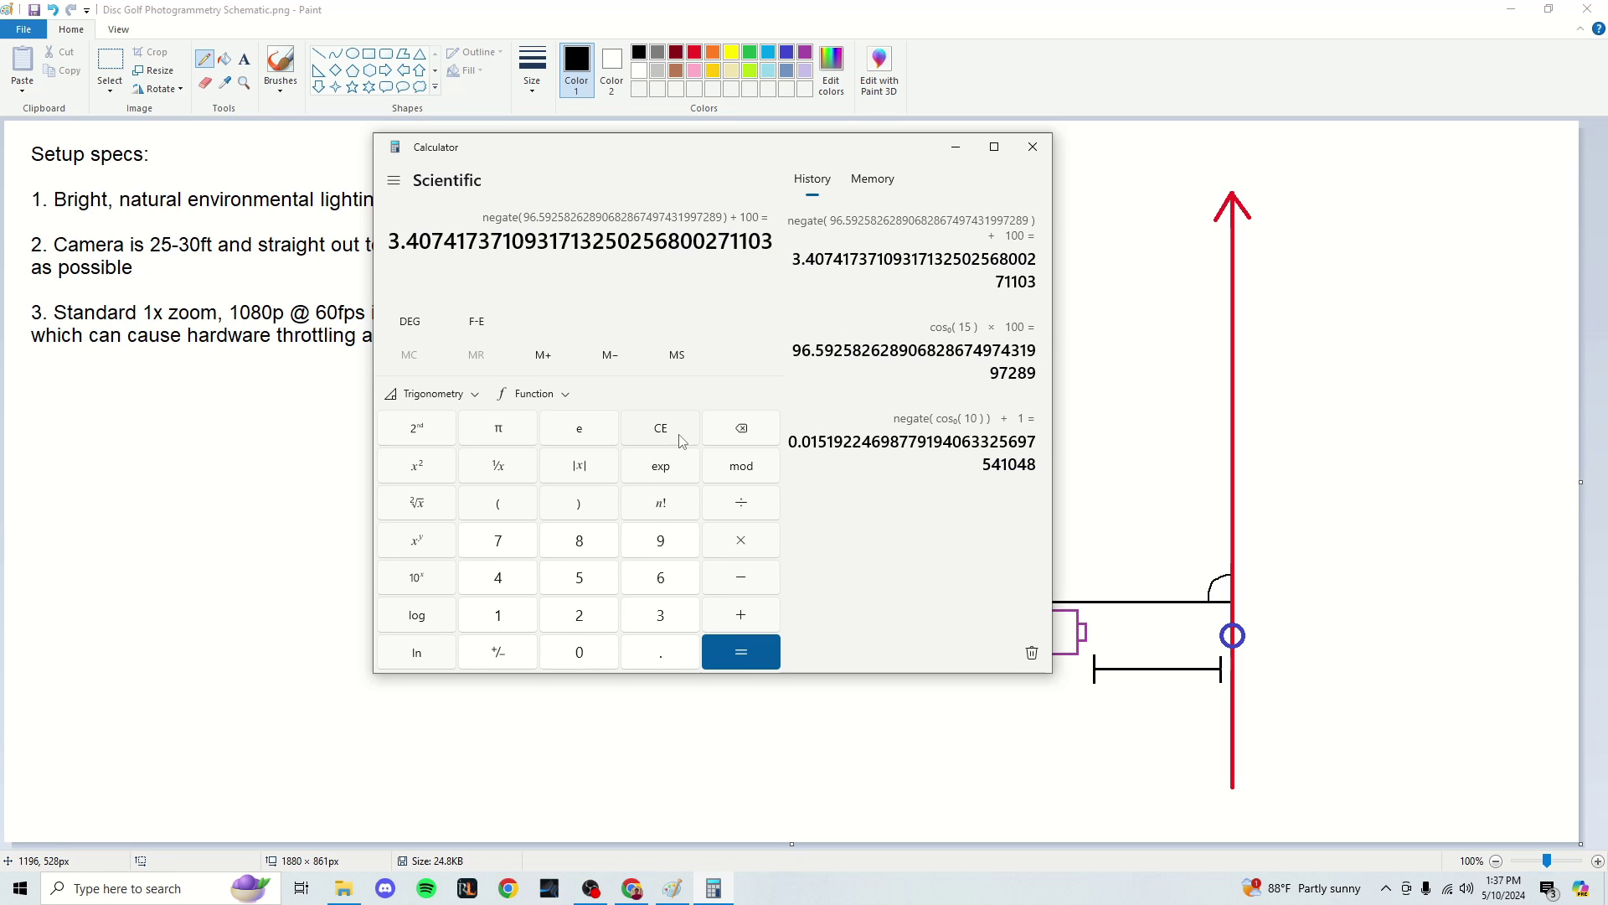
- Compute 0.034 × 70 = 2.38, then clear and minimize the calculator
click(743, 507)
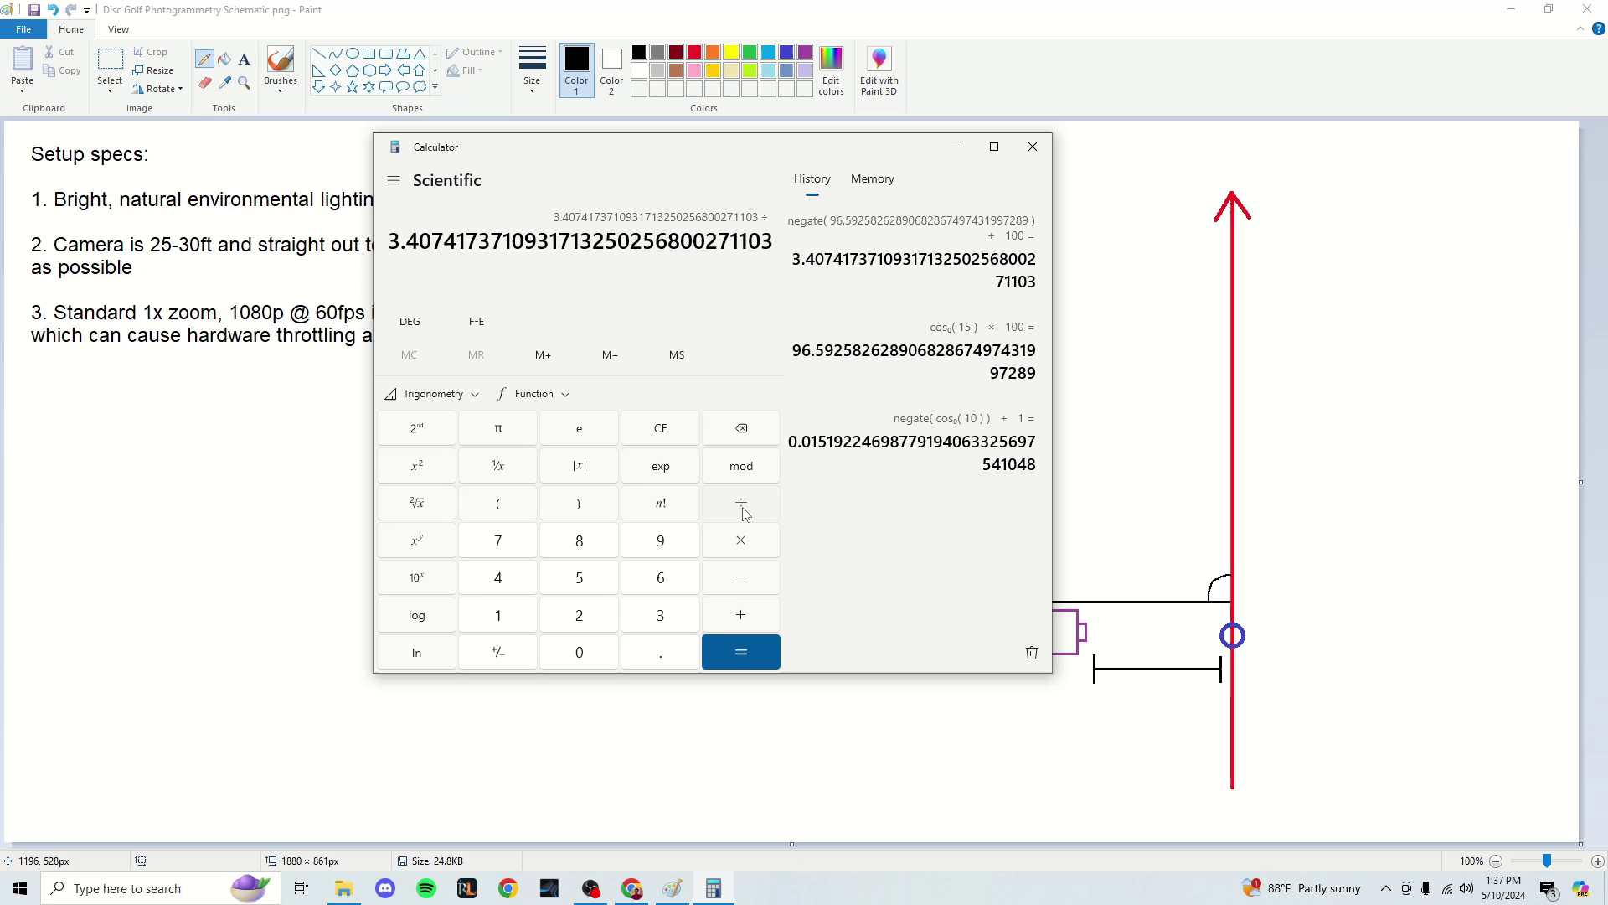
click(661, 428)
click(661, 651)
click(578, 652)
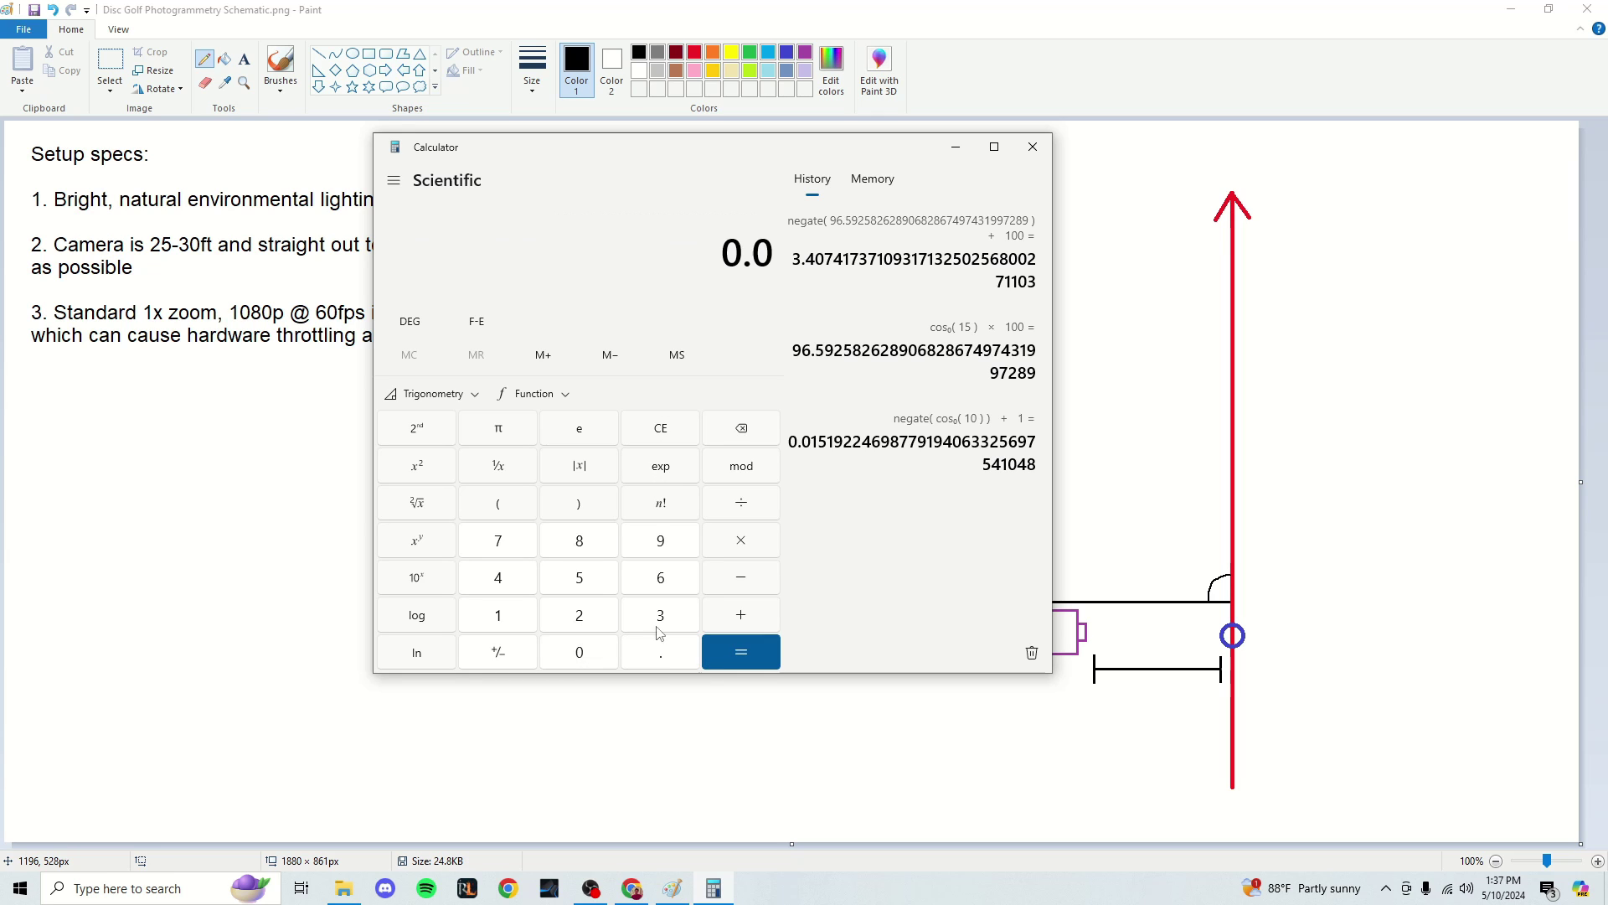
click(660, 615)
click(505, 584)
click(742, 546)
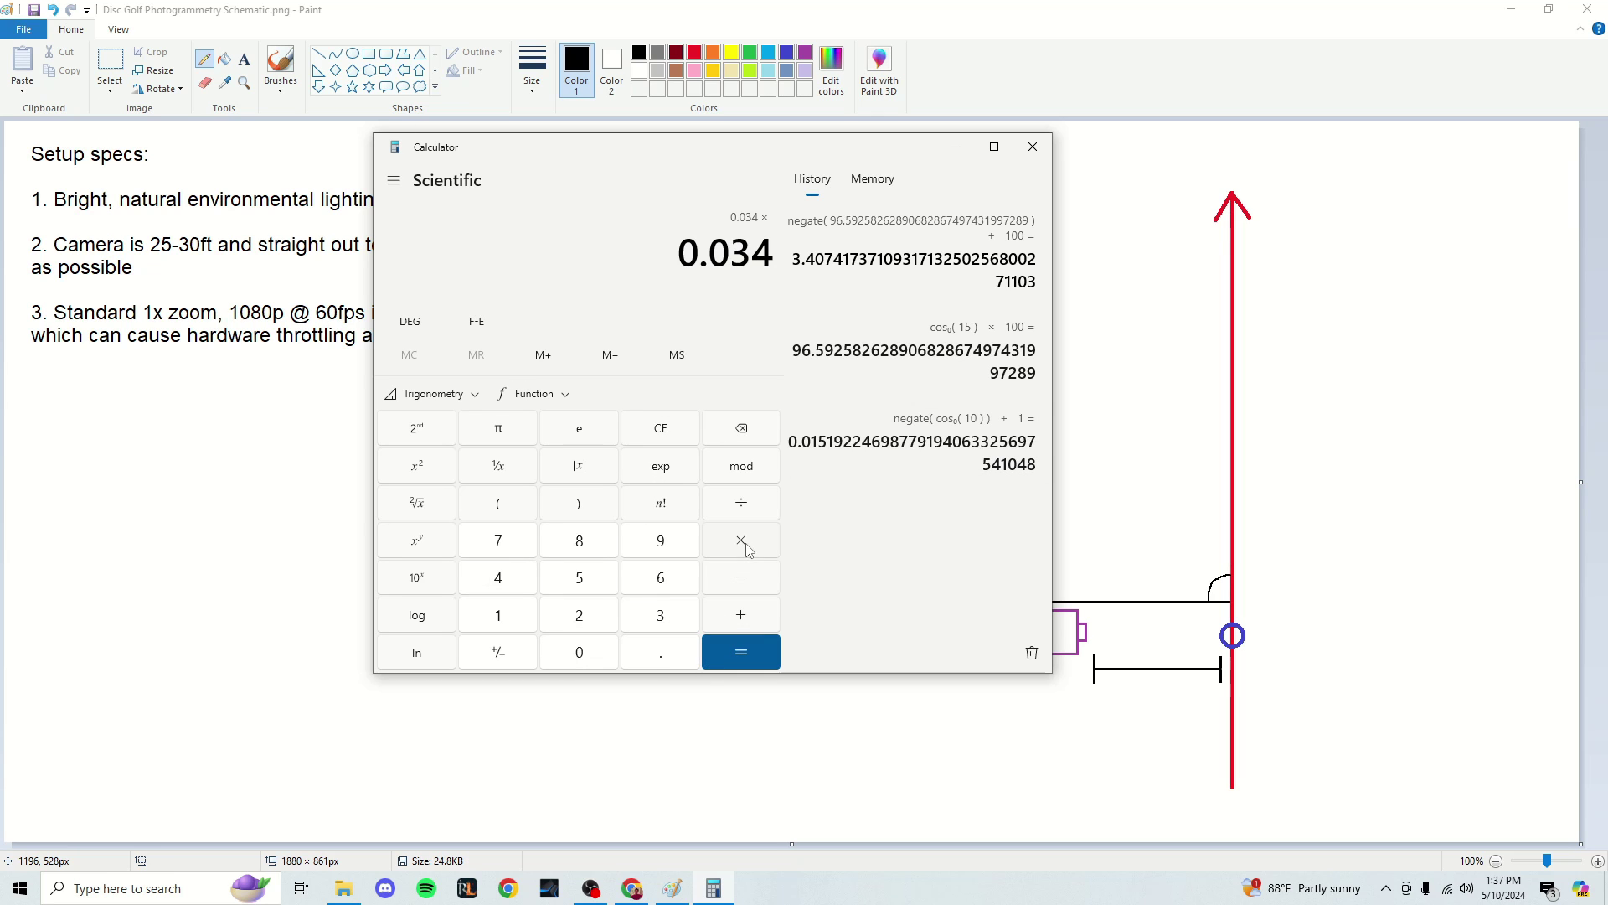
click(509, 549)
click(586, 658)
click(741, 652)
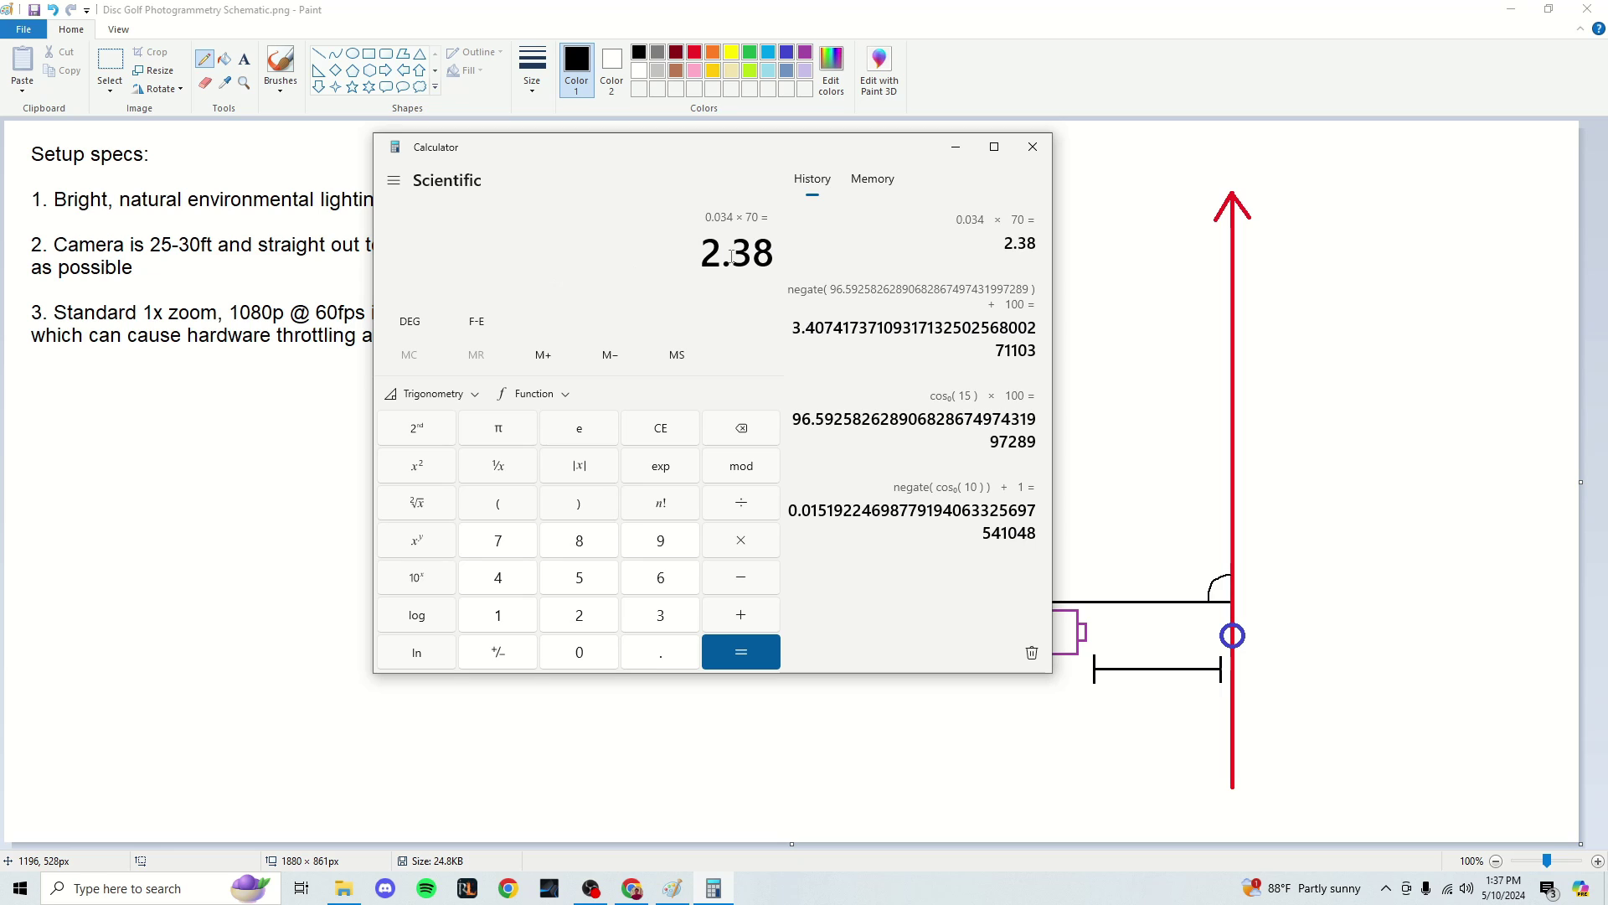
click(662, 430)
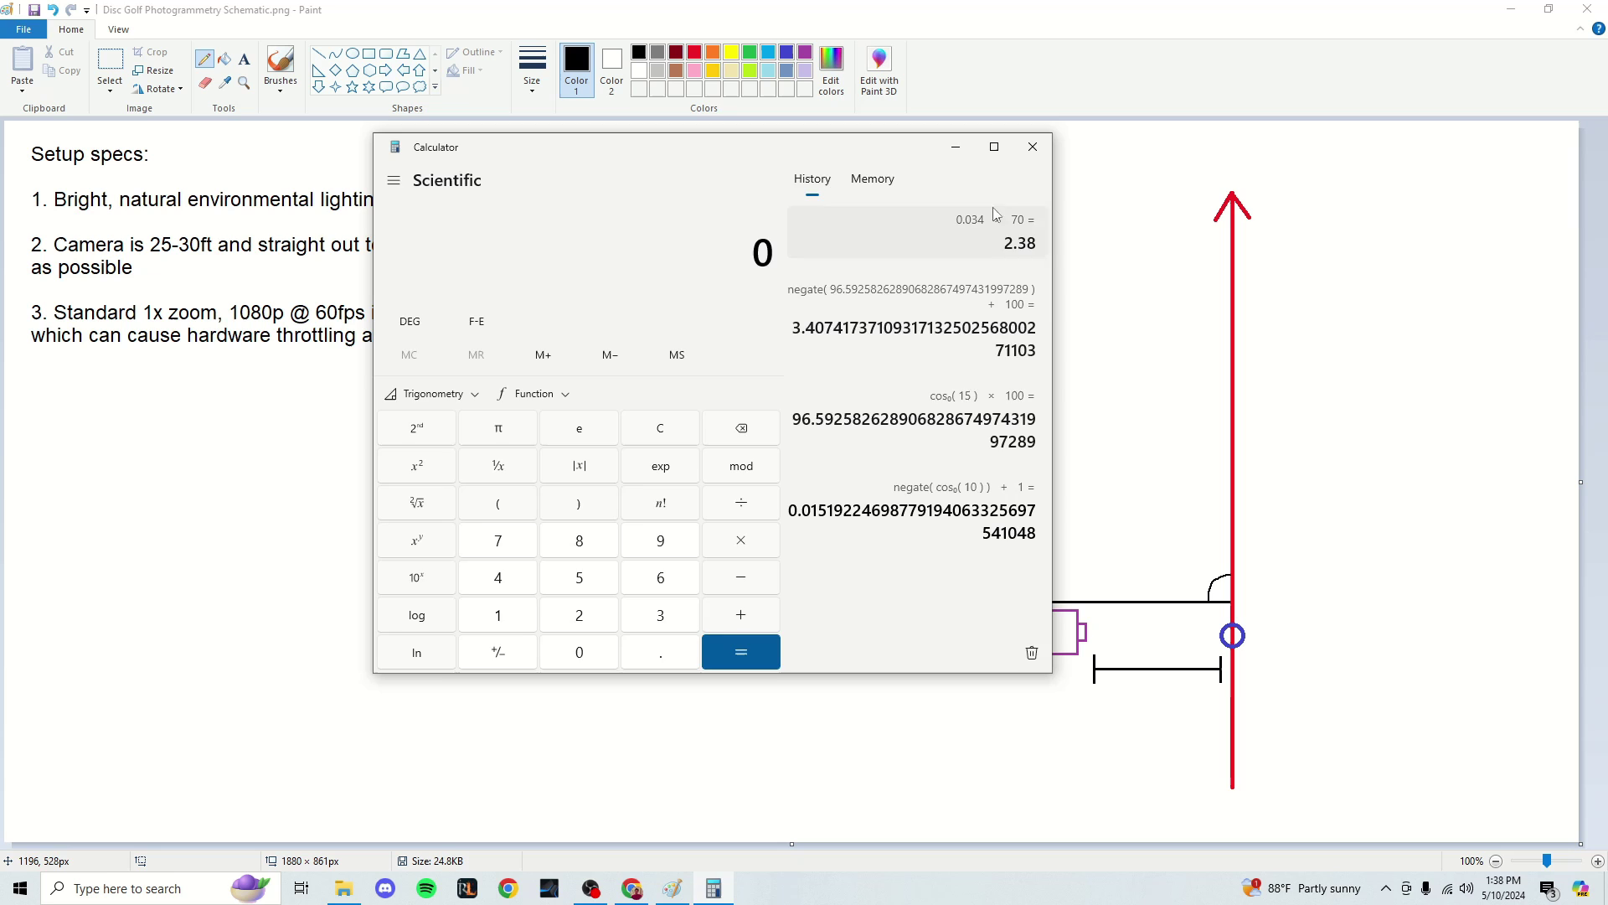
click(955, 147)
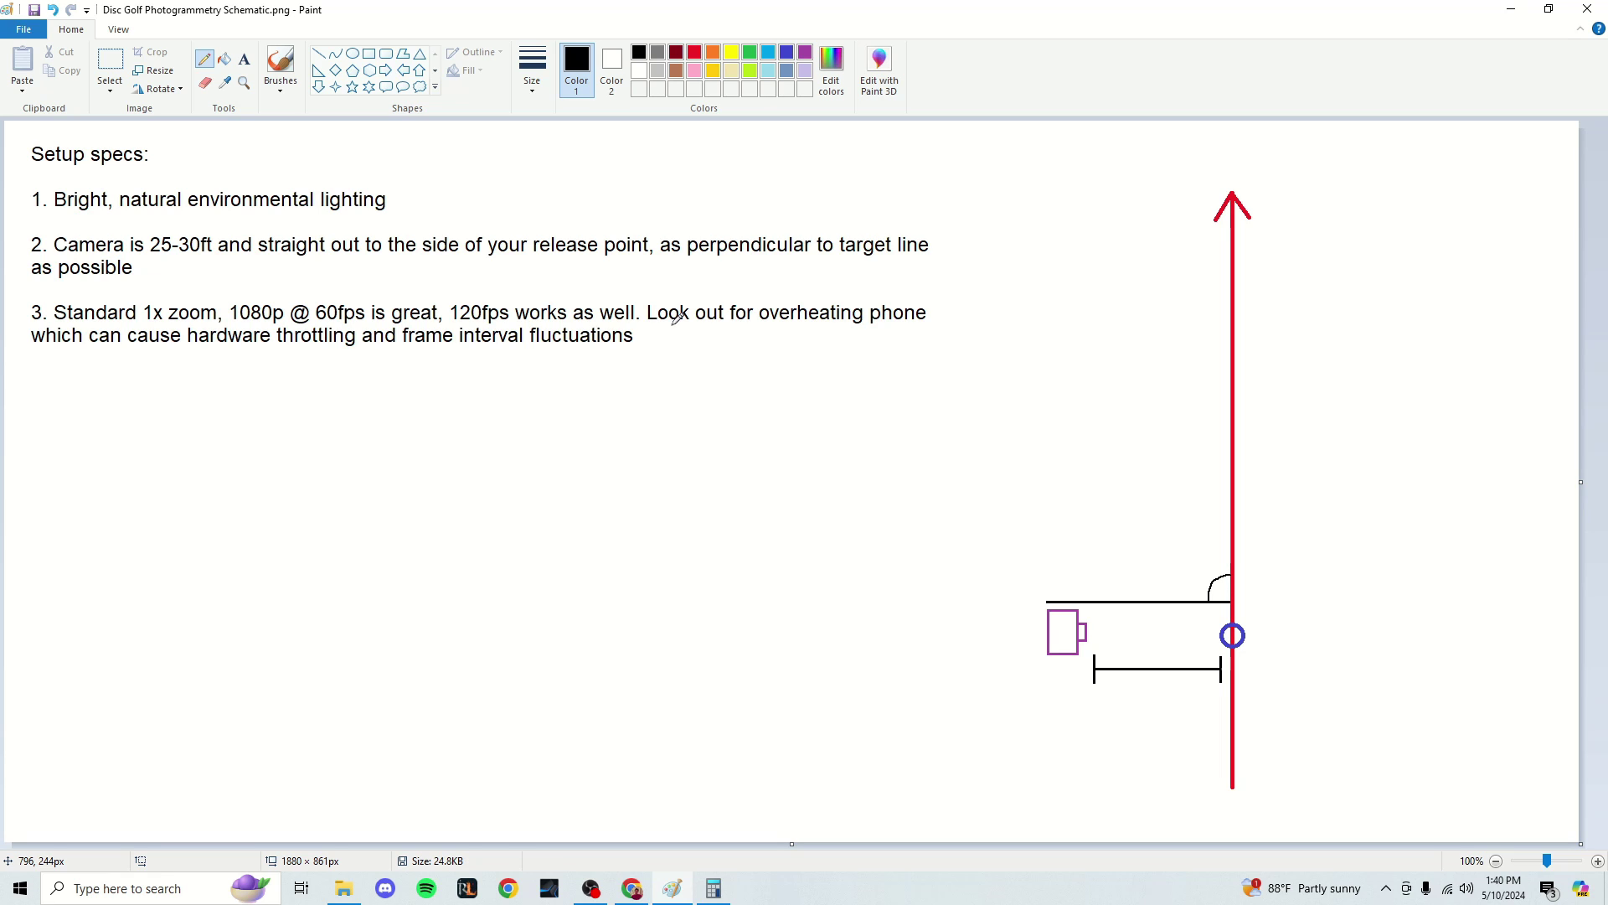
- Undo the stray dark stroke along the red target line
key(ctrl+z)
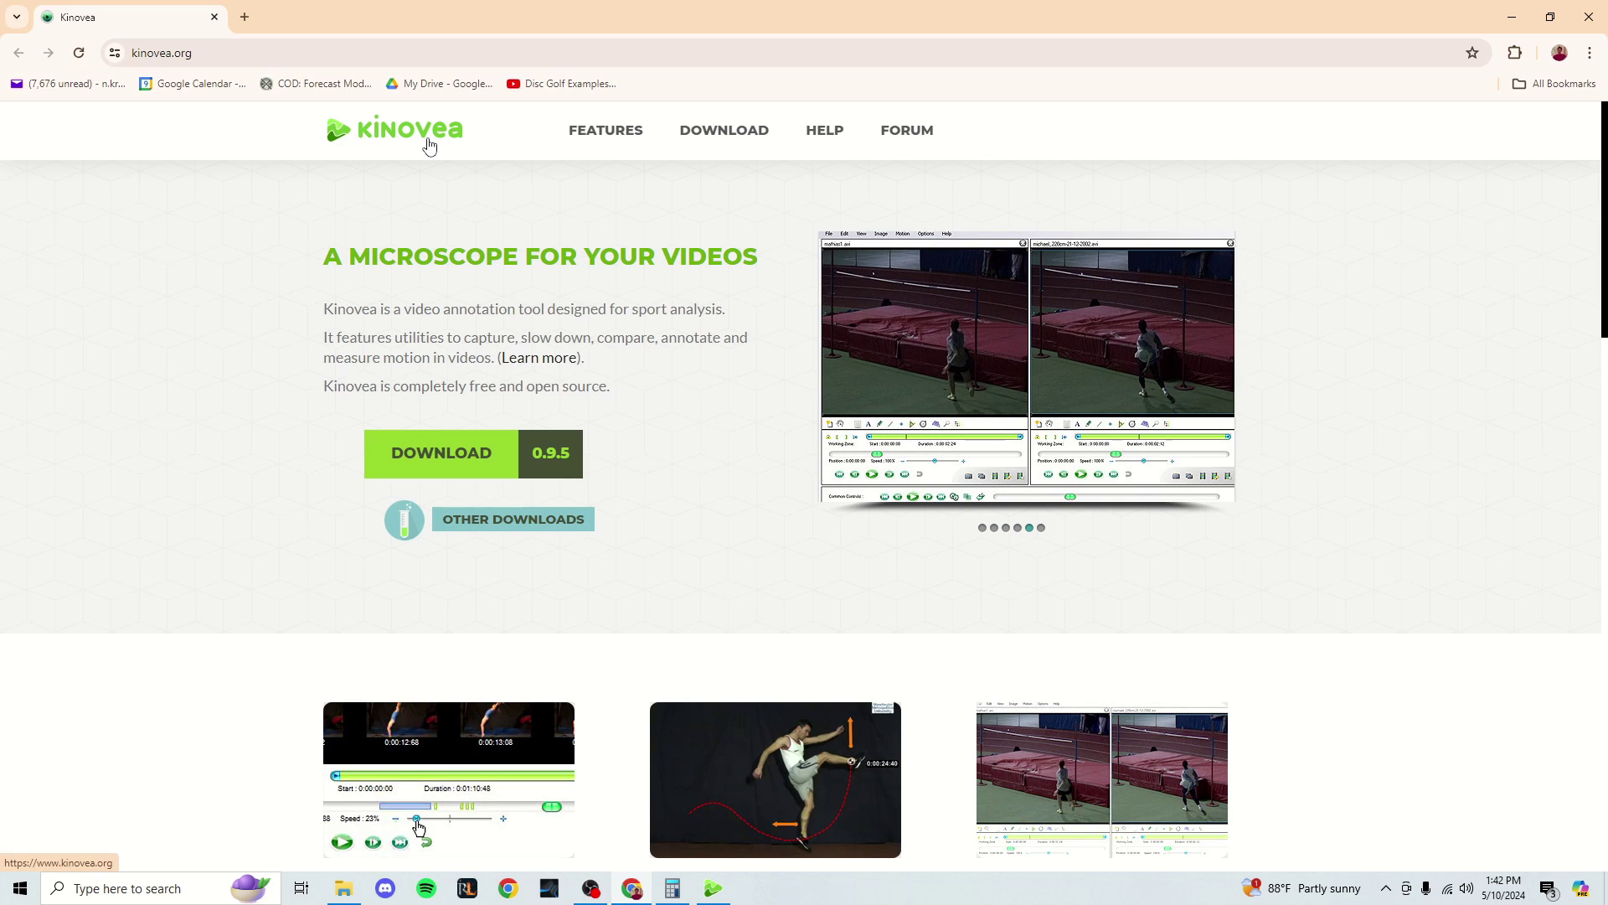
- Leave kinovea.org and bring up the Kinovea app with IMG_3339 2.MOV loaded
click(245, 53)
click(246, 52)
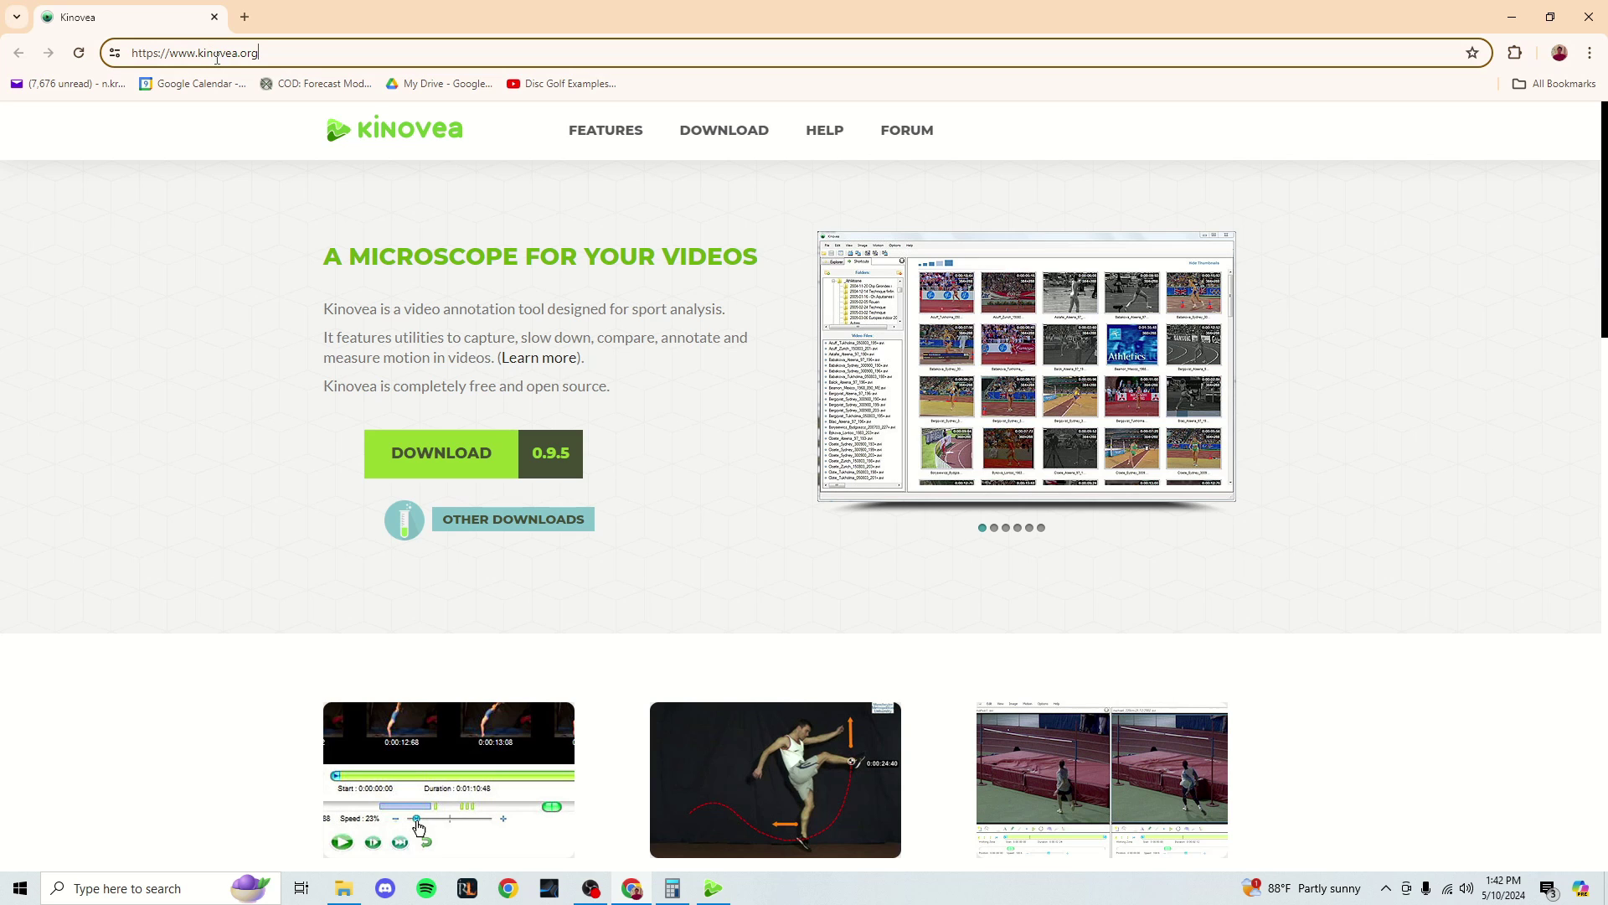
click(162, 356)
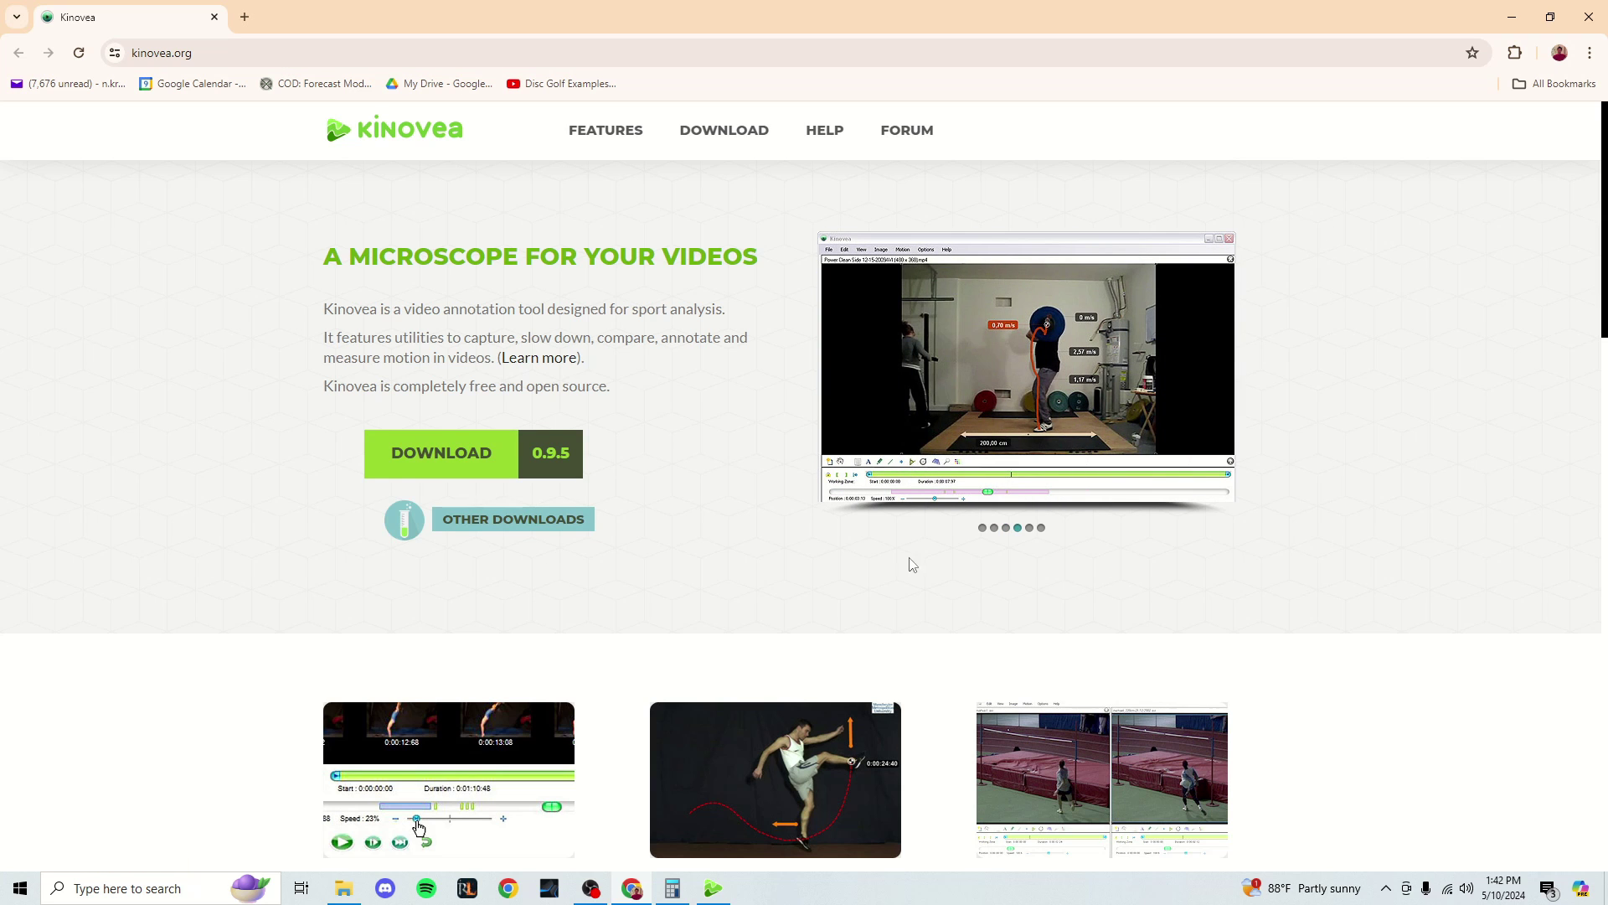
click(722, 891)
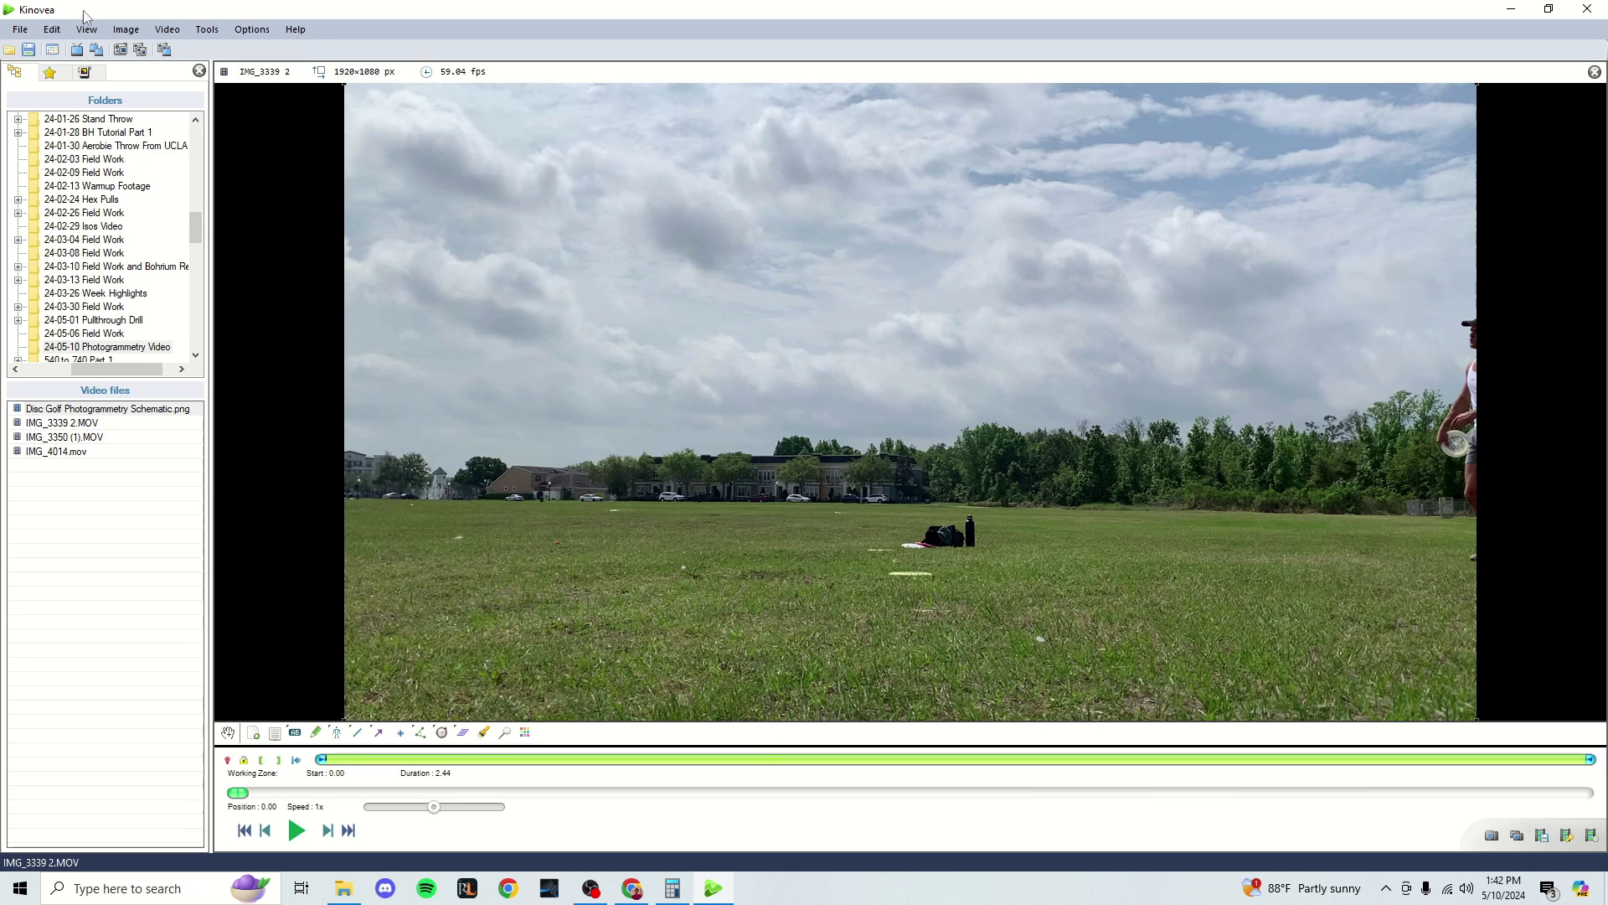
- Start opening a new video file, then cancel and keep the current clip
click(20, 29)
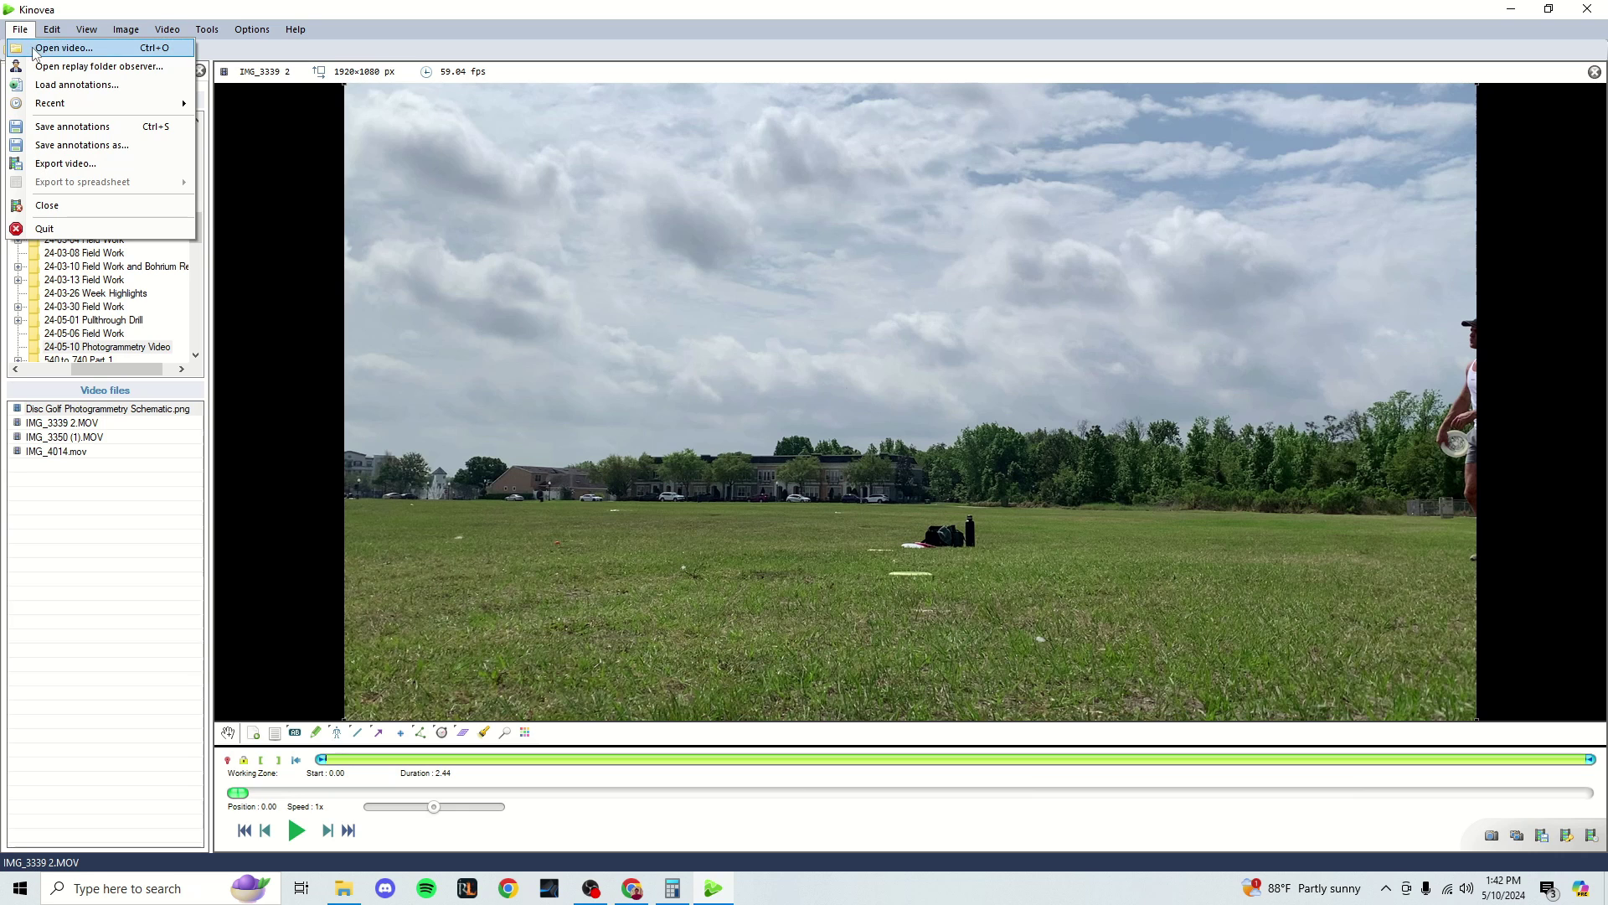
click(40, 47)
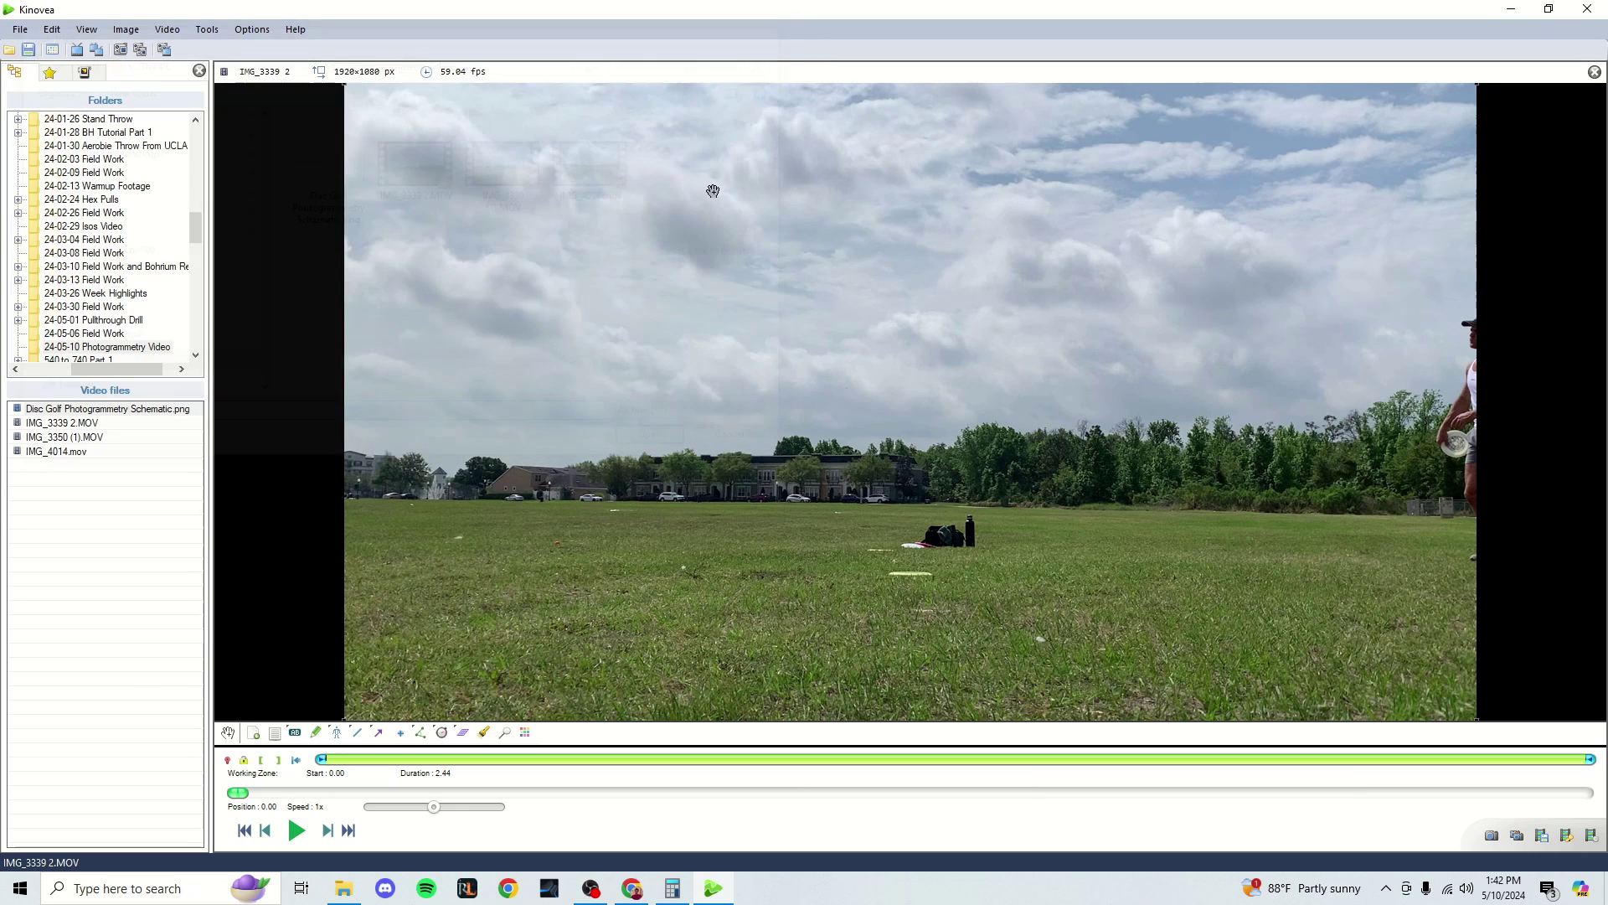
key(Escape)
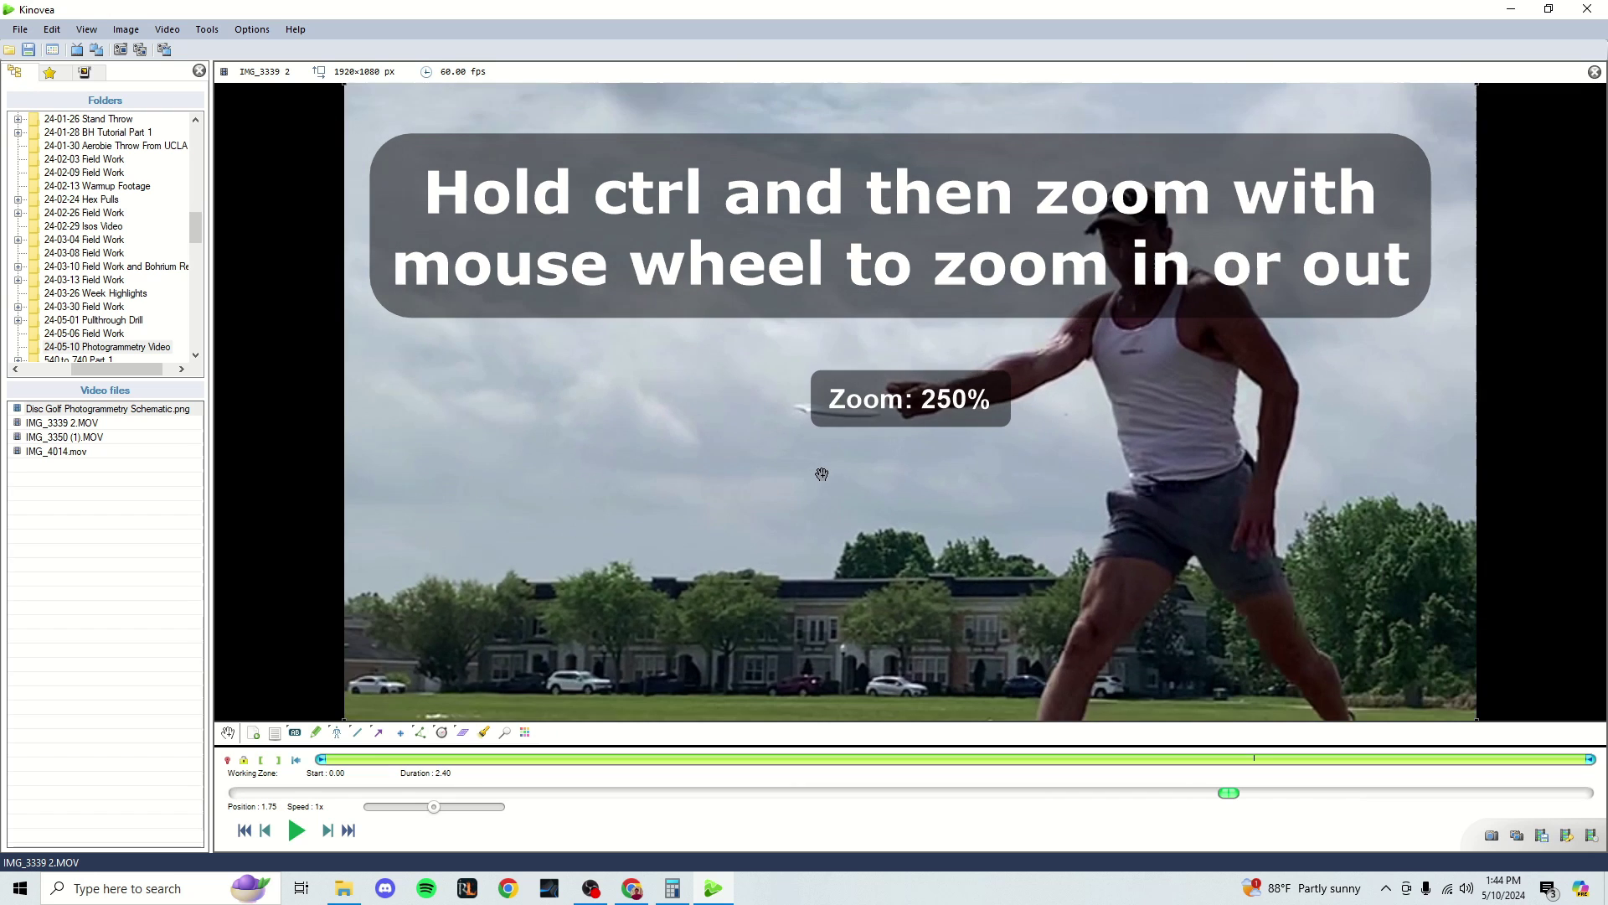
ctrl+scroll(822, 474, up, 3)
ctrl+scroll(821, 474, down, 1)
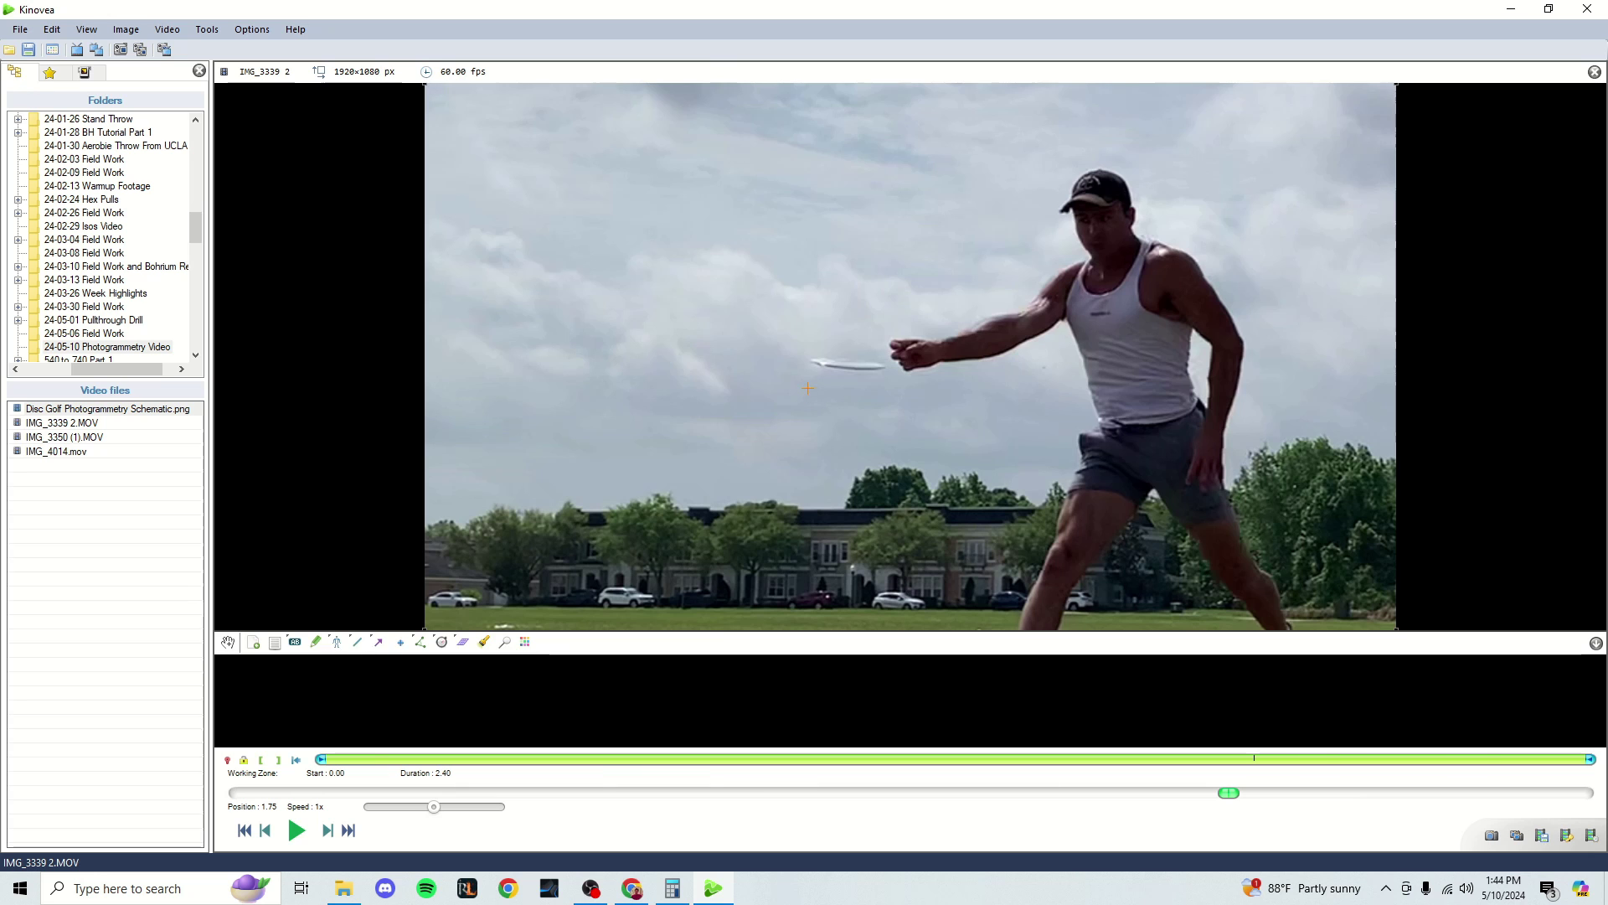
- Zoom in on the 1.75 s release frame and pan to centre the disc
scroll(792, 425, up, 10)
scroll(809, 376, up, 1)
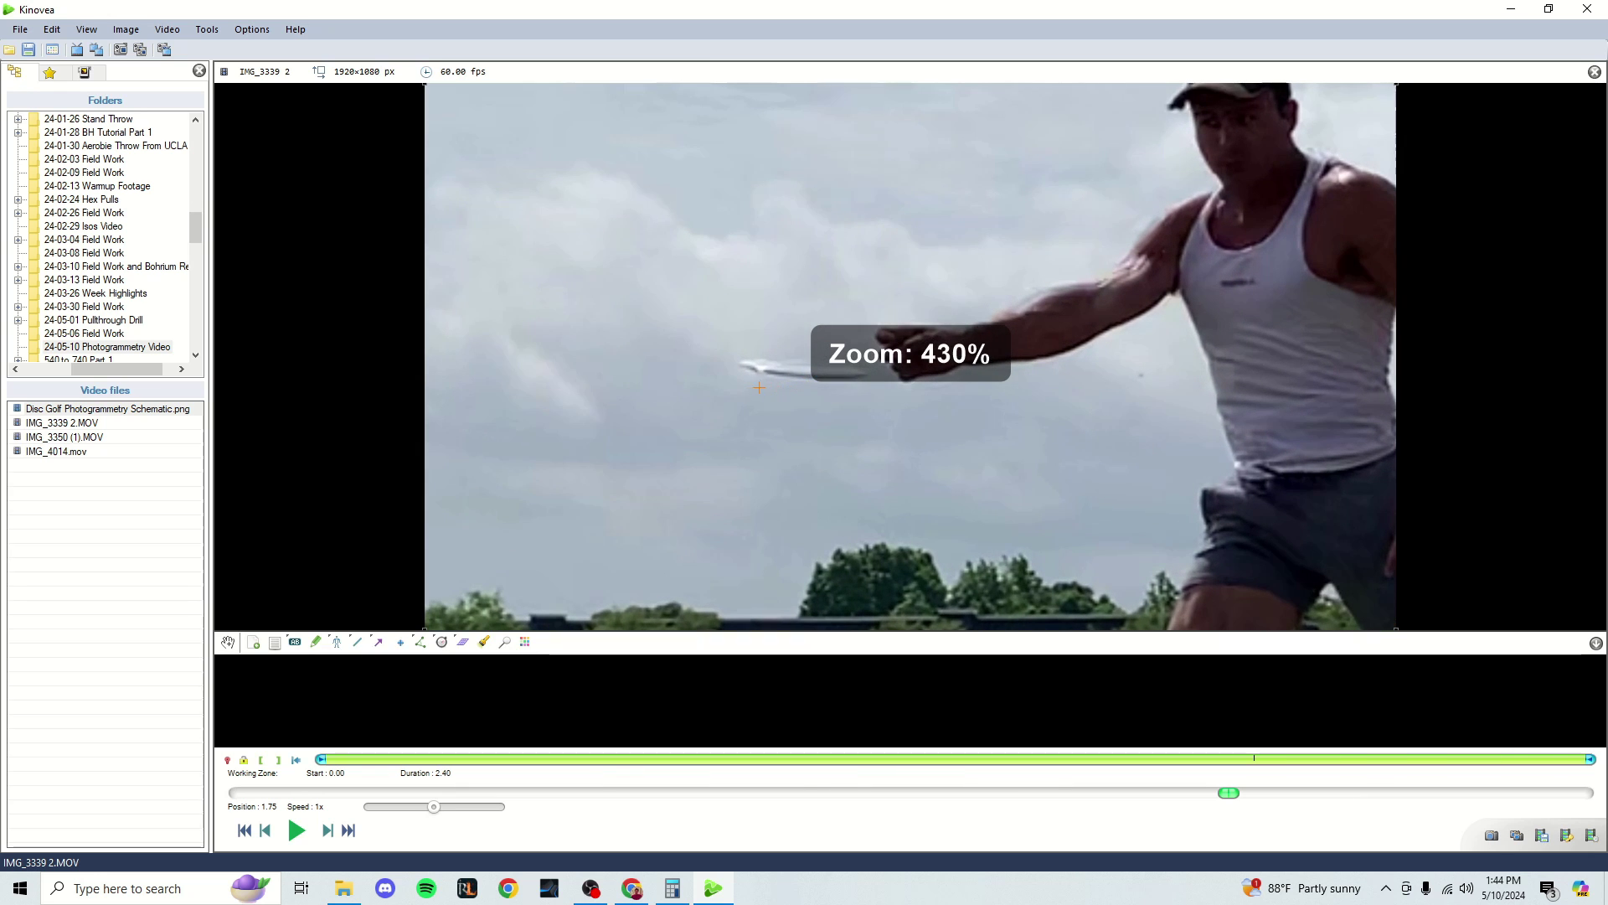
drag(724, 408, 668, 405)
scroll(857, 414, down, 1)
scroll(858, 414, down, 11)
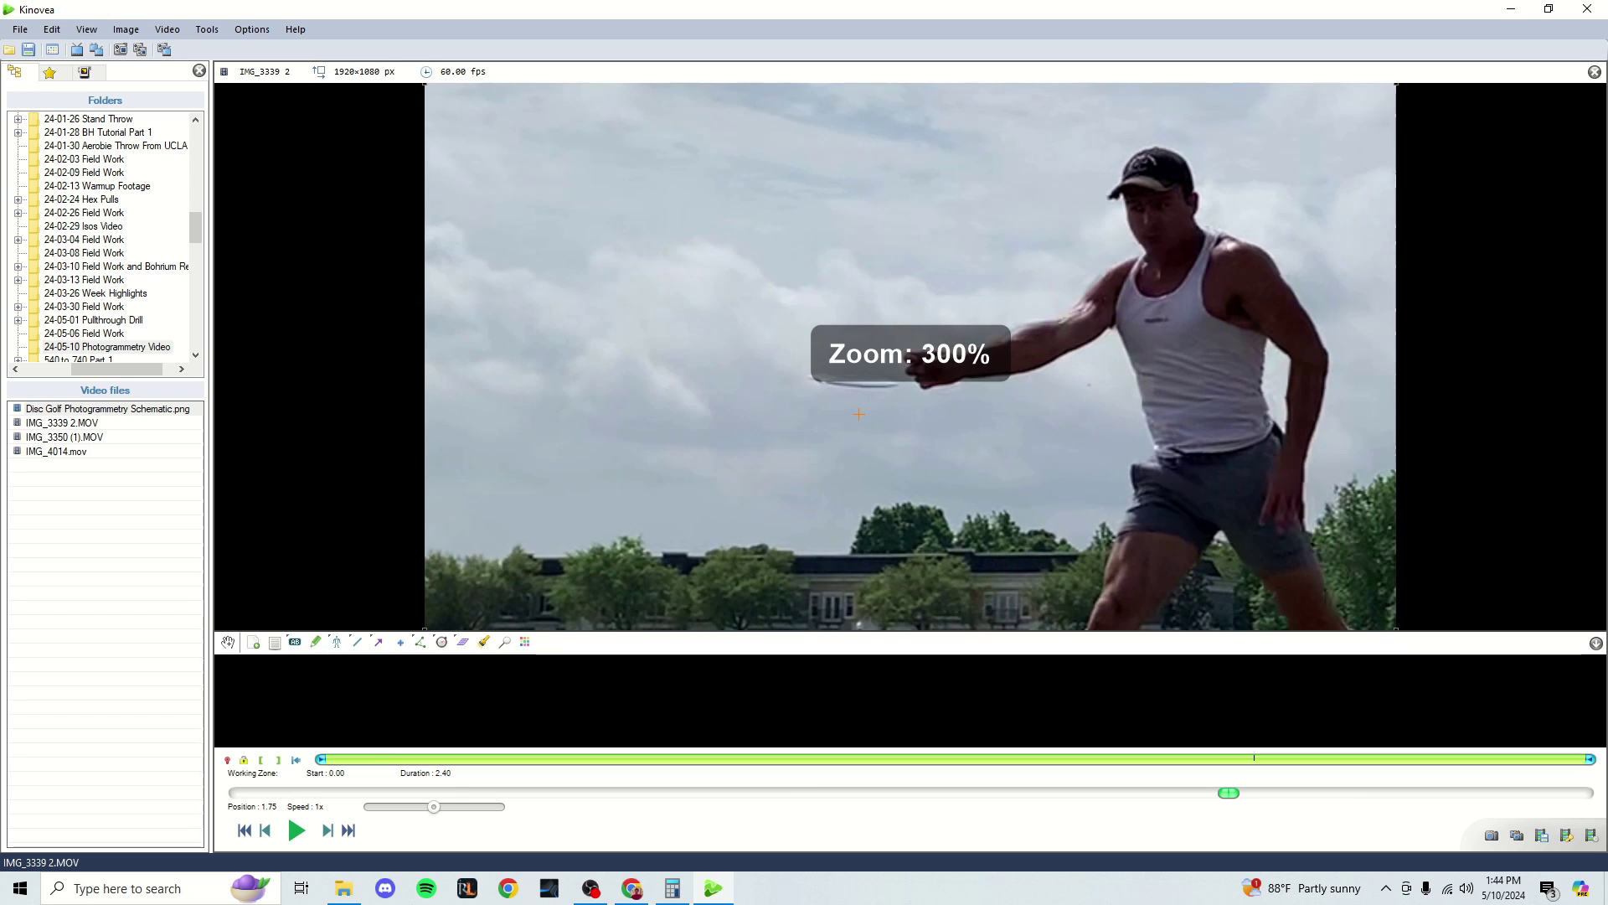
scroll(858, 414, down, 4)
scroll(858, 414, up, 5)
scroll(858, 413, down, 5)
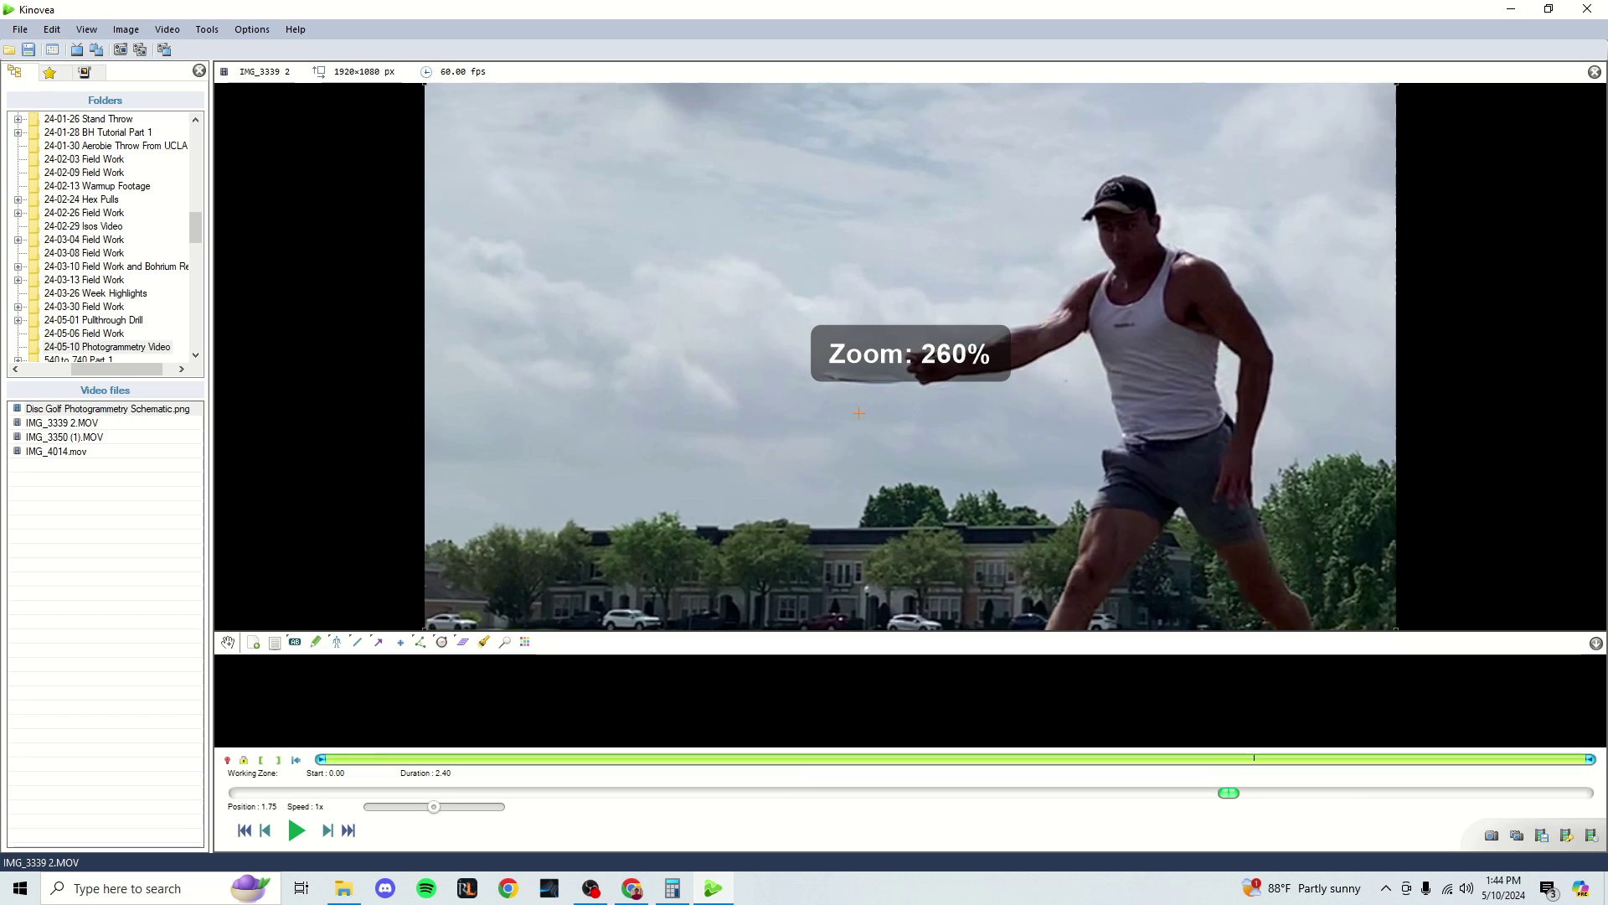
scroll(859, 413, up, 5)
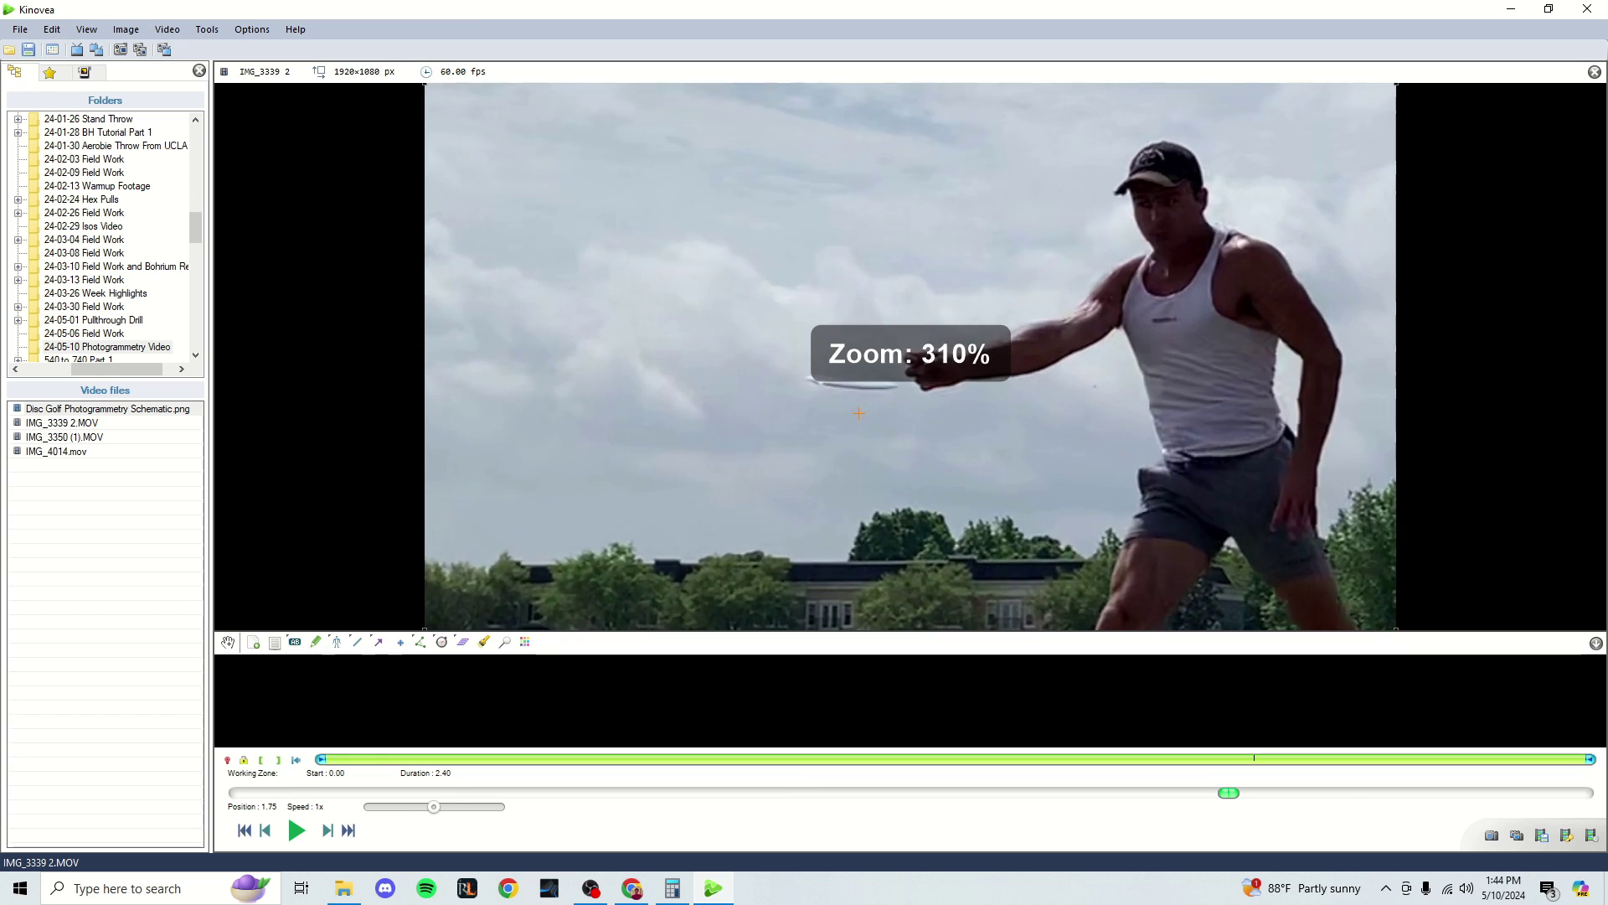
scroll(859, 413, down, 10)
scroll(859, 413, up, 4)
scroll(860, 413, up, 3)
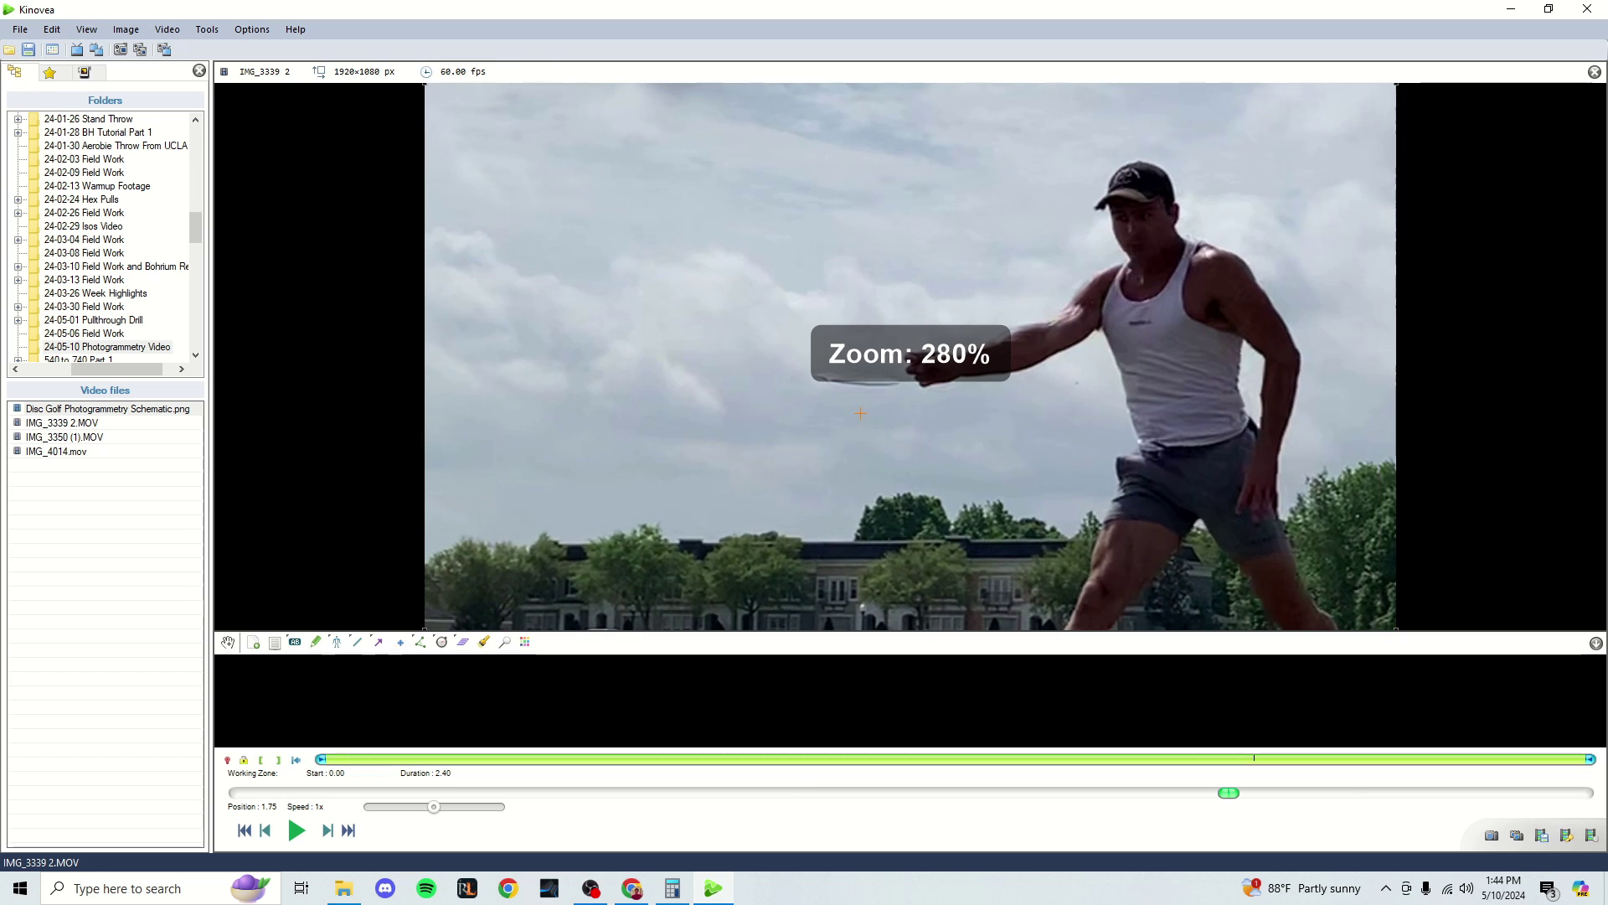
scroll(861, 413, down, 1)
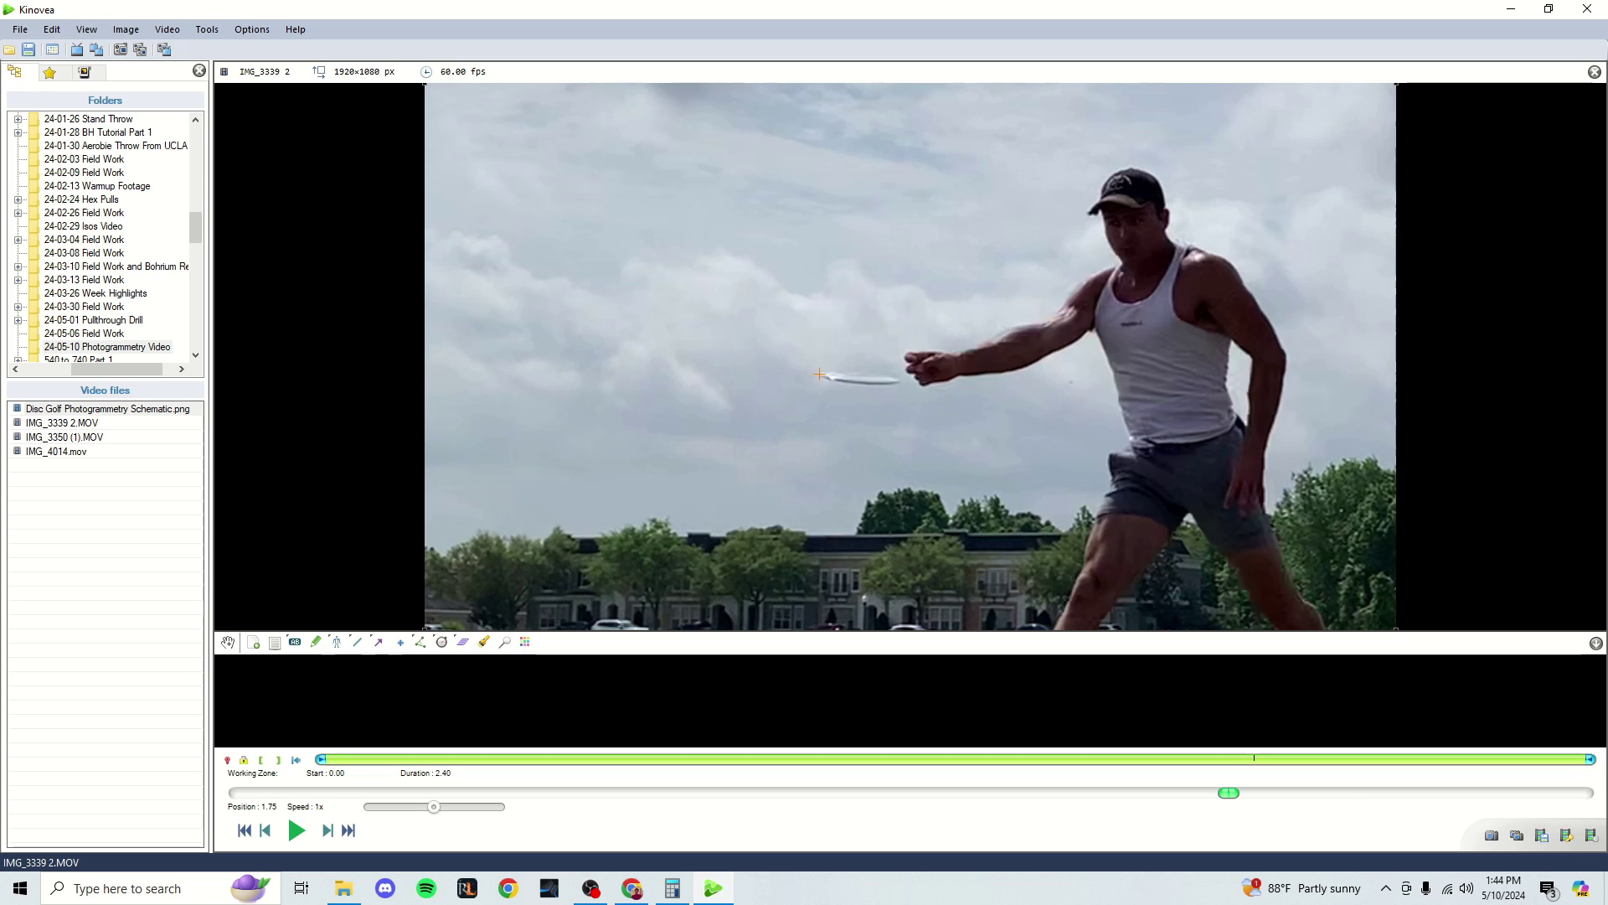
- Draw a line across the disc's full width and open its calibration settings
click(820, 375)
drag(883, 384, 898, 382)
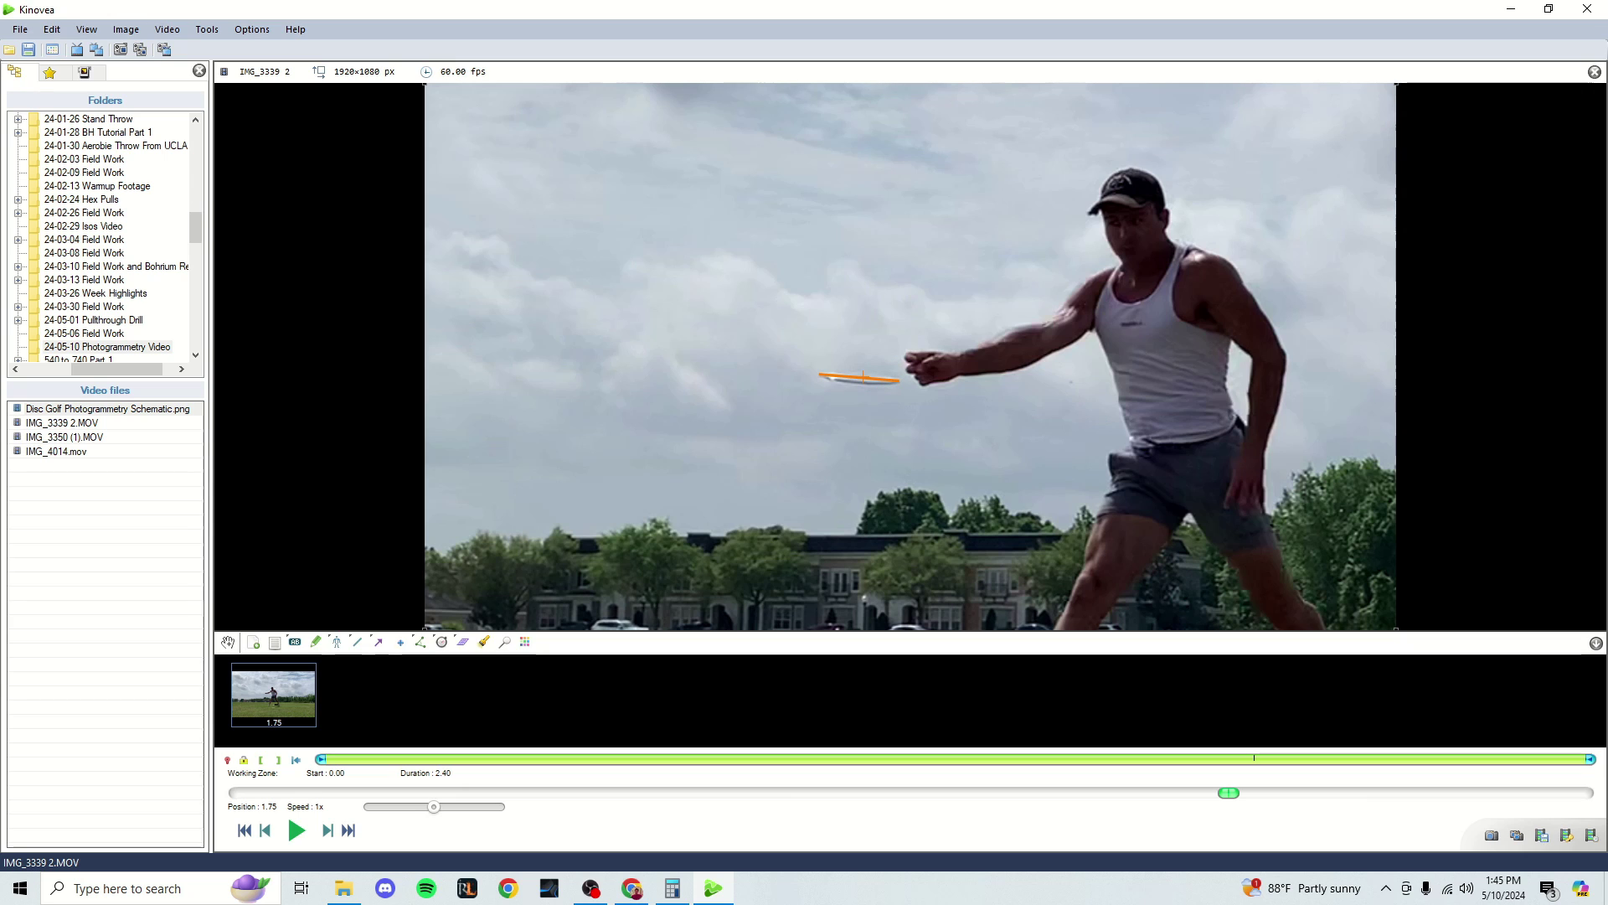
click(227, 643)
right_click(861, 377)
right_click(859, 381)
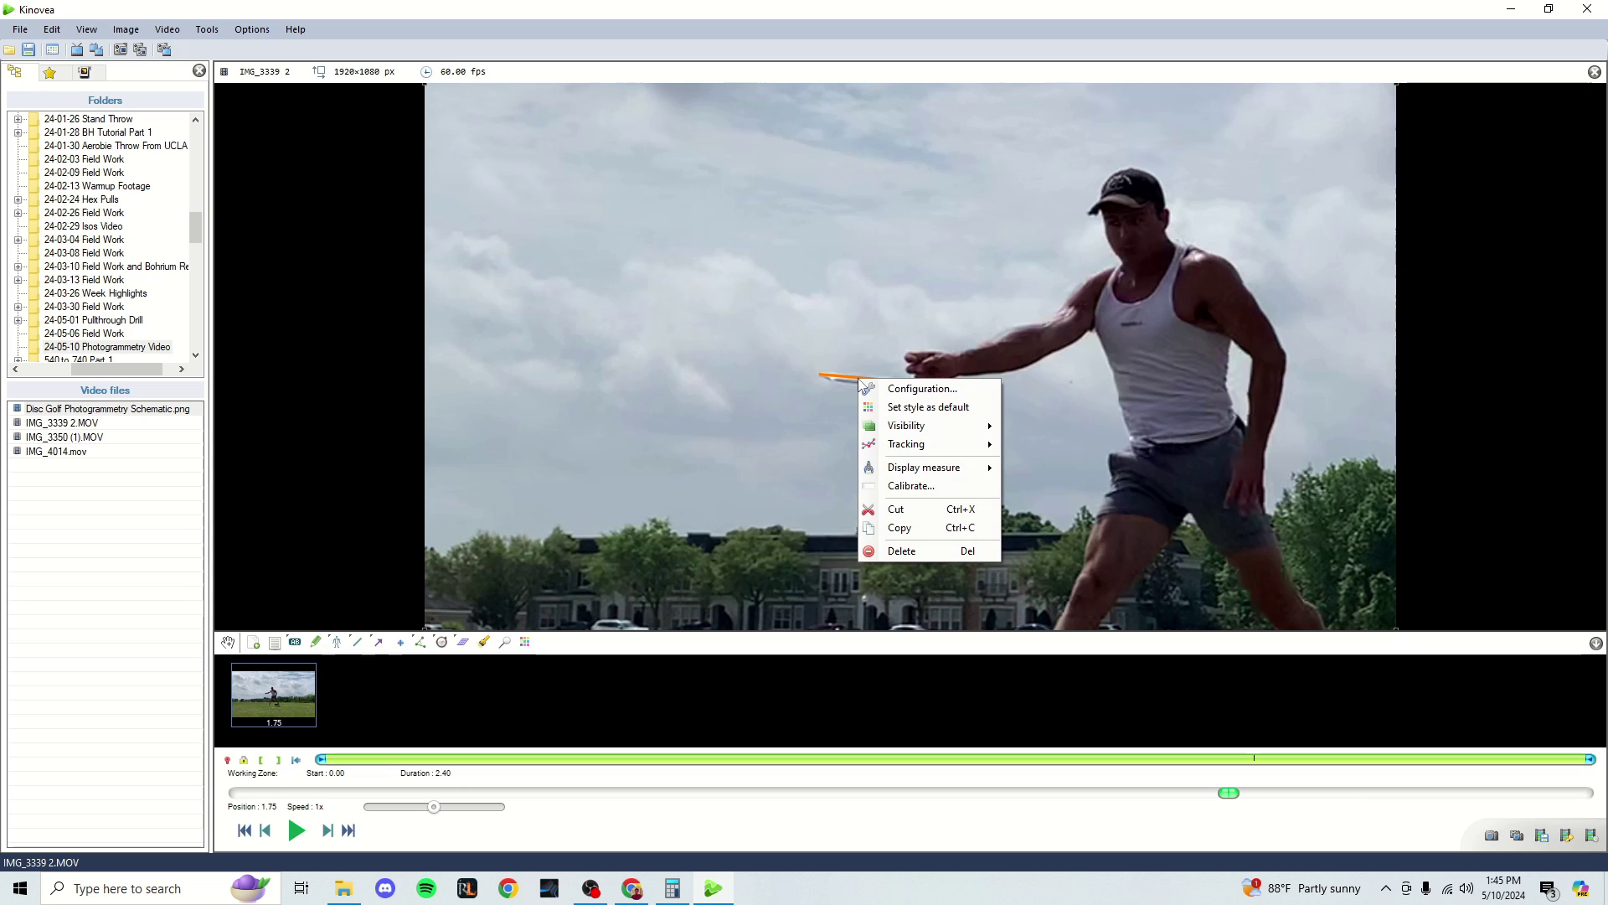
click(905, 486)
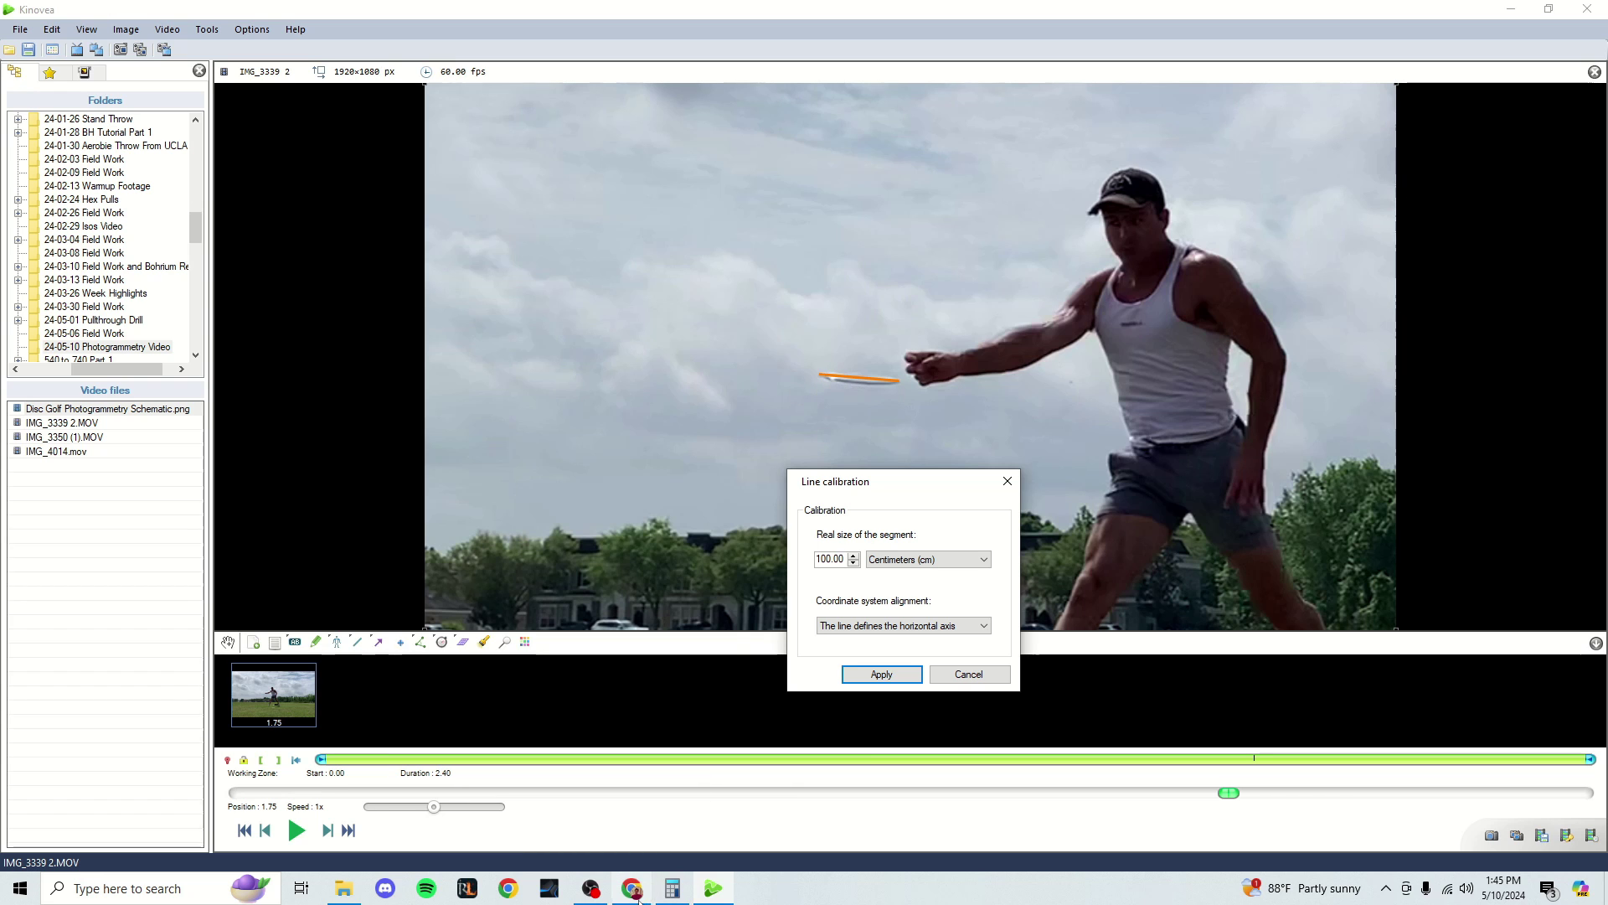
- Search Google for 'gateway ether diameter' in a new browser tab
key(alt+Tab)
click(246, 17)
text(gae)
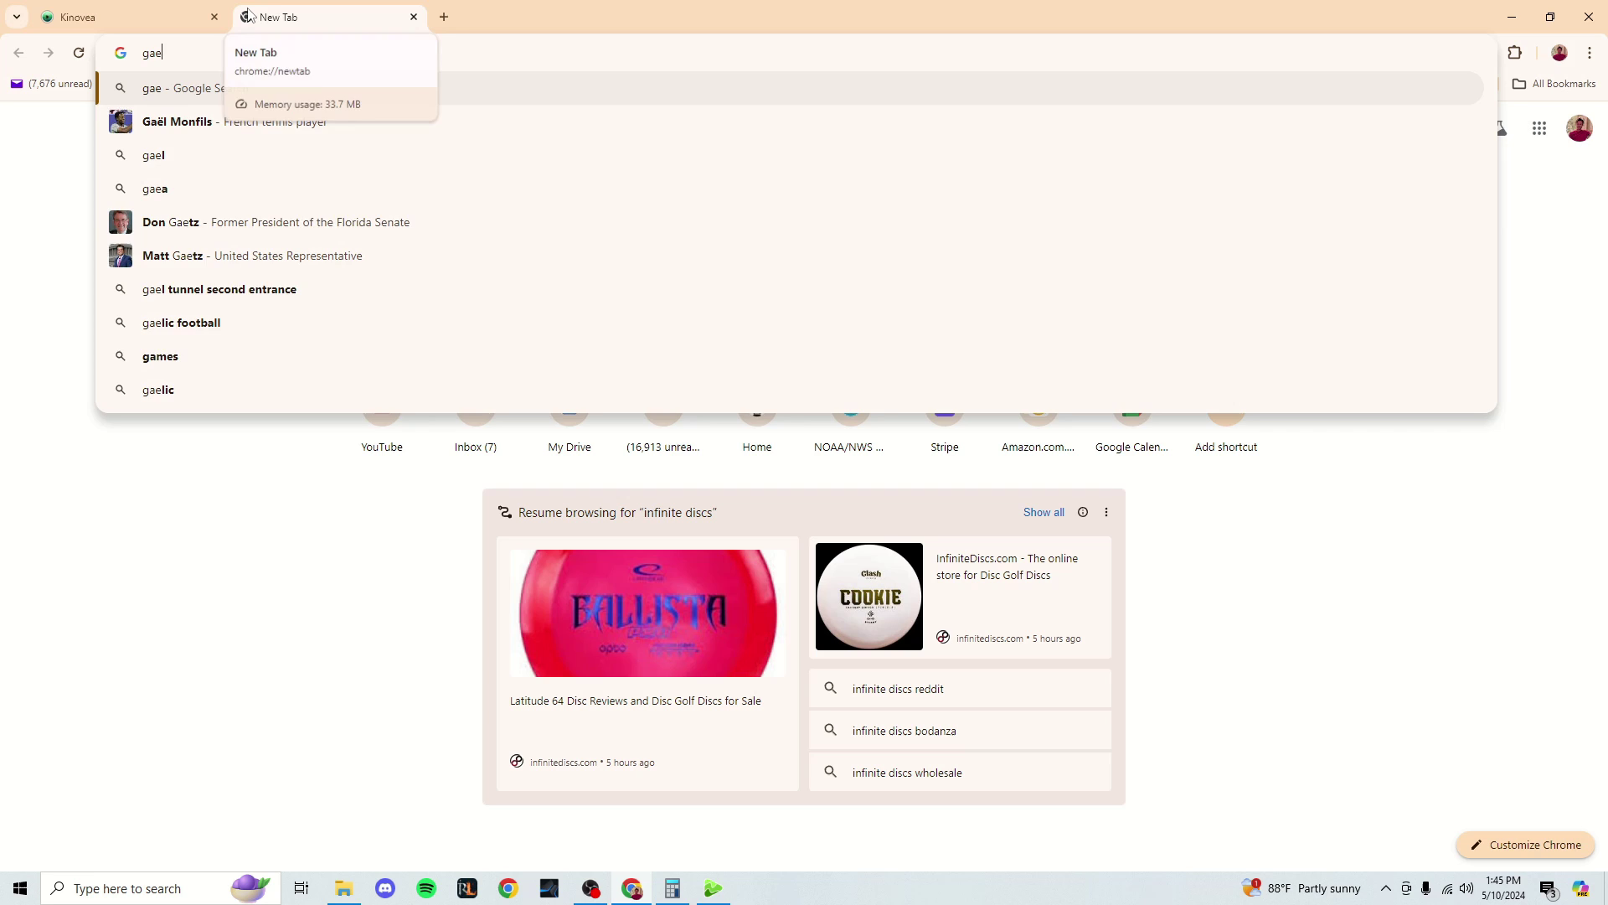
key(BackSpace)
text(tew)
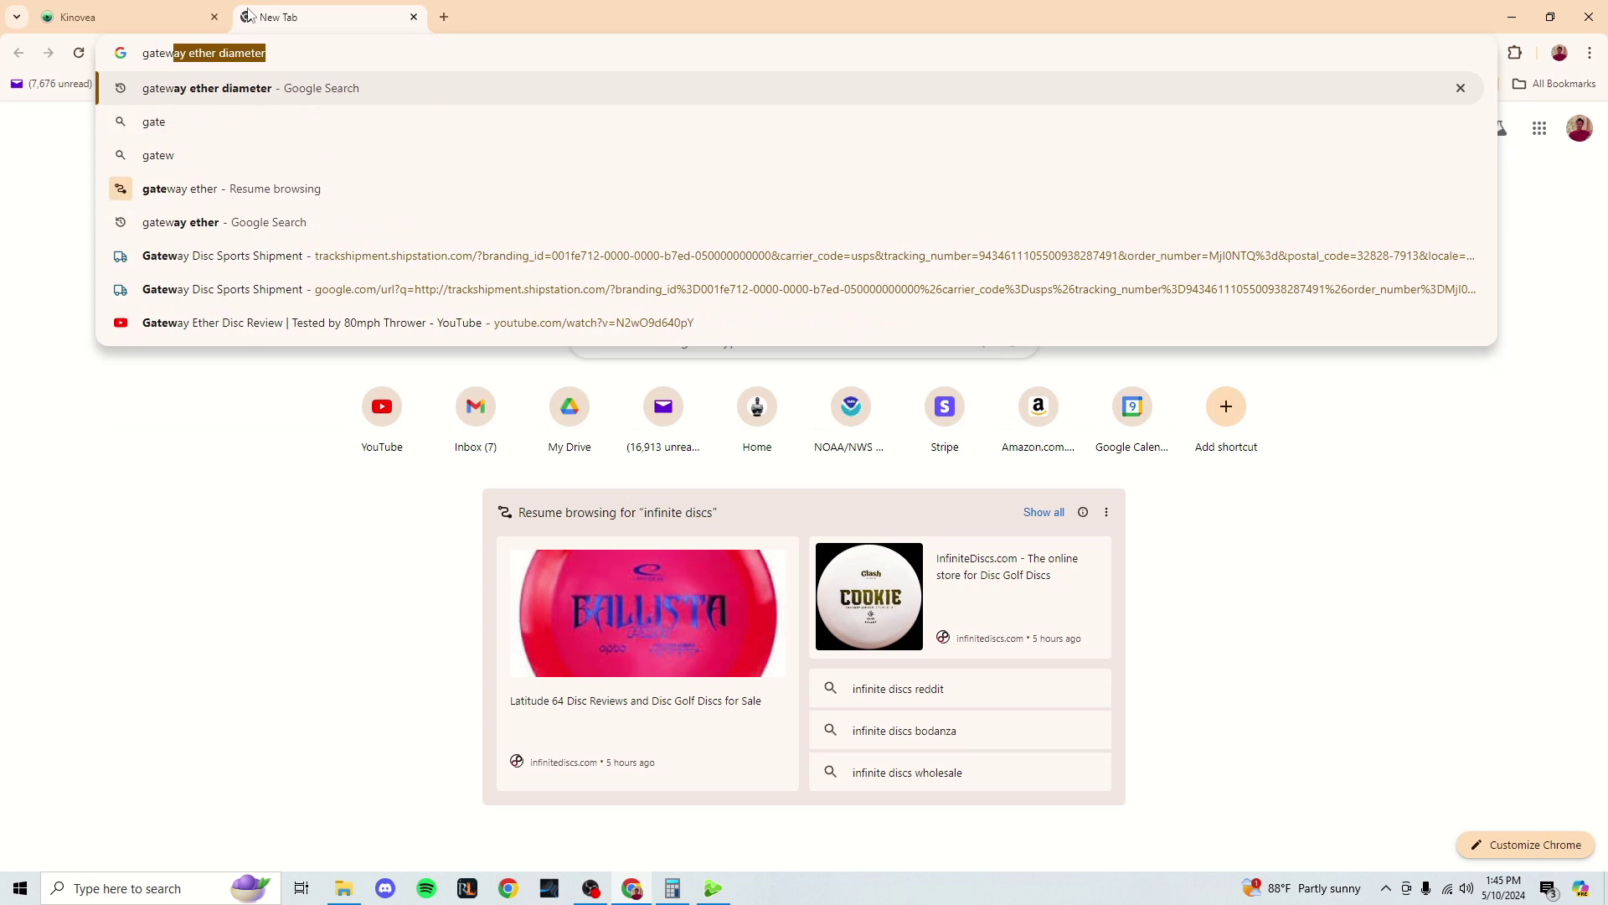
text(ay e)
key(Return)
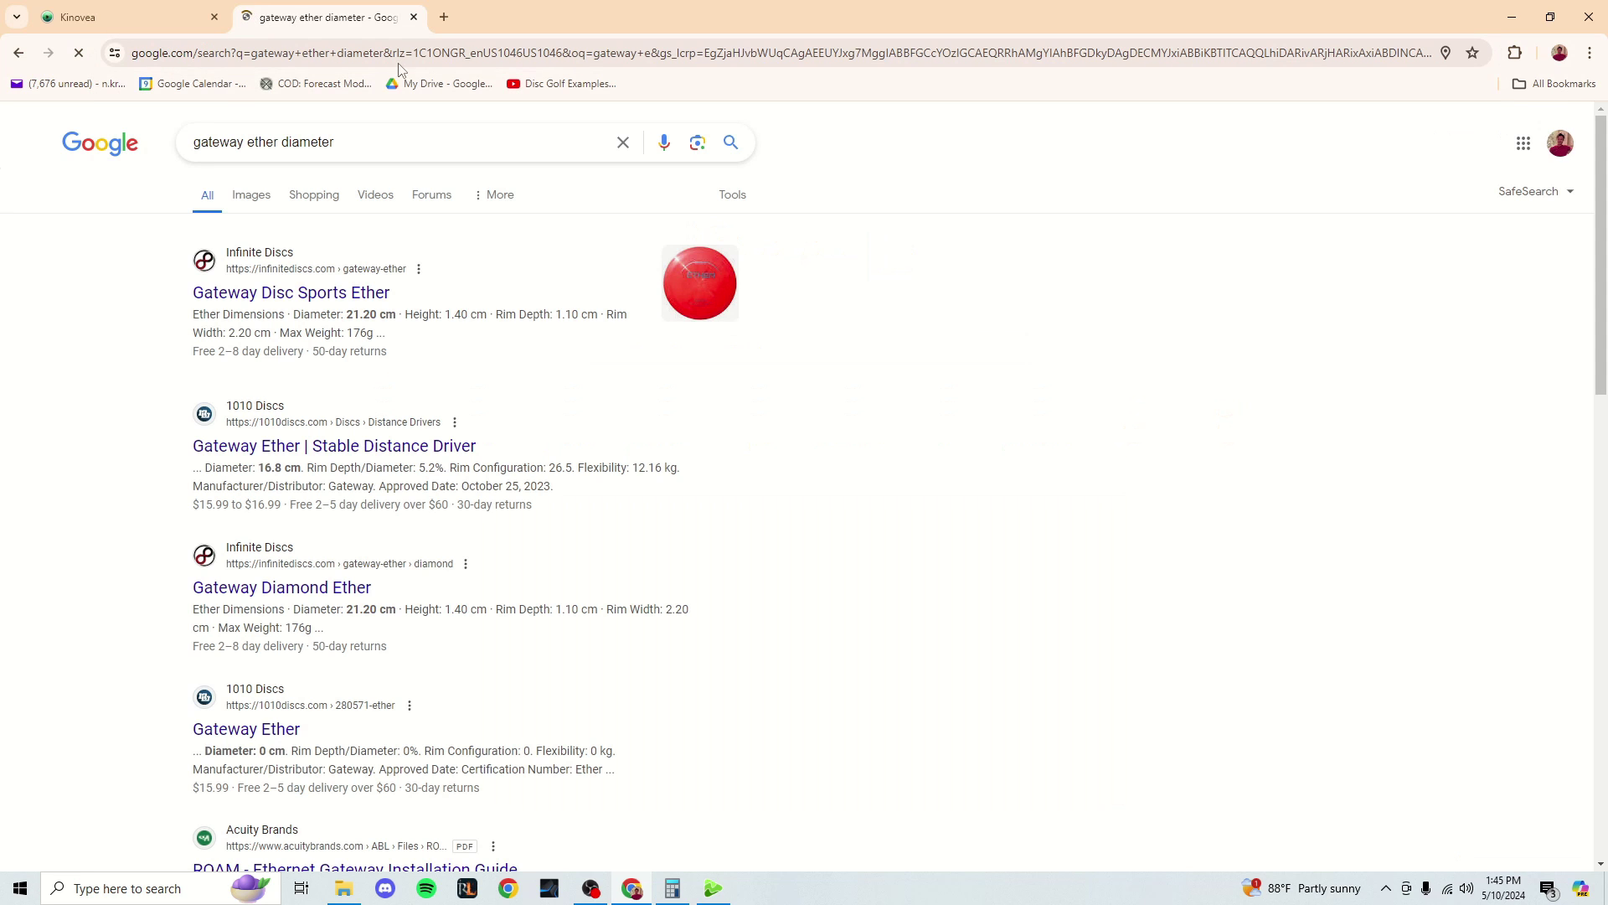
- Calibrate the disc line as 21.2 centimetres, aligned with image axes, and apply it
drag(348, 319, 382, 316)
click(713, 888)
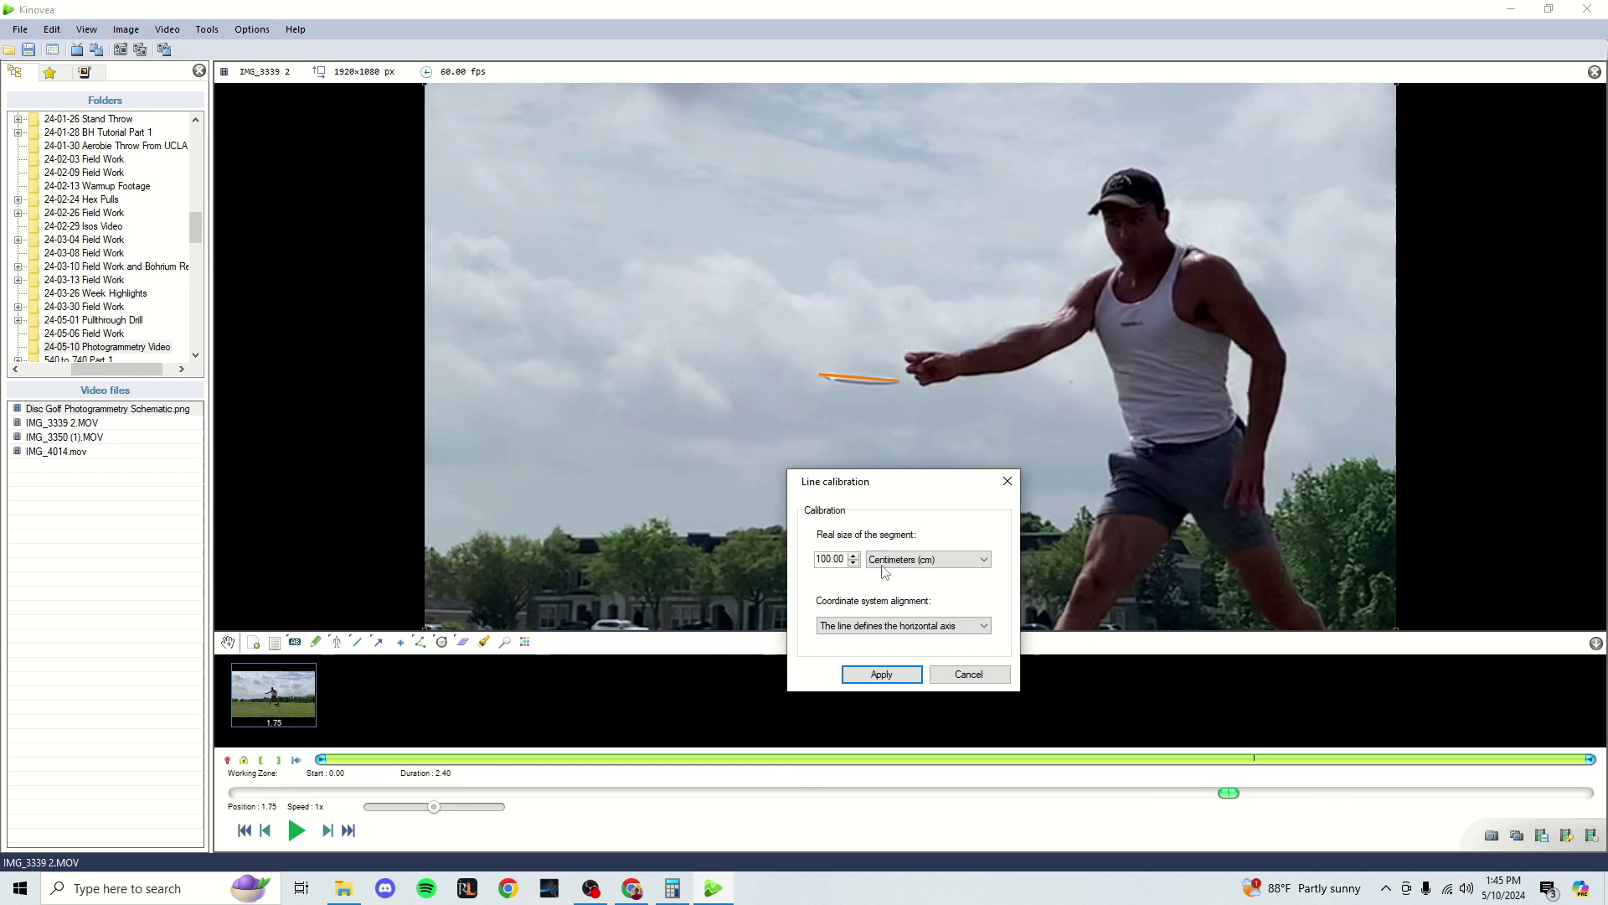
double_click(829, 559)
text(21.2)
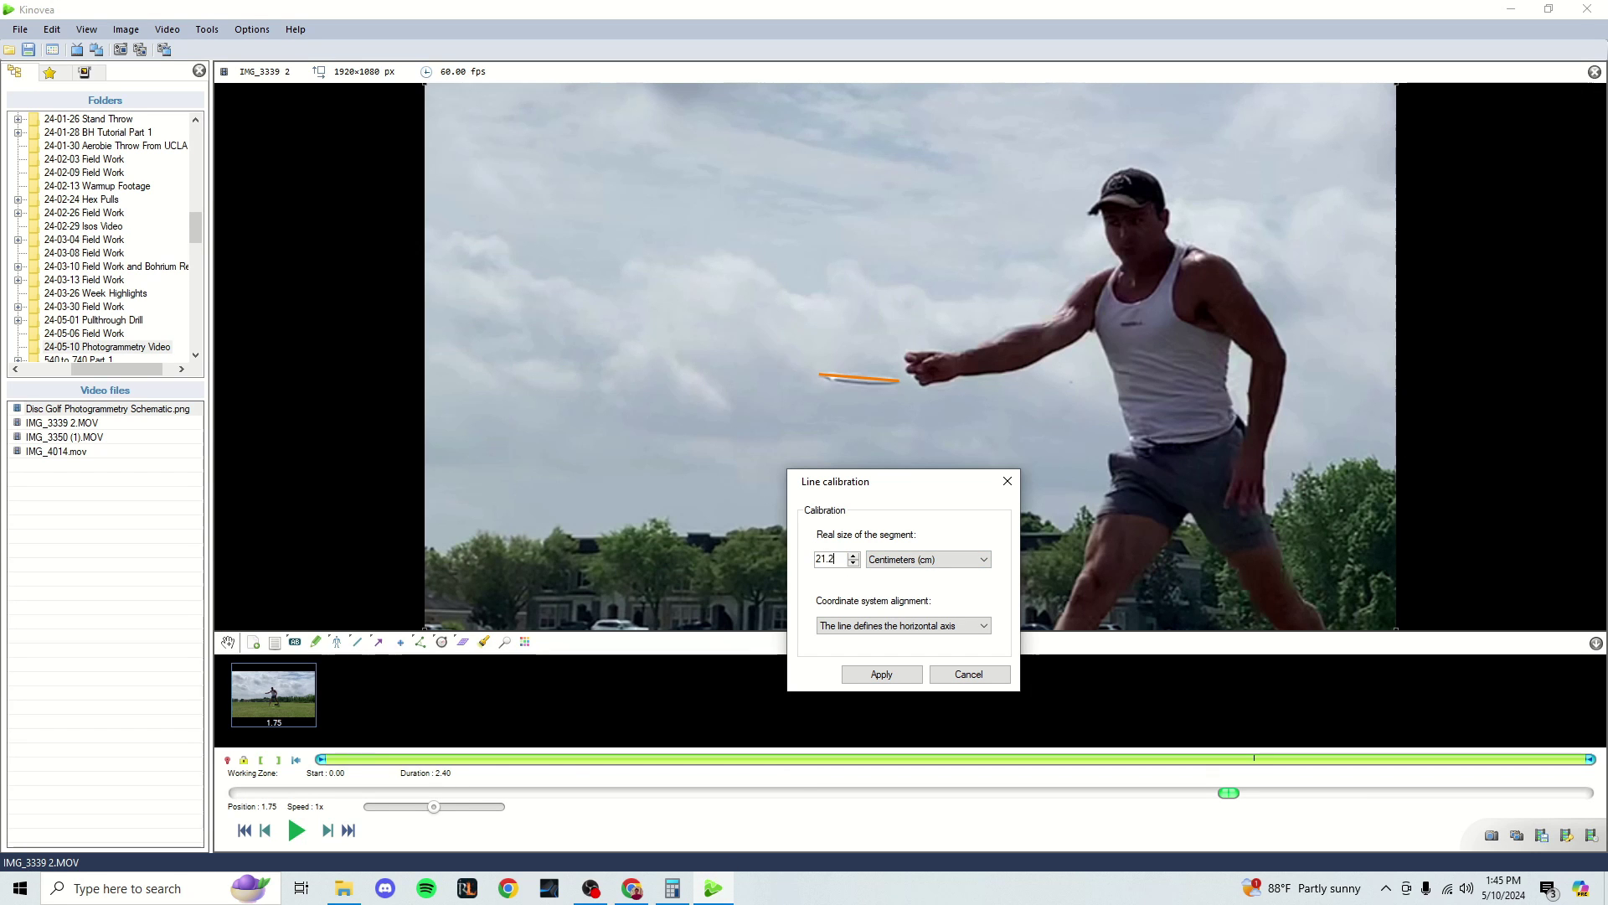
click(913, 559)
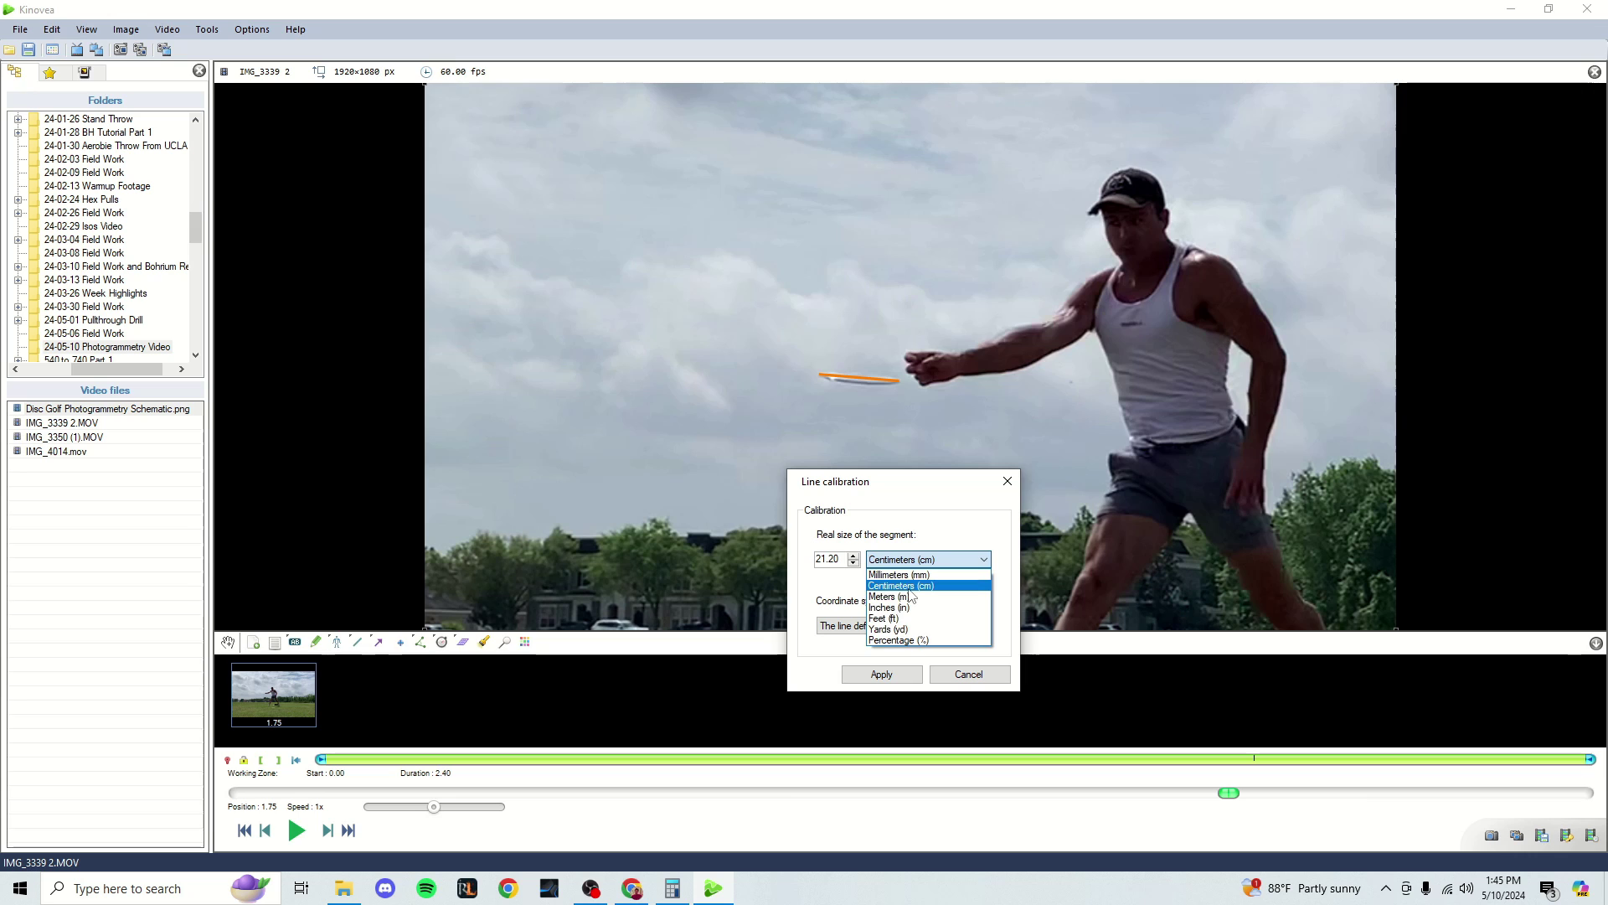
click(913, 585)
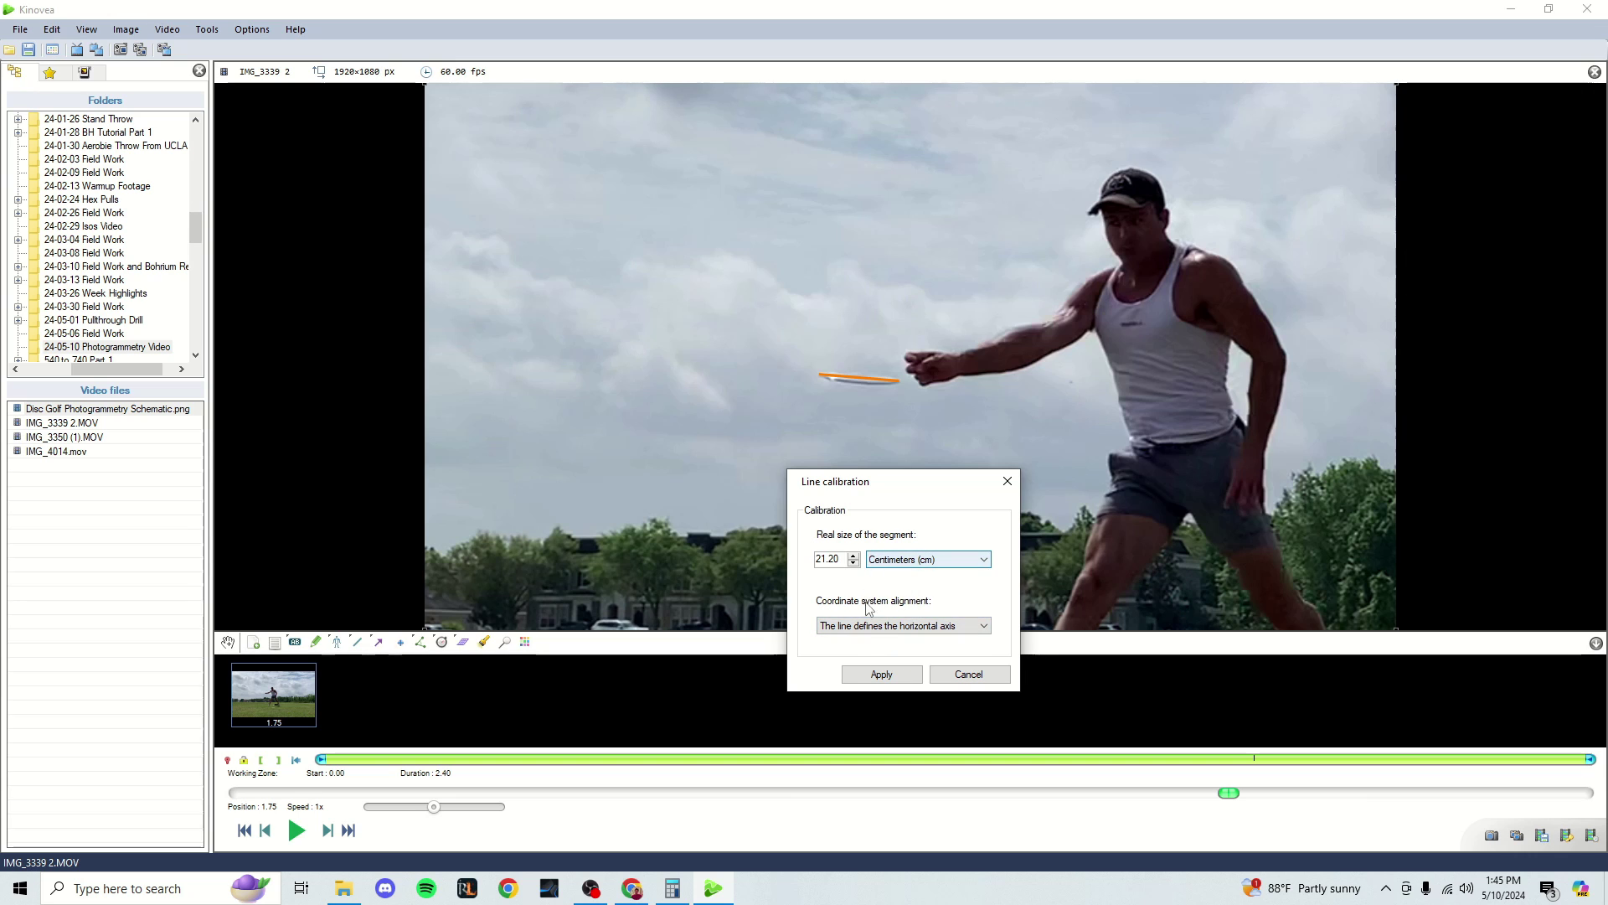
click(965, 627)
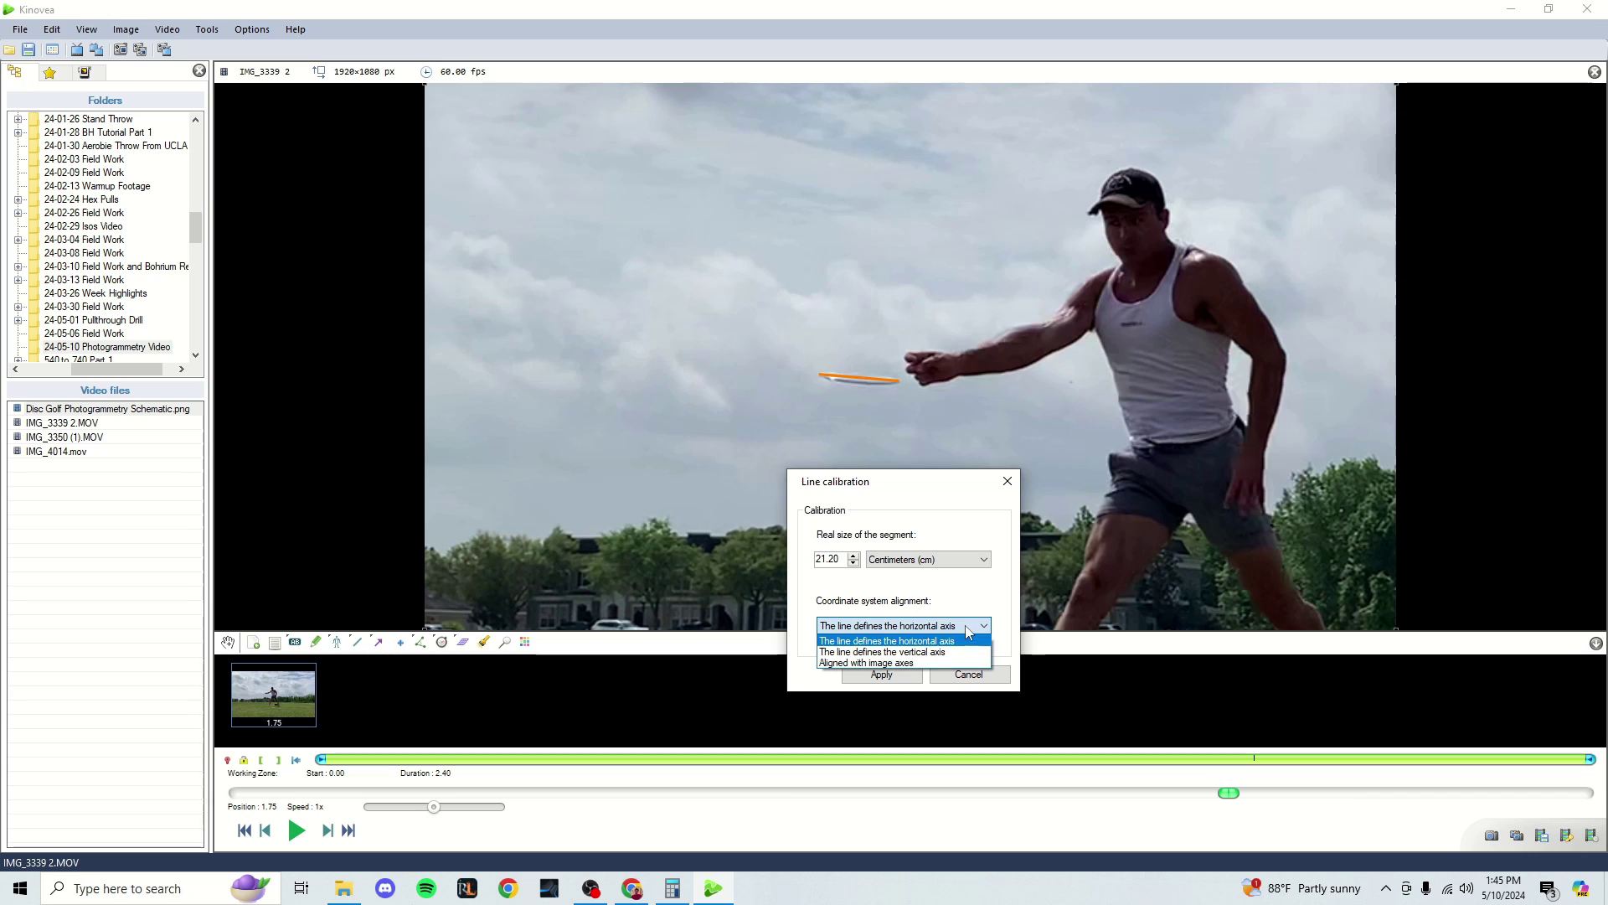
click(843, 664)
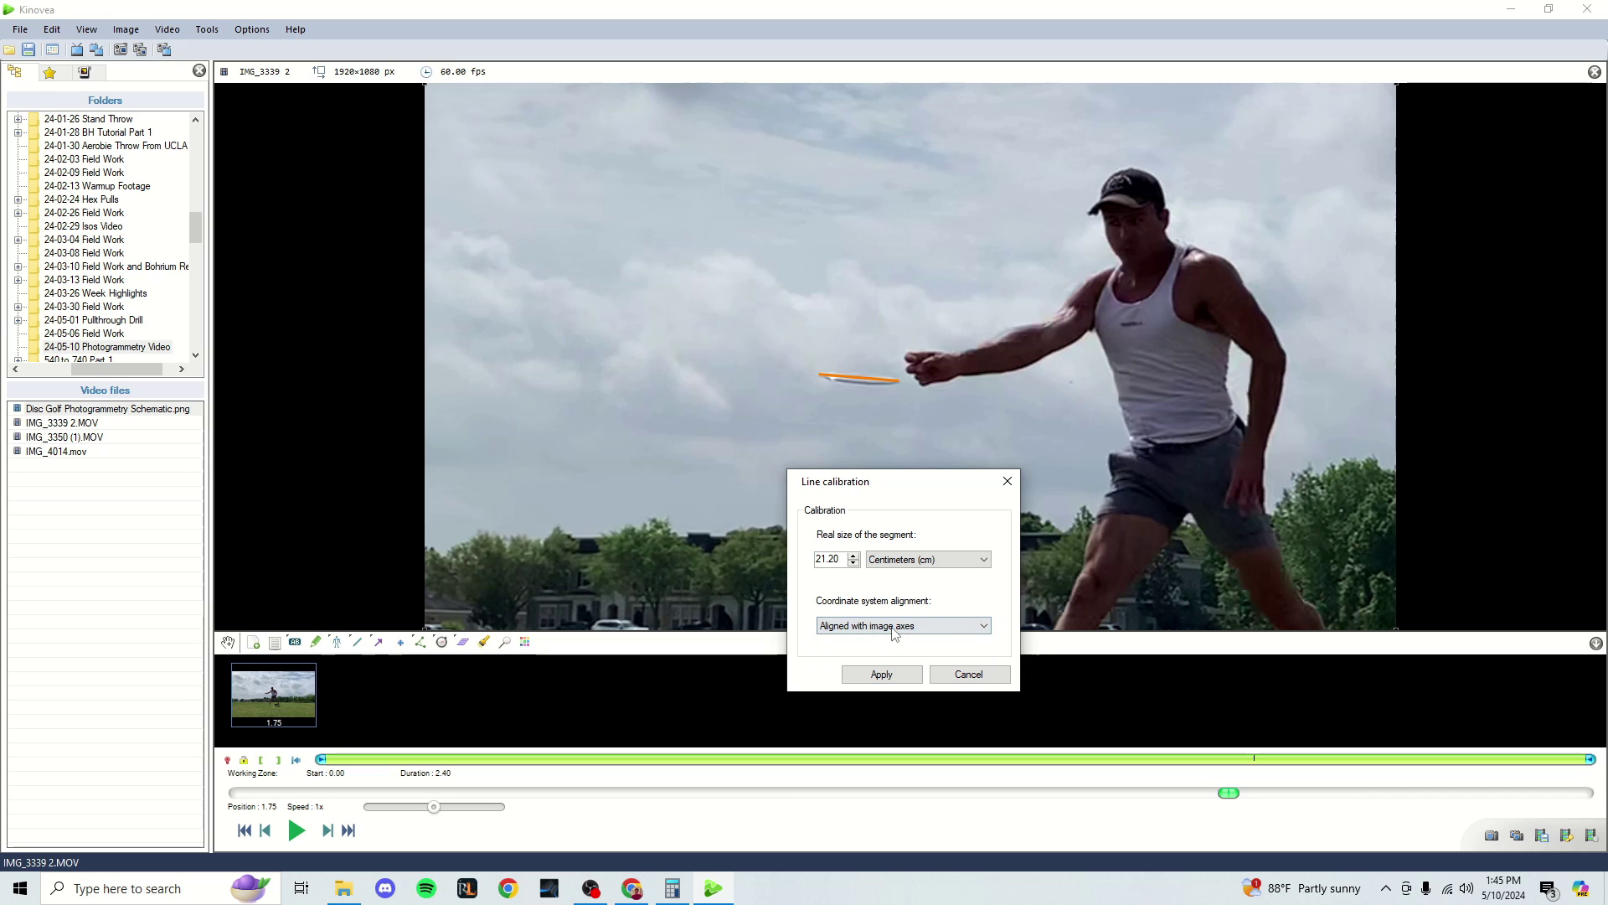
click(894, 633)
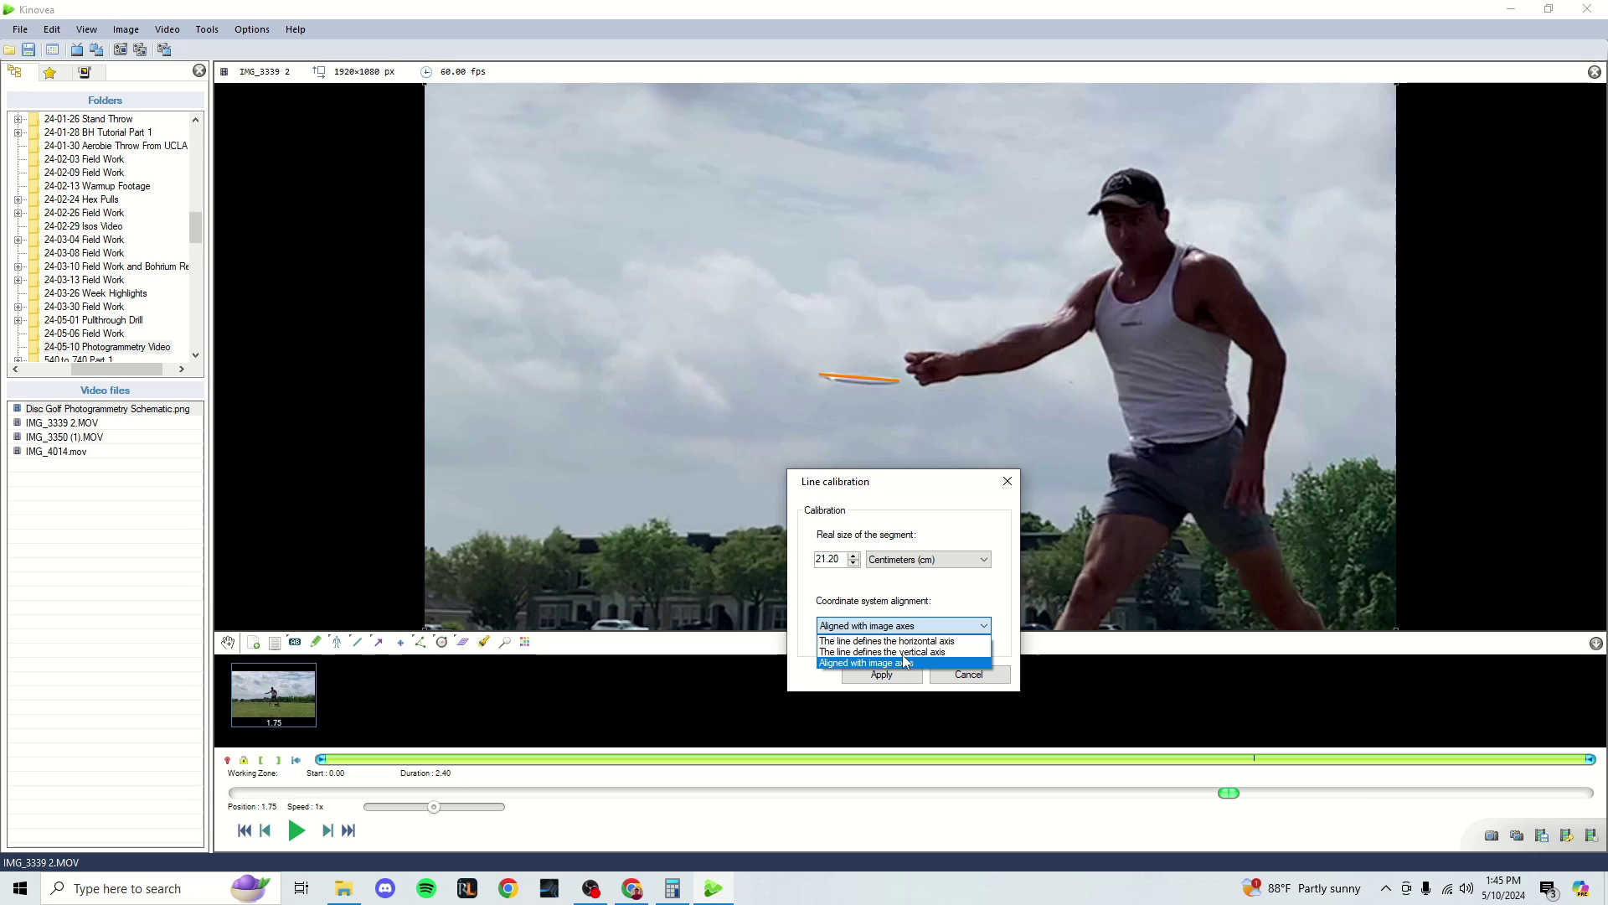
click(880, 662)
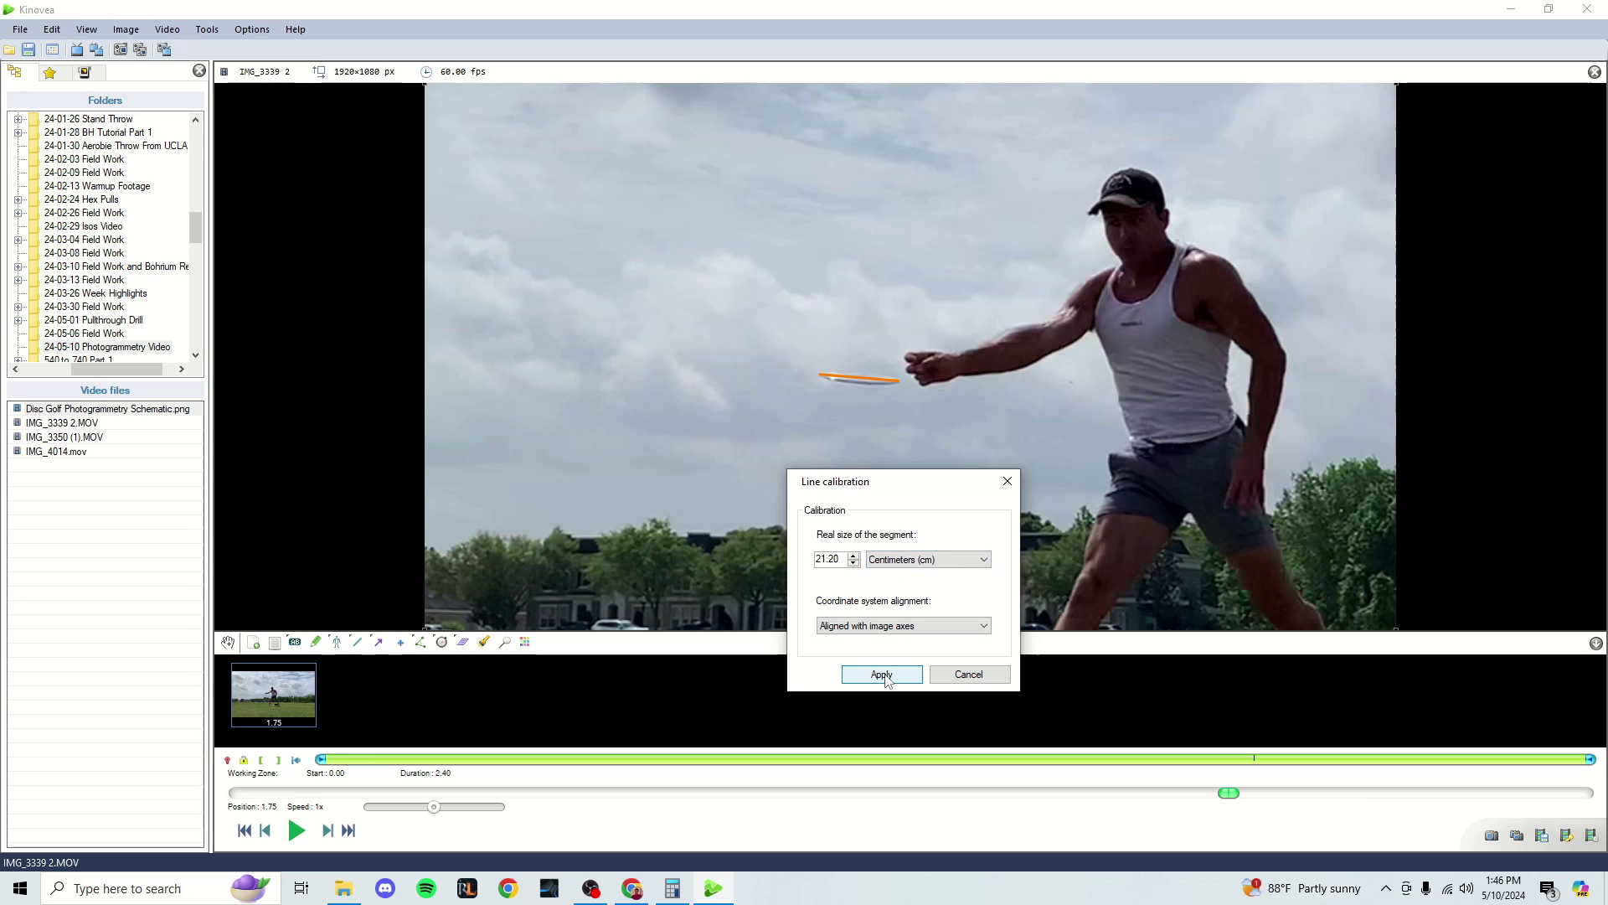
click(884, 675)
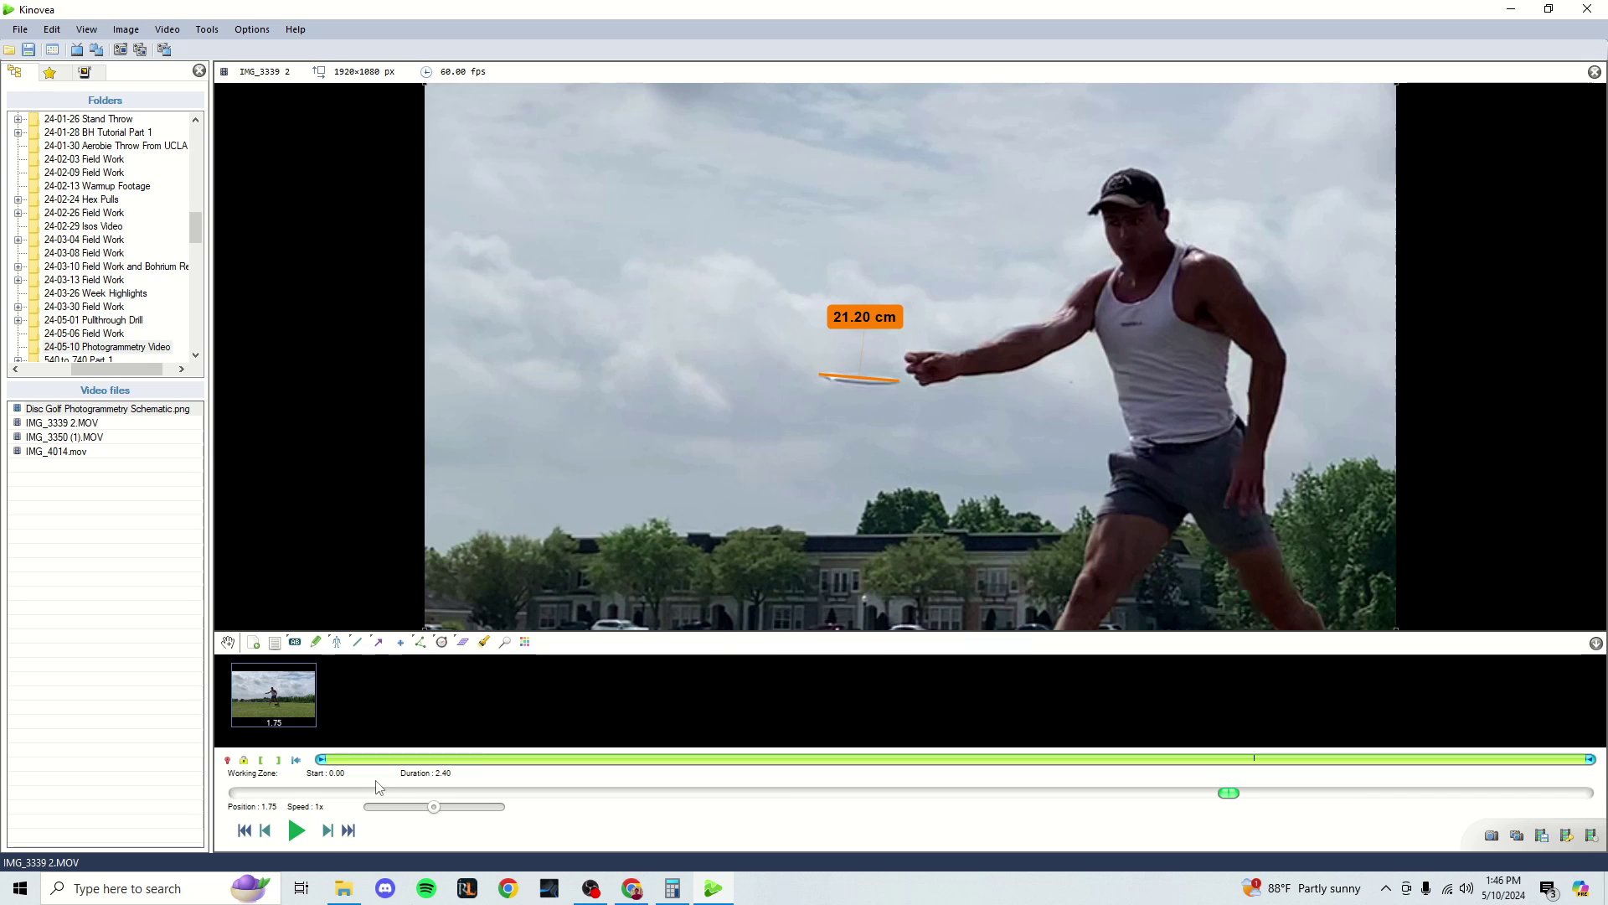
- Advance one frame and draw a line from the disc back to the first line (59.33 cm)
click(328, 830)
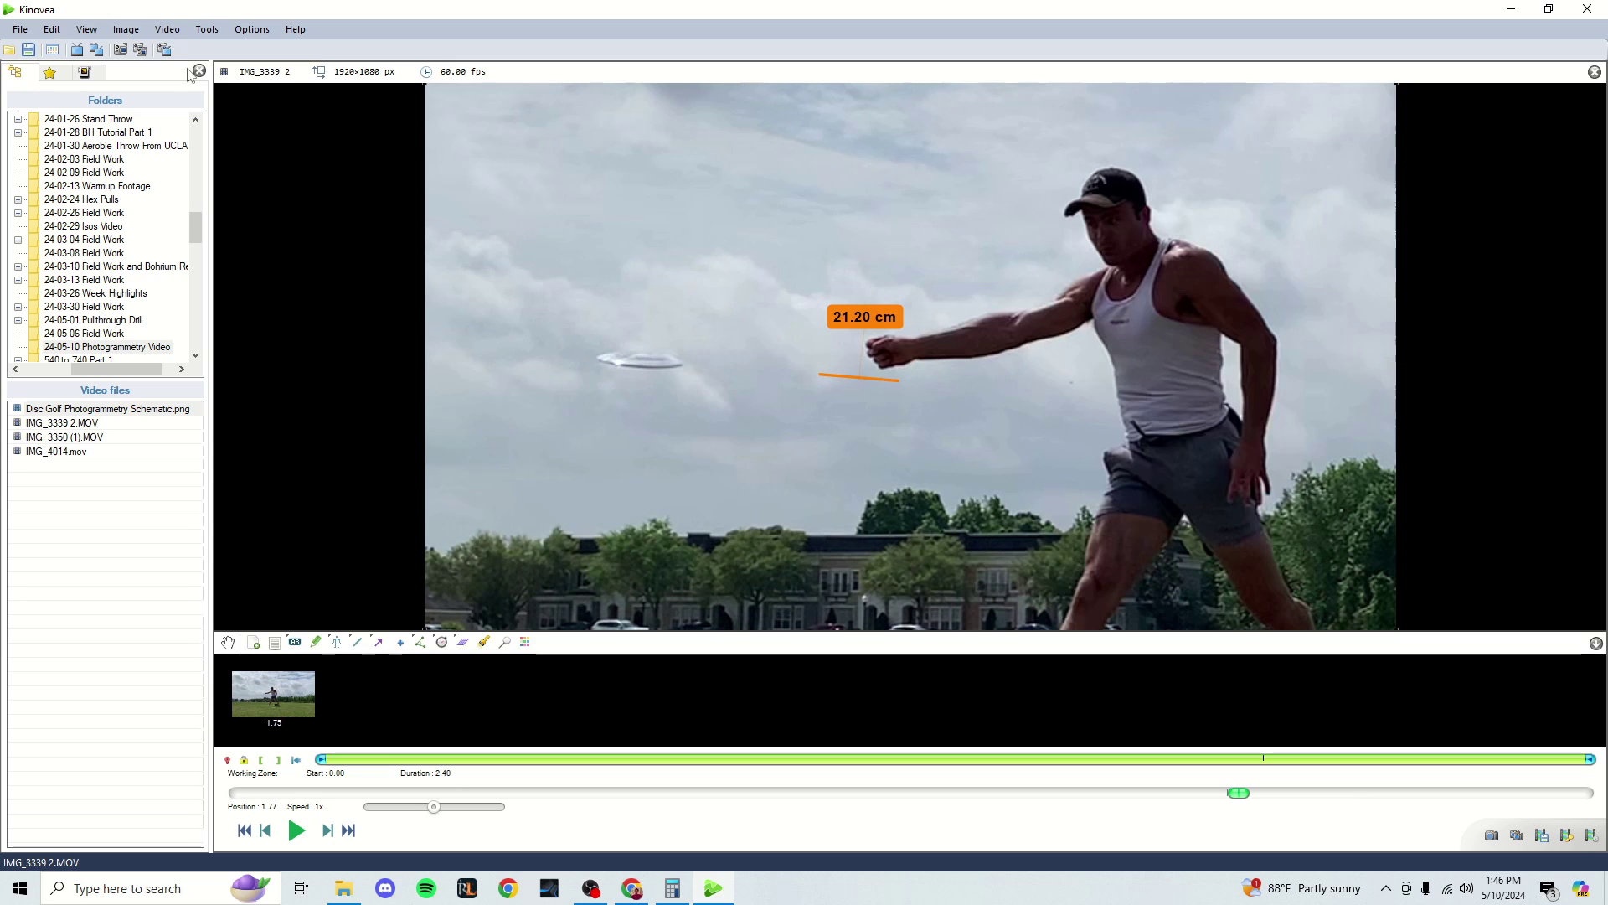
click(359, 644)
drag(596, 356, 818, 374)
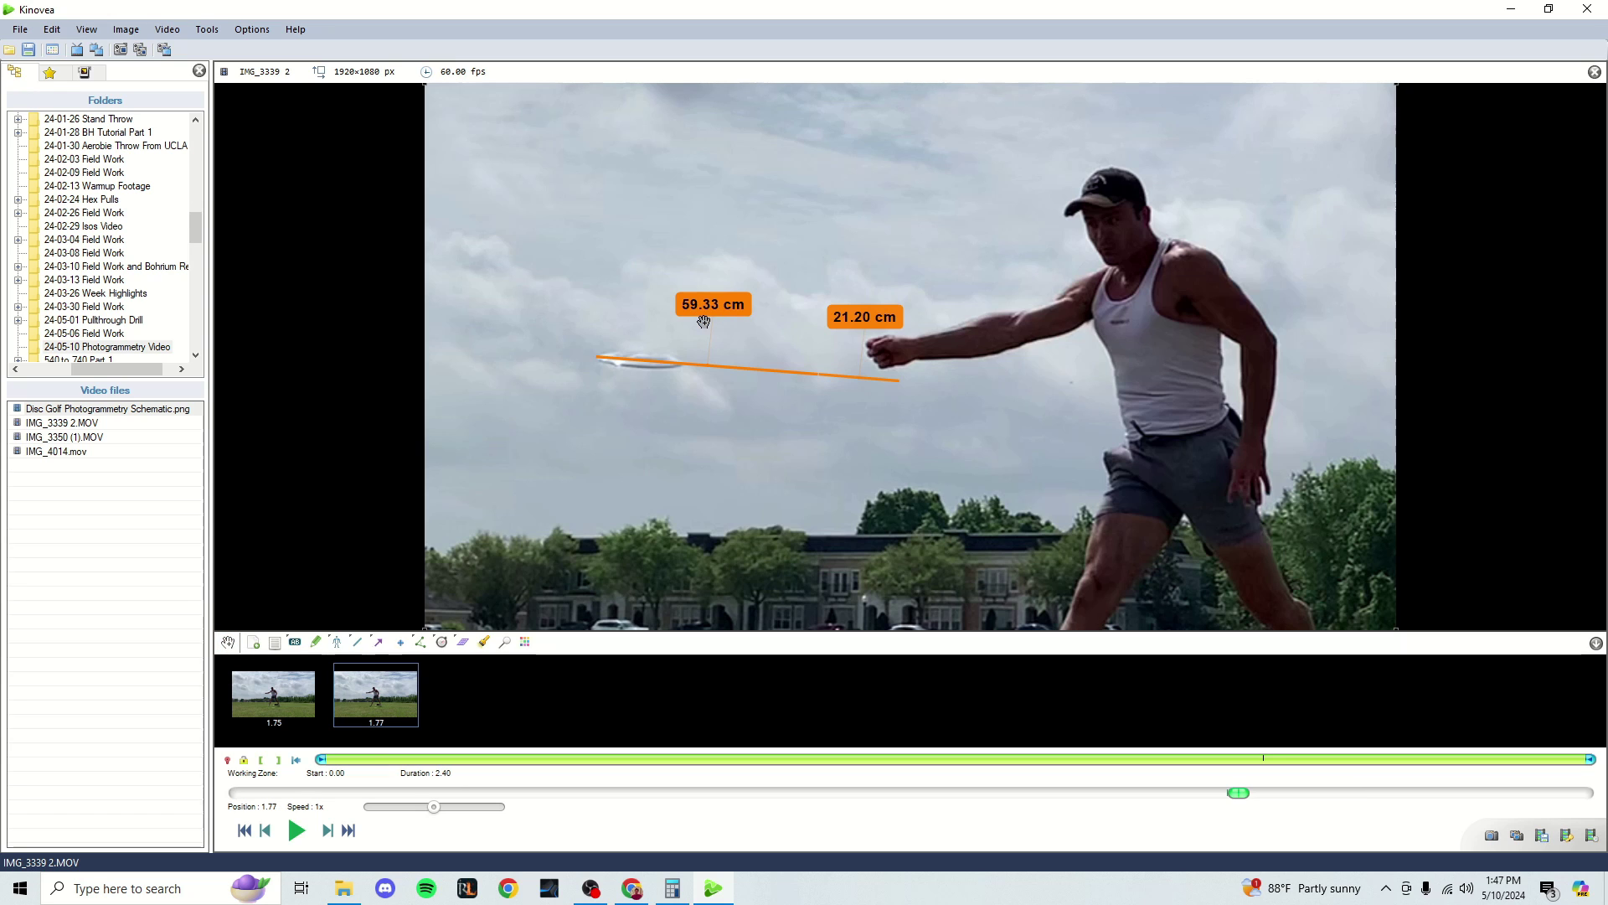
- Move Calculator clear of the measurements, compute 59.33 × 60 = 3,559.8, and select it
click(671, 887)
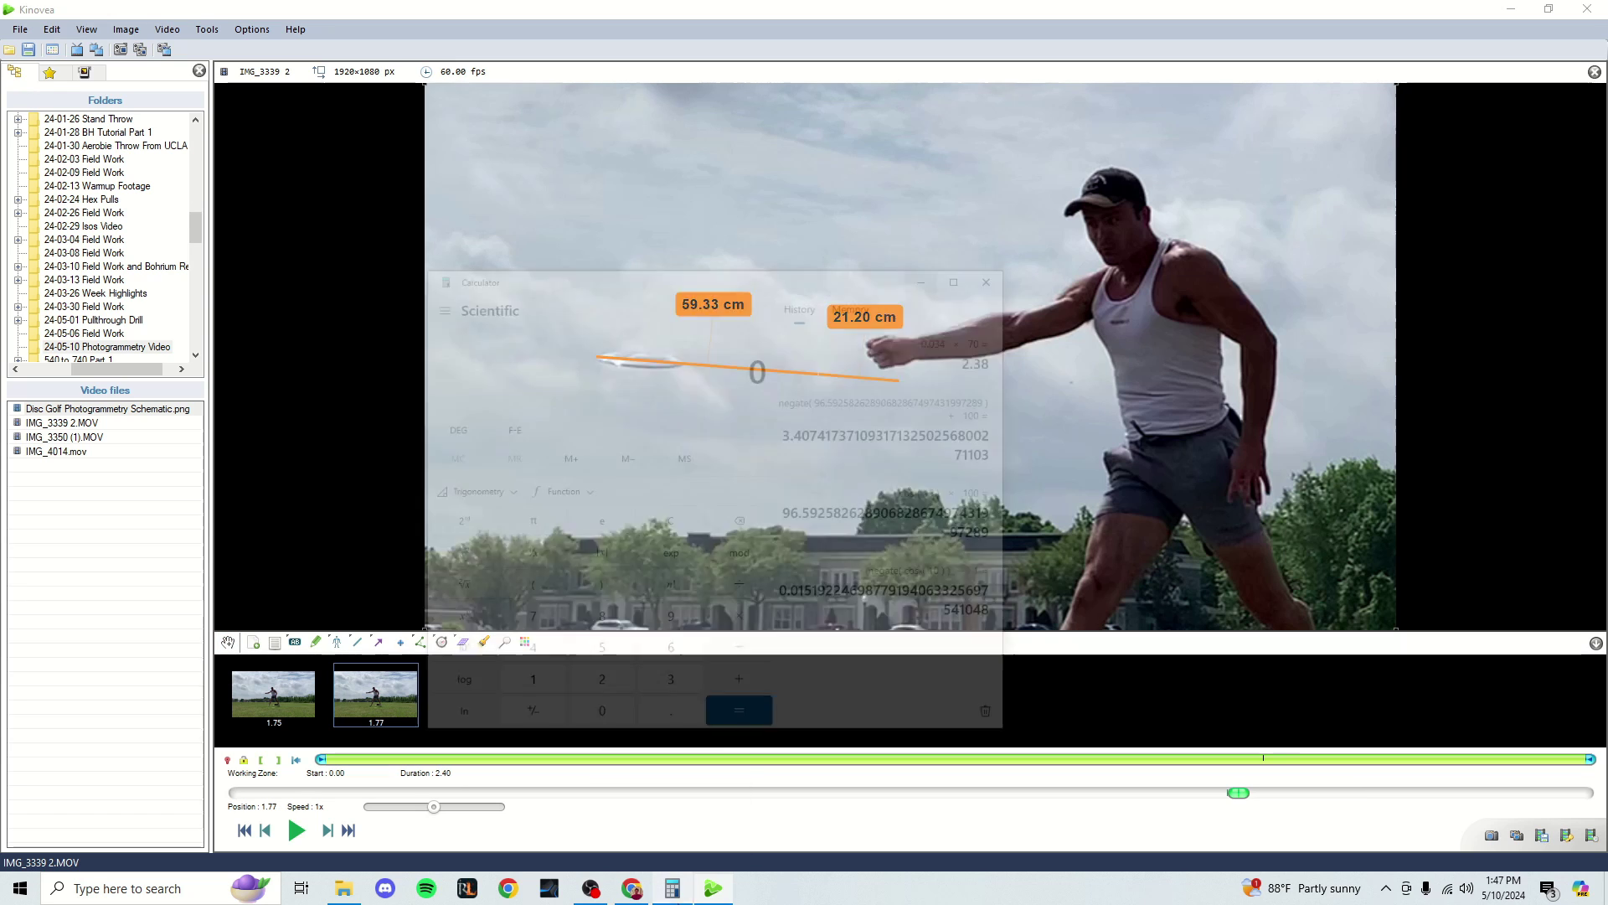
drag(616, 151, 1090, 114)
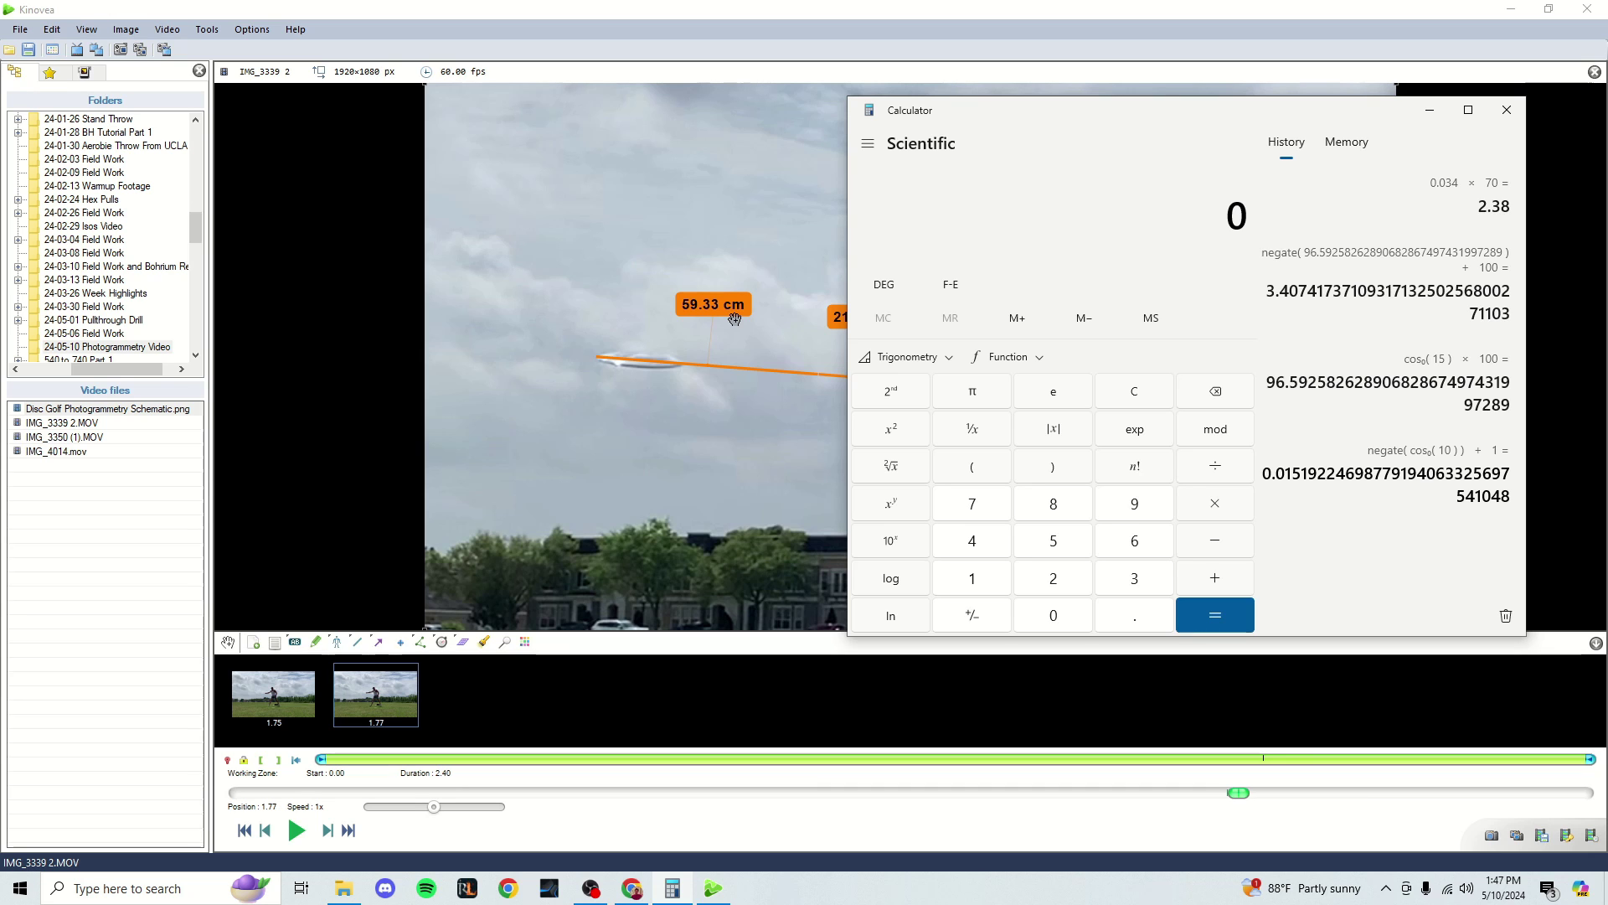
drag(991, 115, 1053, 139)
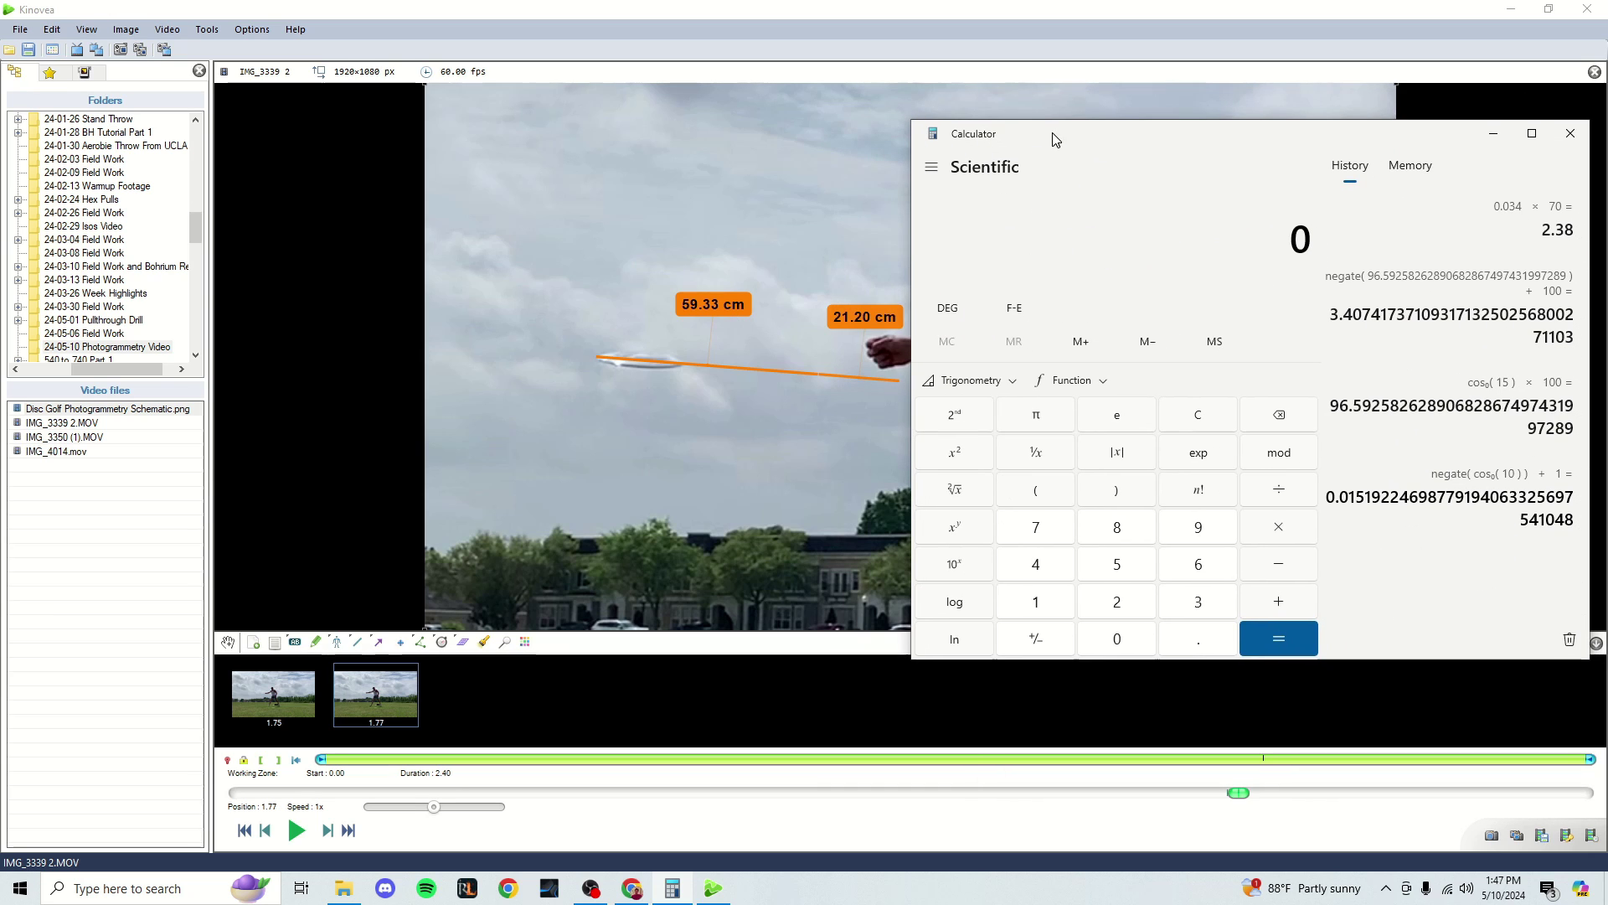
click(1117, 564)
click(1198, 527)
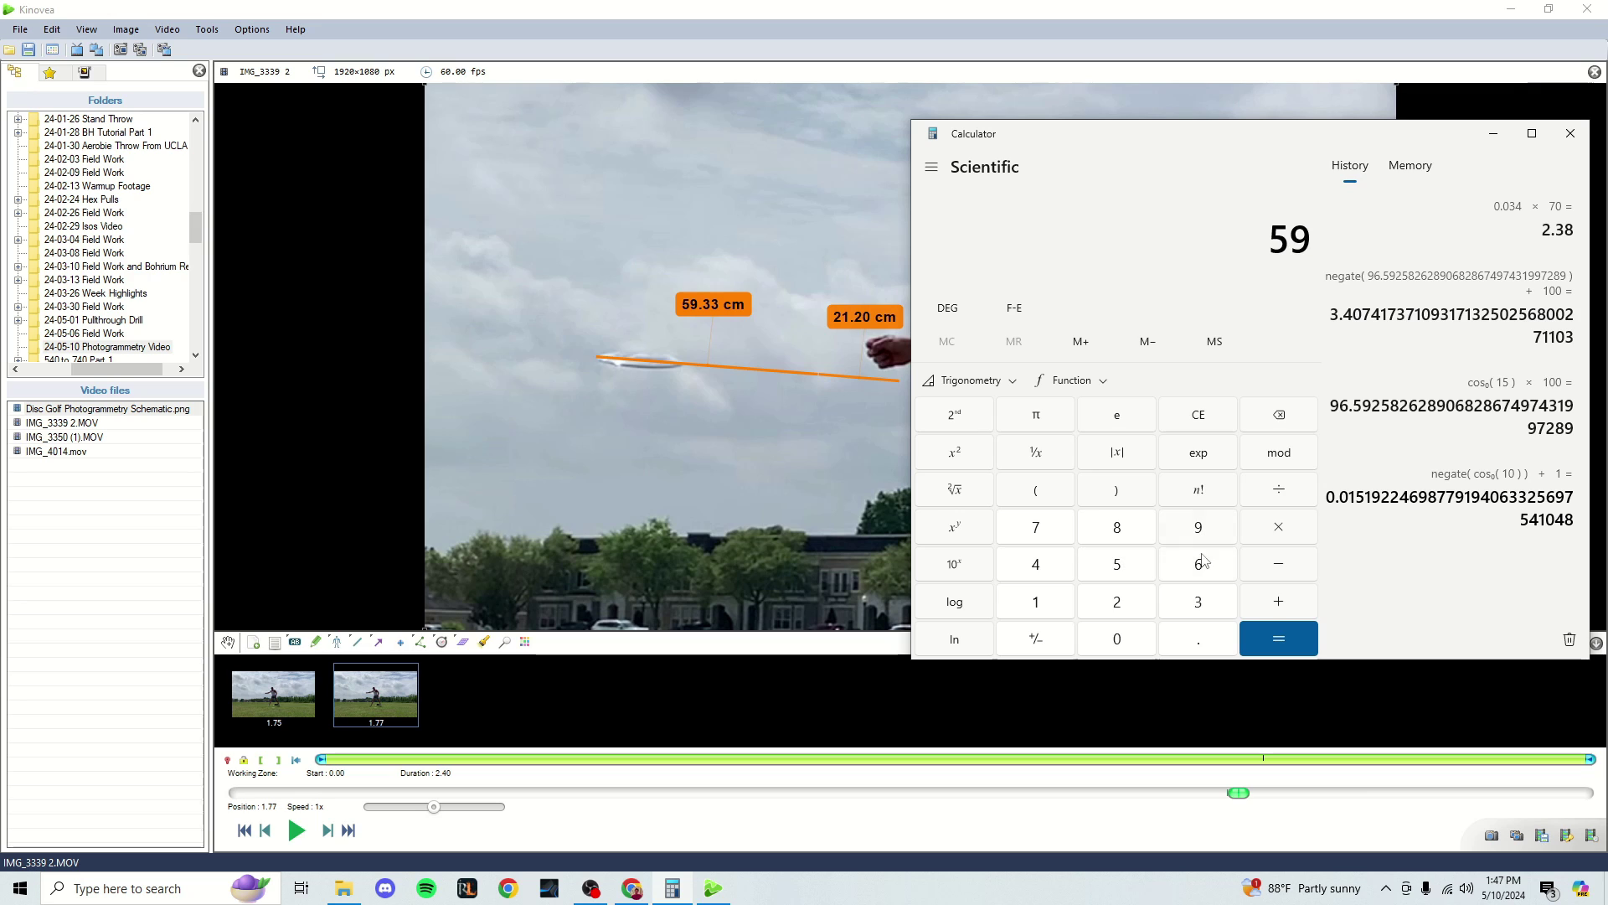
click(1198, 639)
click(1197, 605)
click(1198, 605)
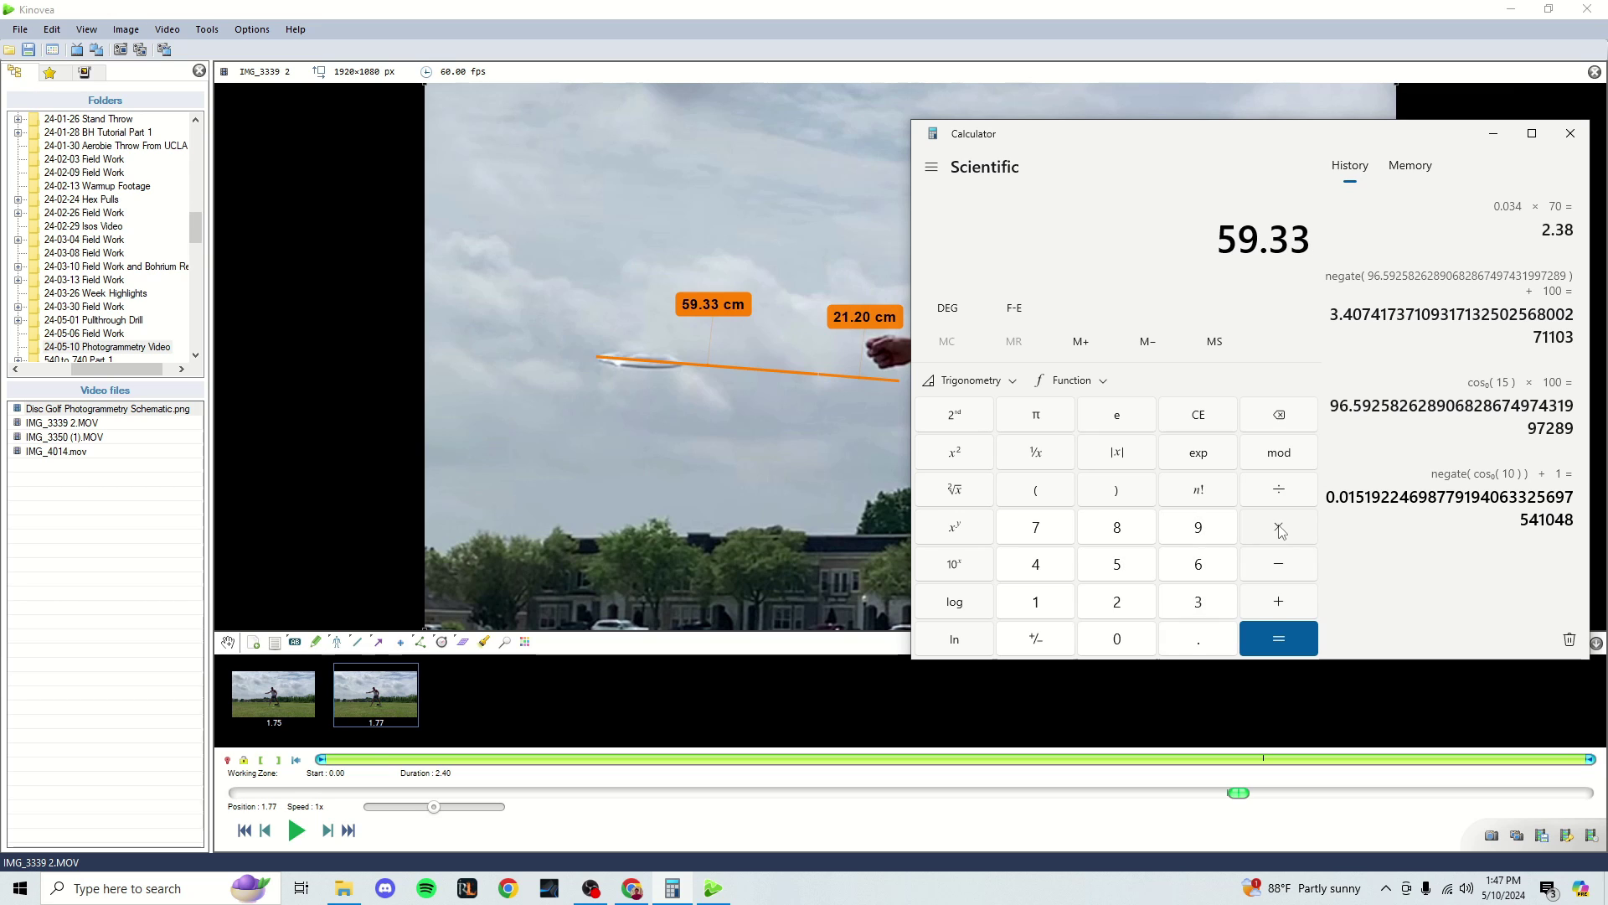
click(1279, 529)
click(1198, 564)
click(1116, 639)
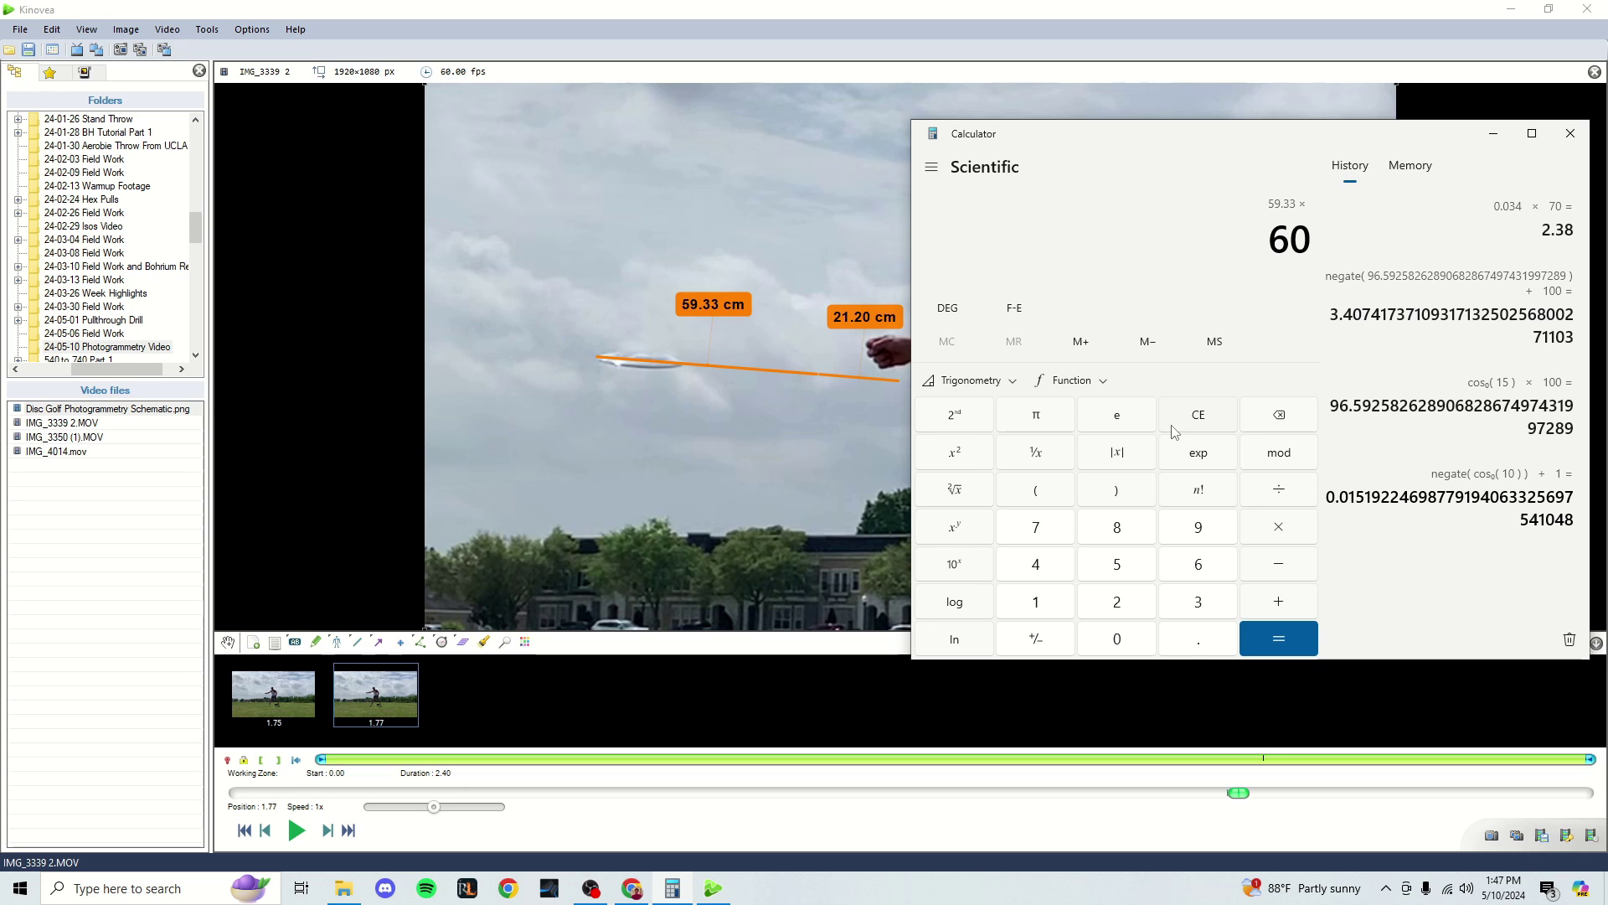
click(1274, 646)
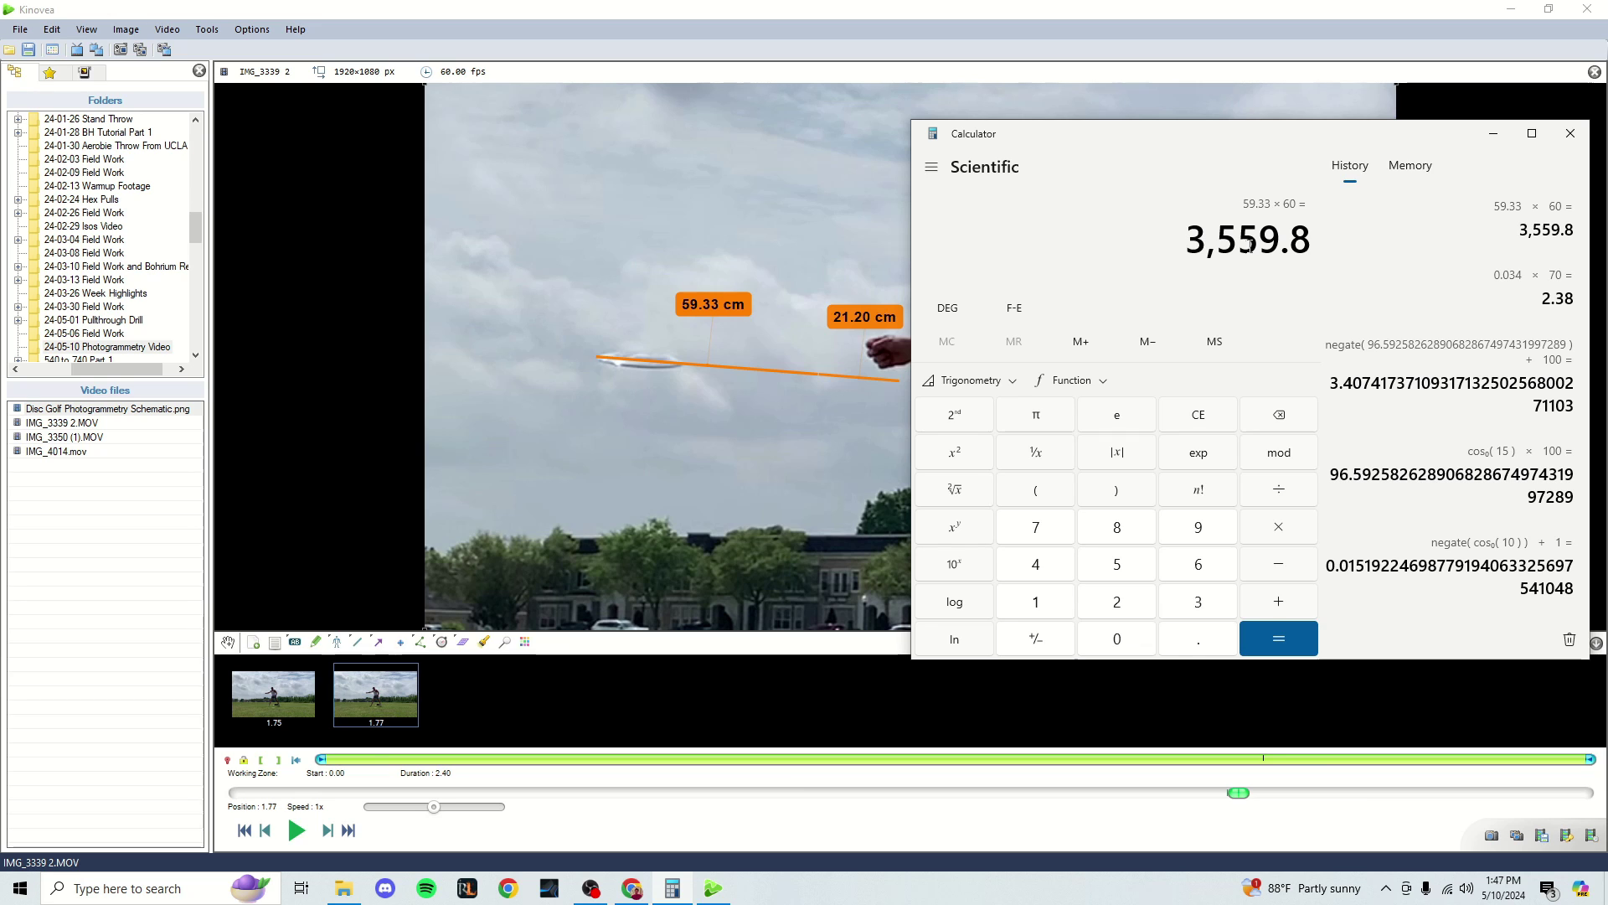
drag(1319, 249, 1184, 243)
key(ctrl+c)
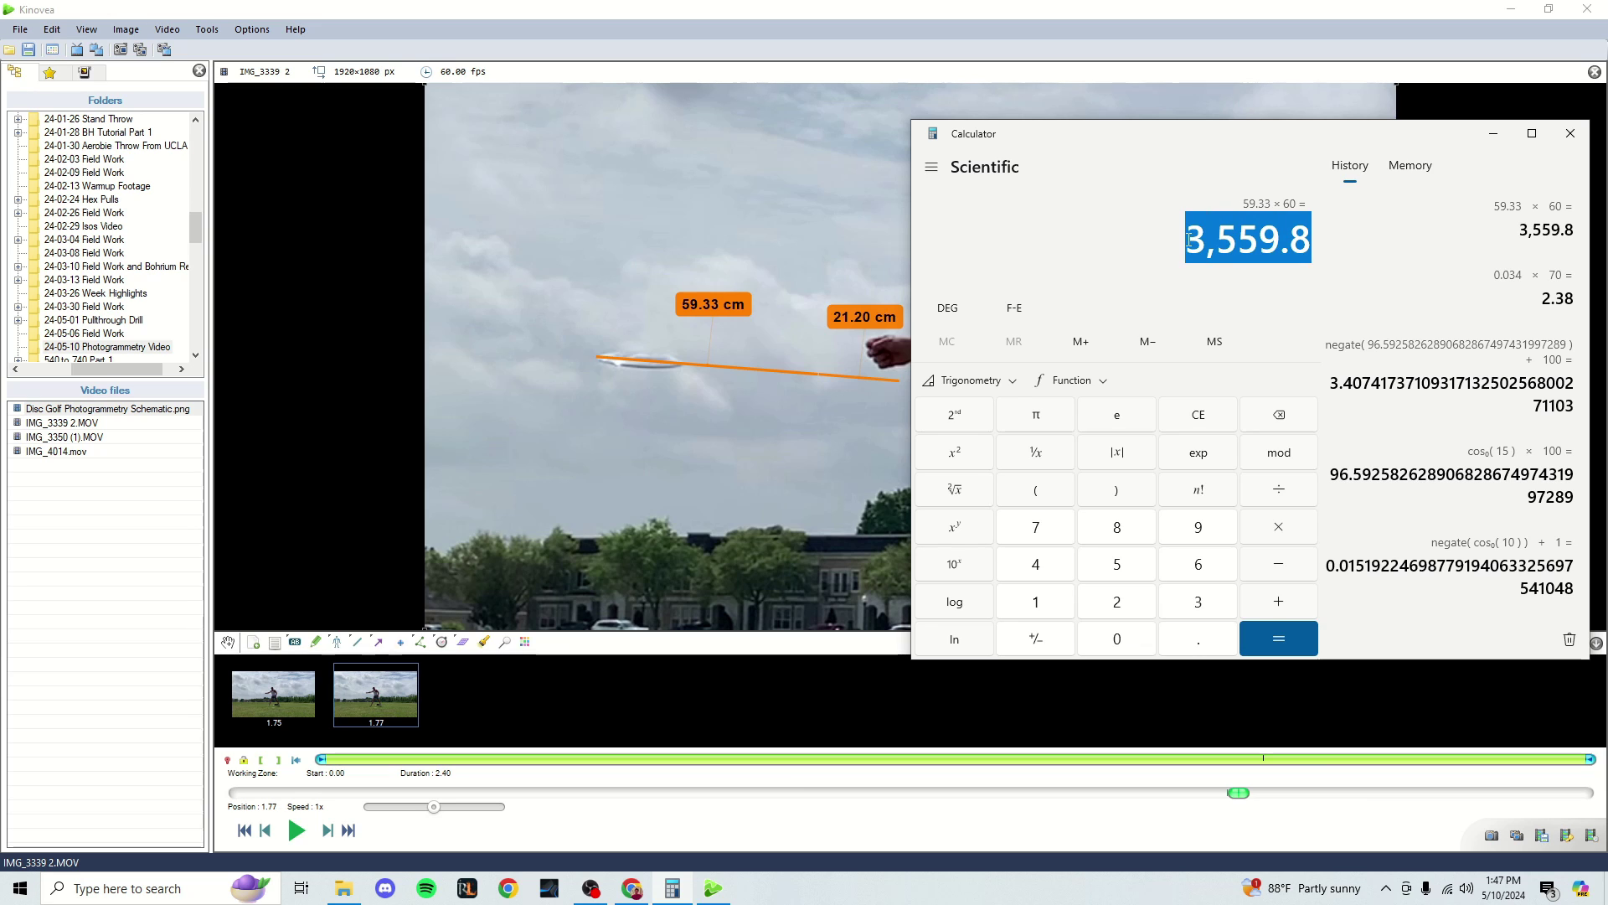
- In a new tab, search Google for '3,559.8 cm per second to mph'
click(631, 888)
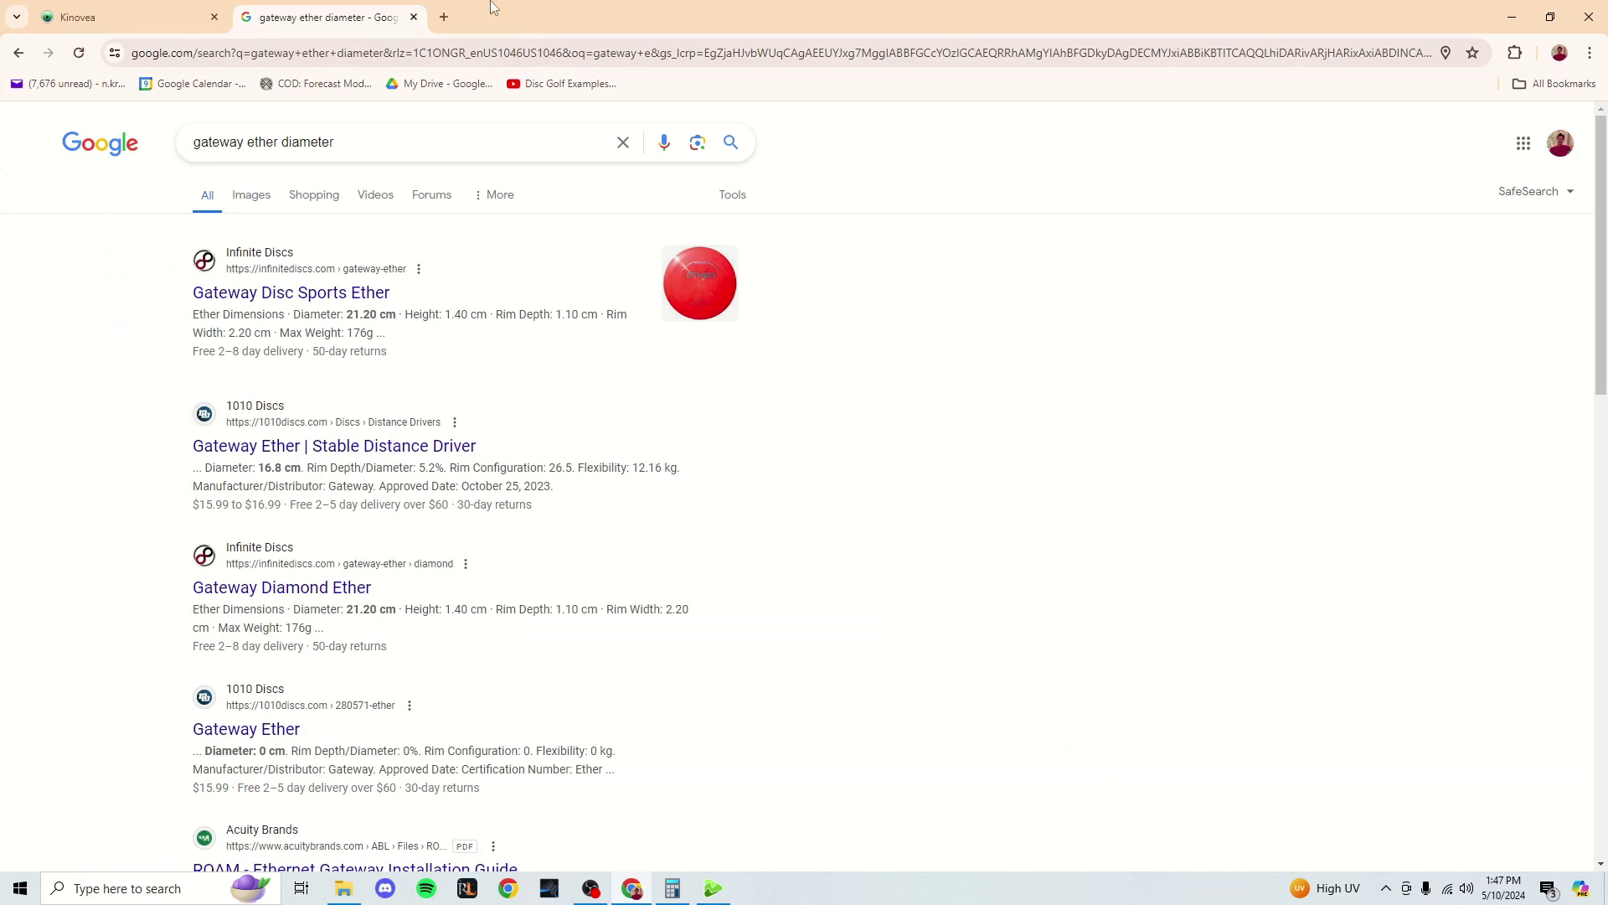
click(444, 17)
key(ctrl+v)
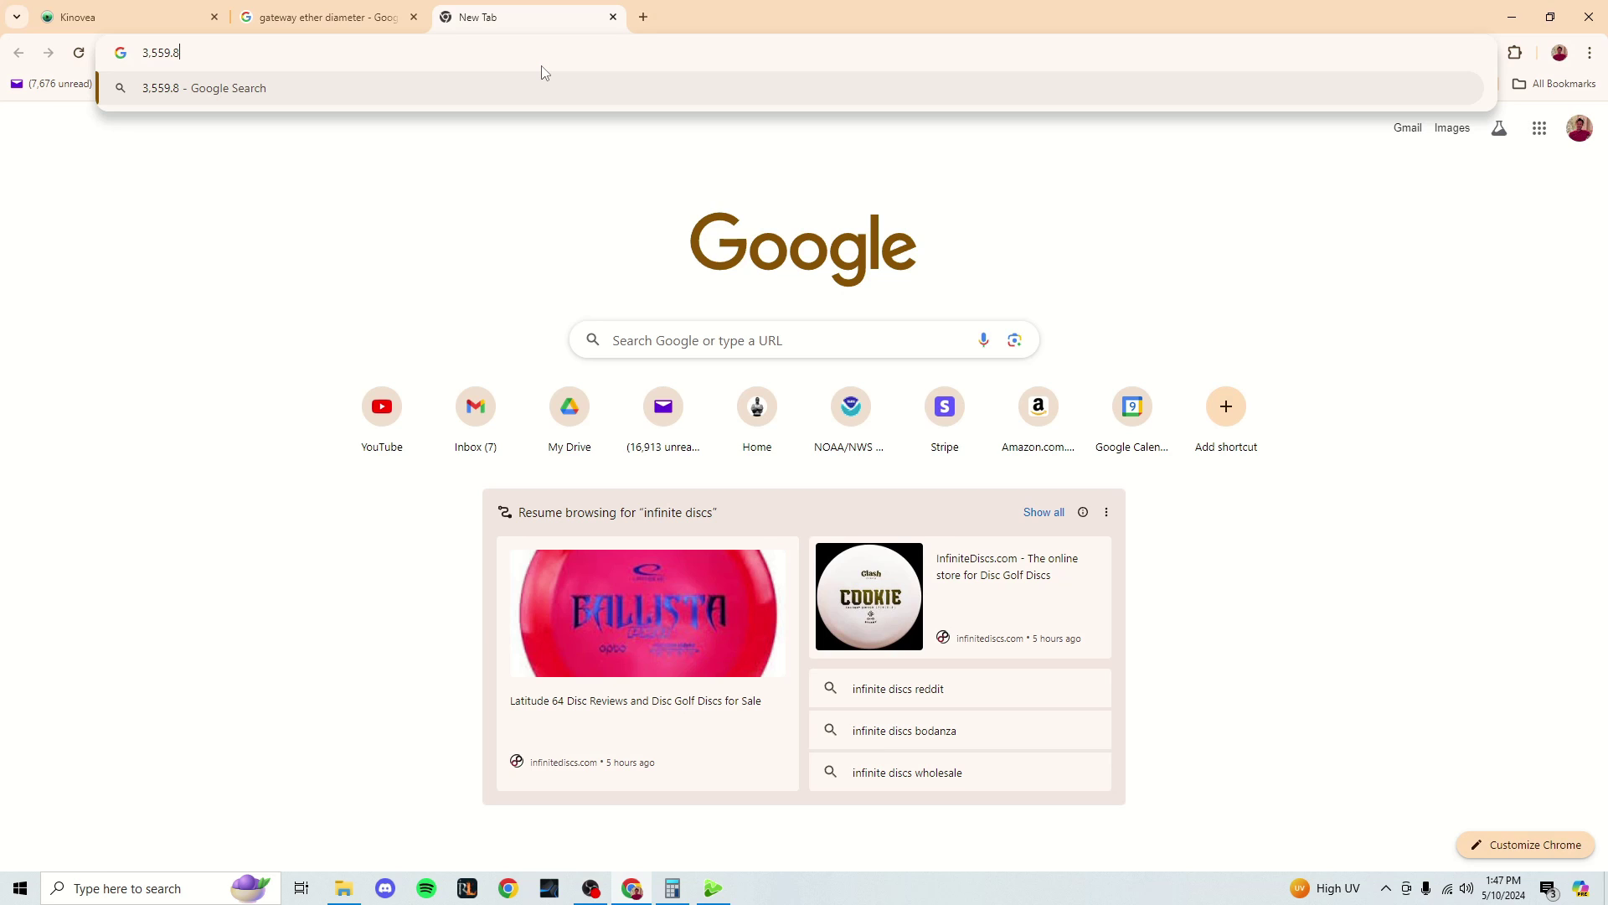
text(cm pe)
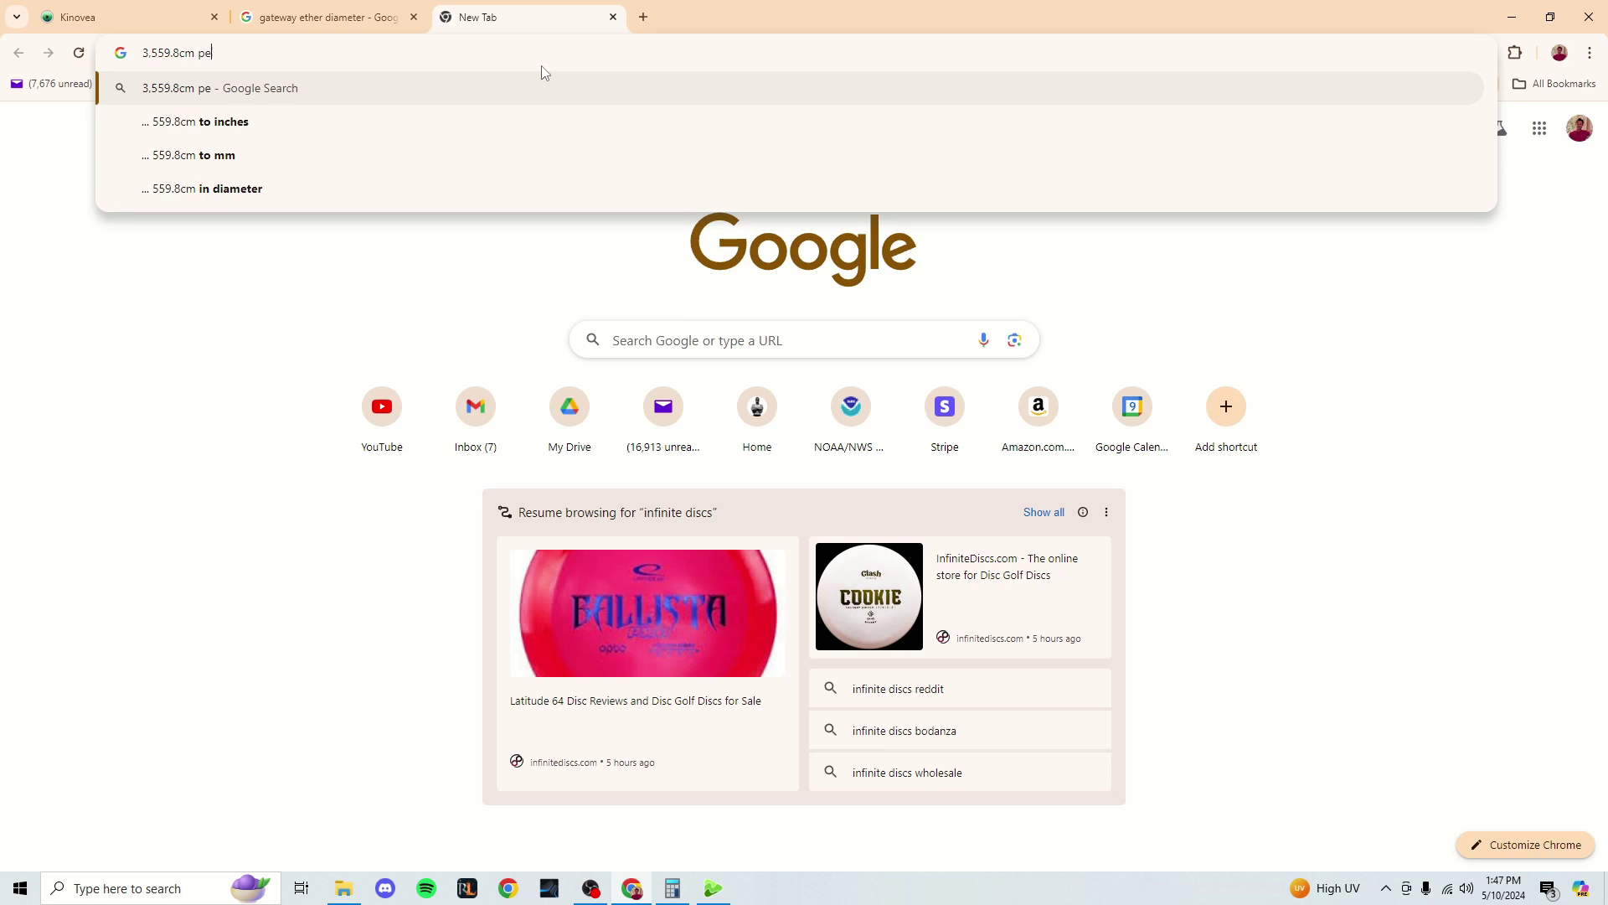
text(r second to mph)
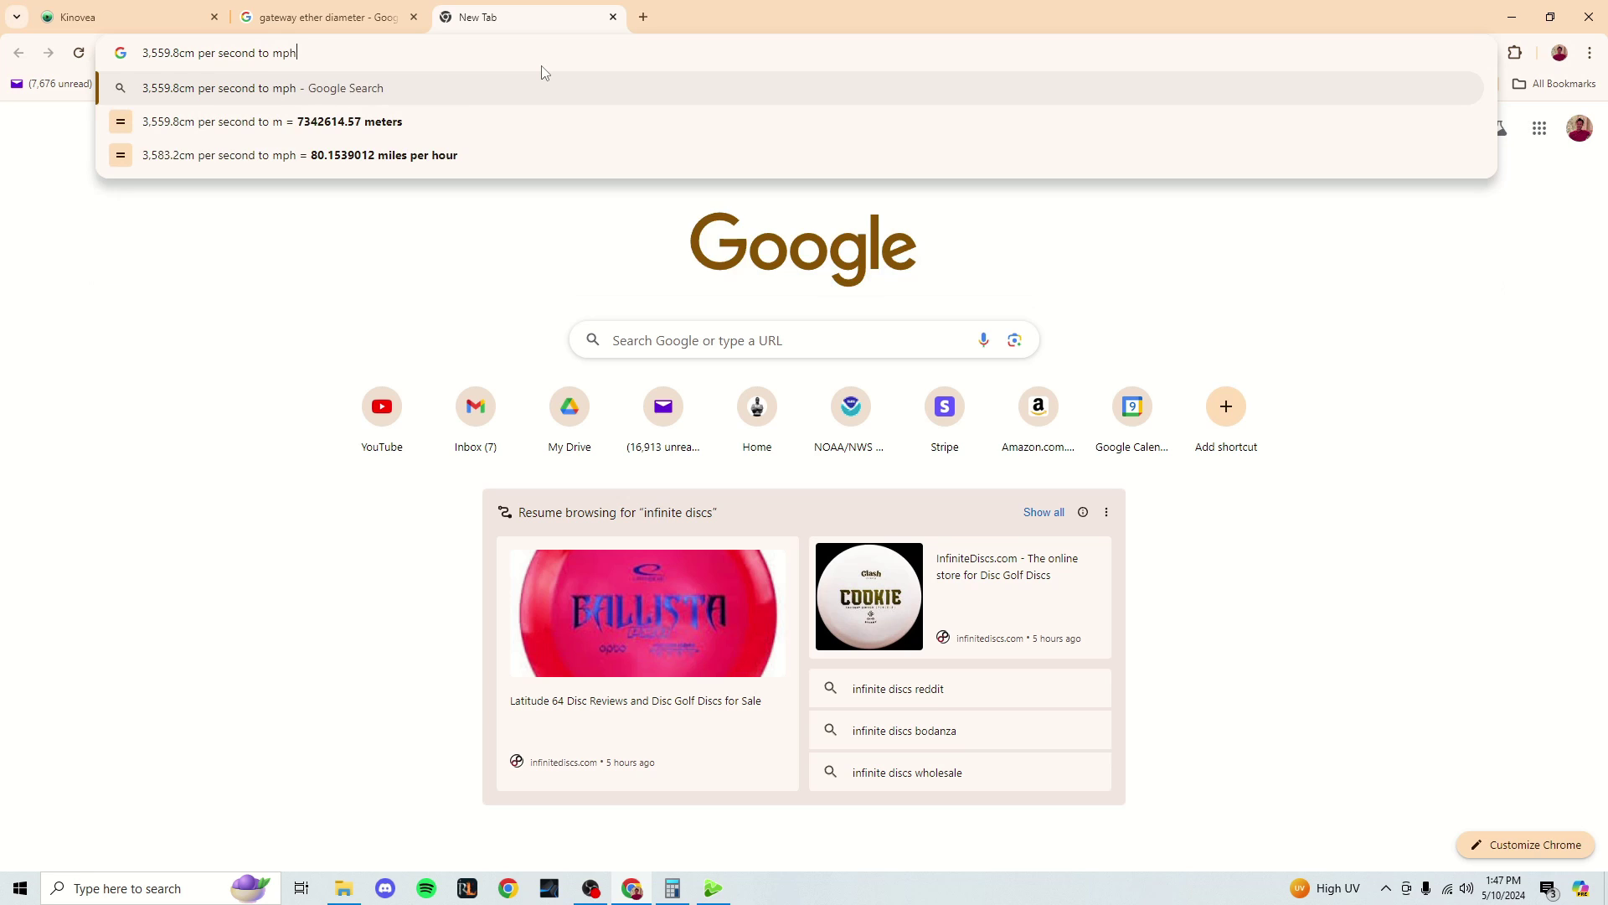
key(Return)
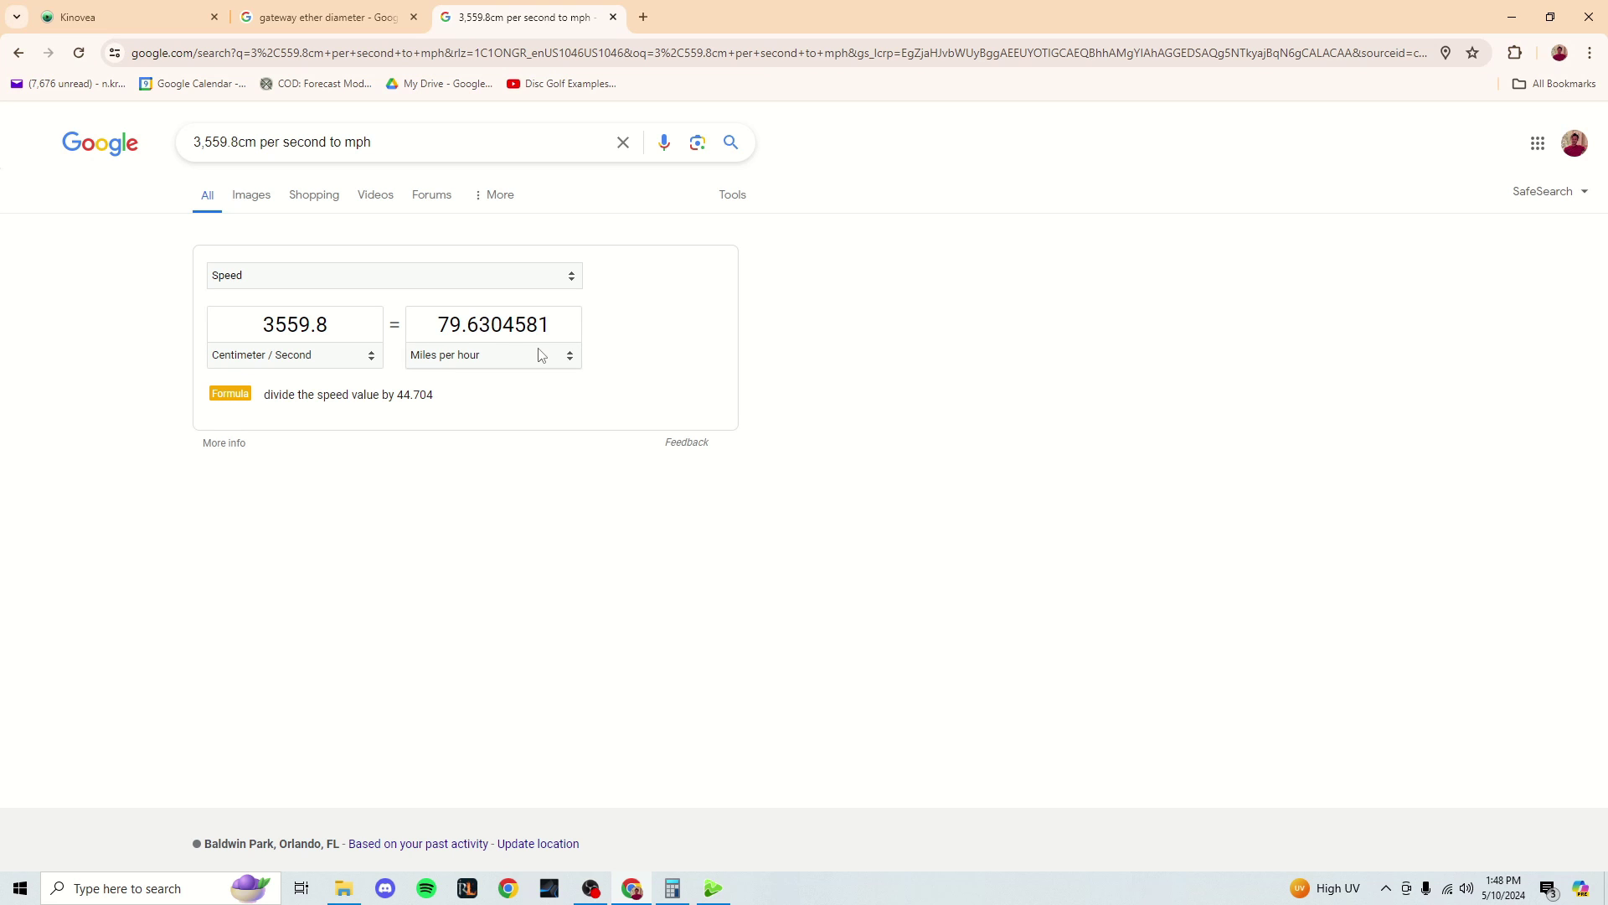
- Switch between Calculator, the mph result and Kinovea, ending on the Kinovea video
click(673, 887)
click(713, 888)
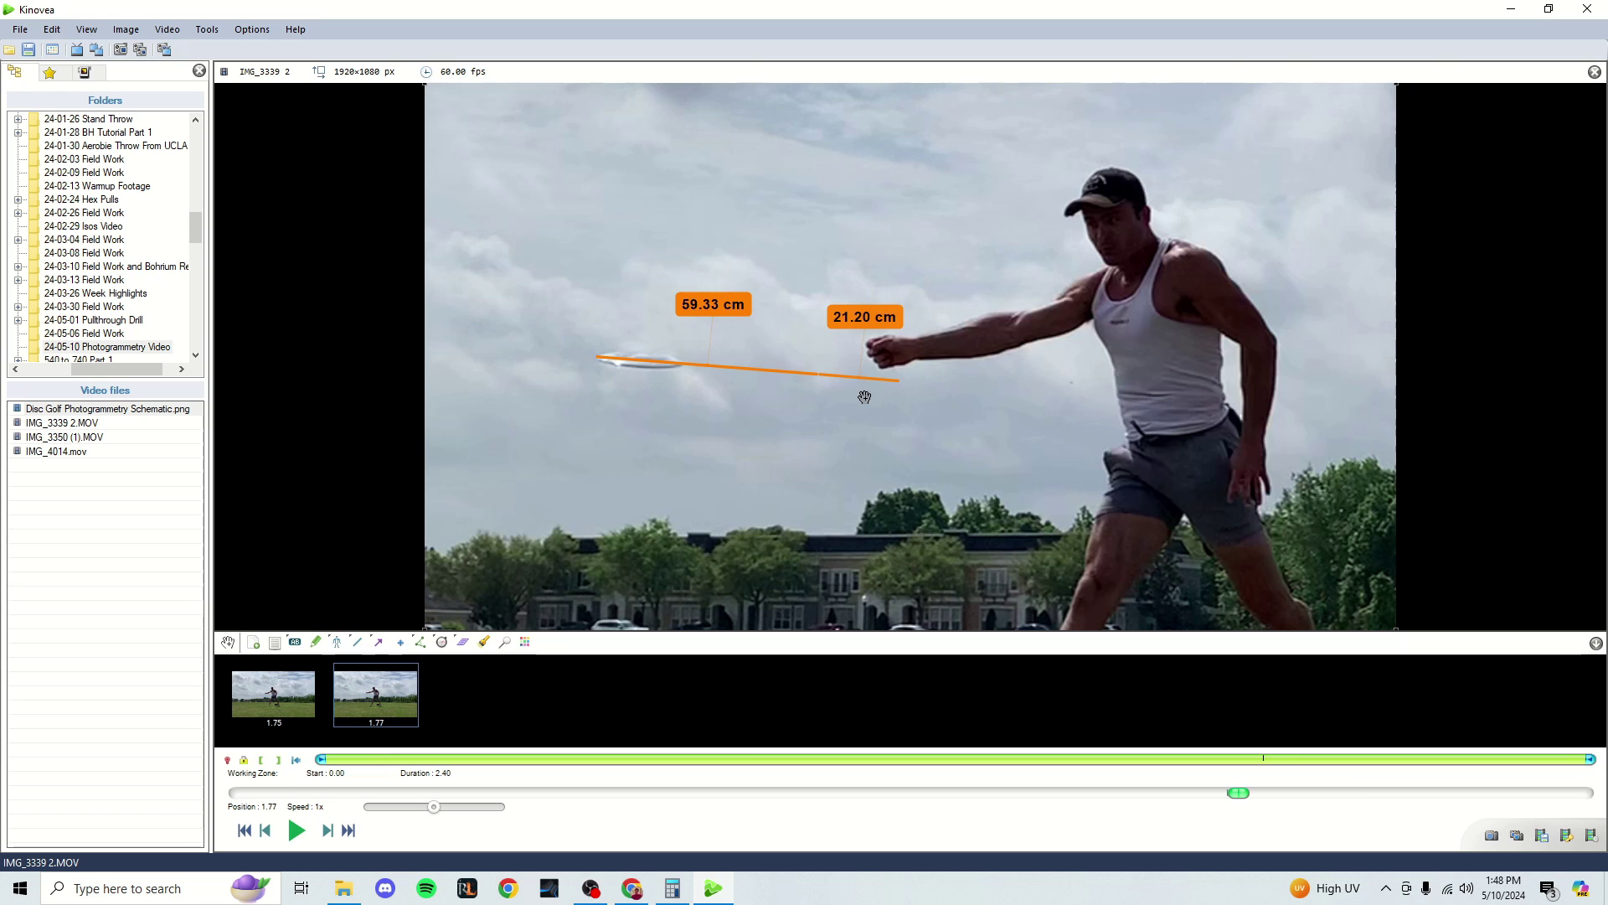
key(alt+Tab)
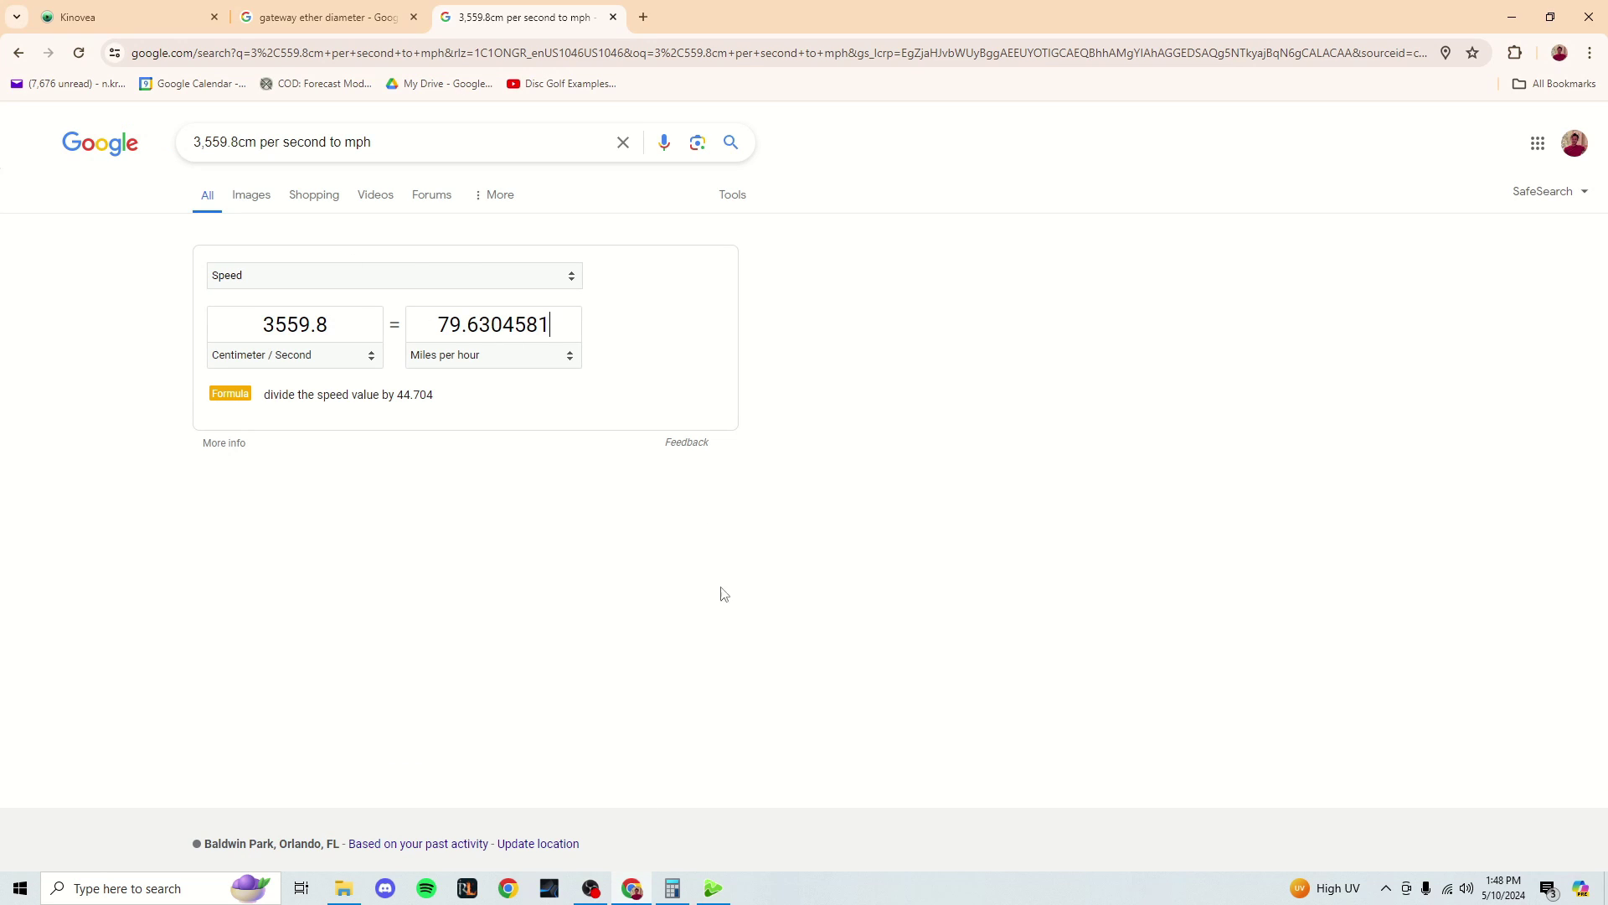
click(713, 887)
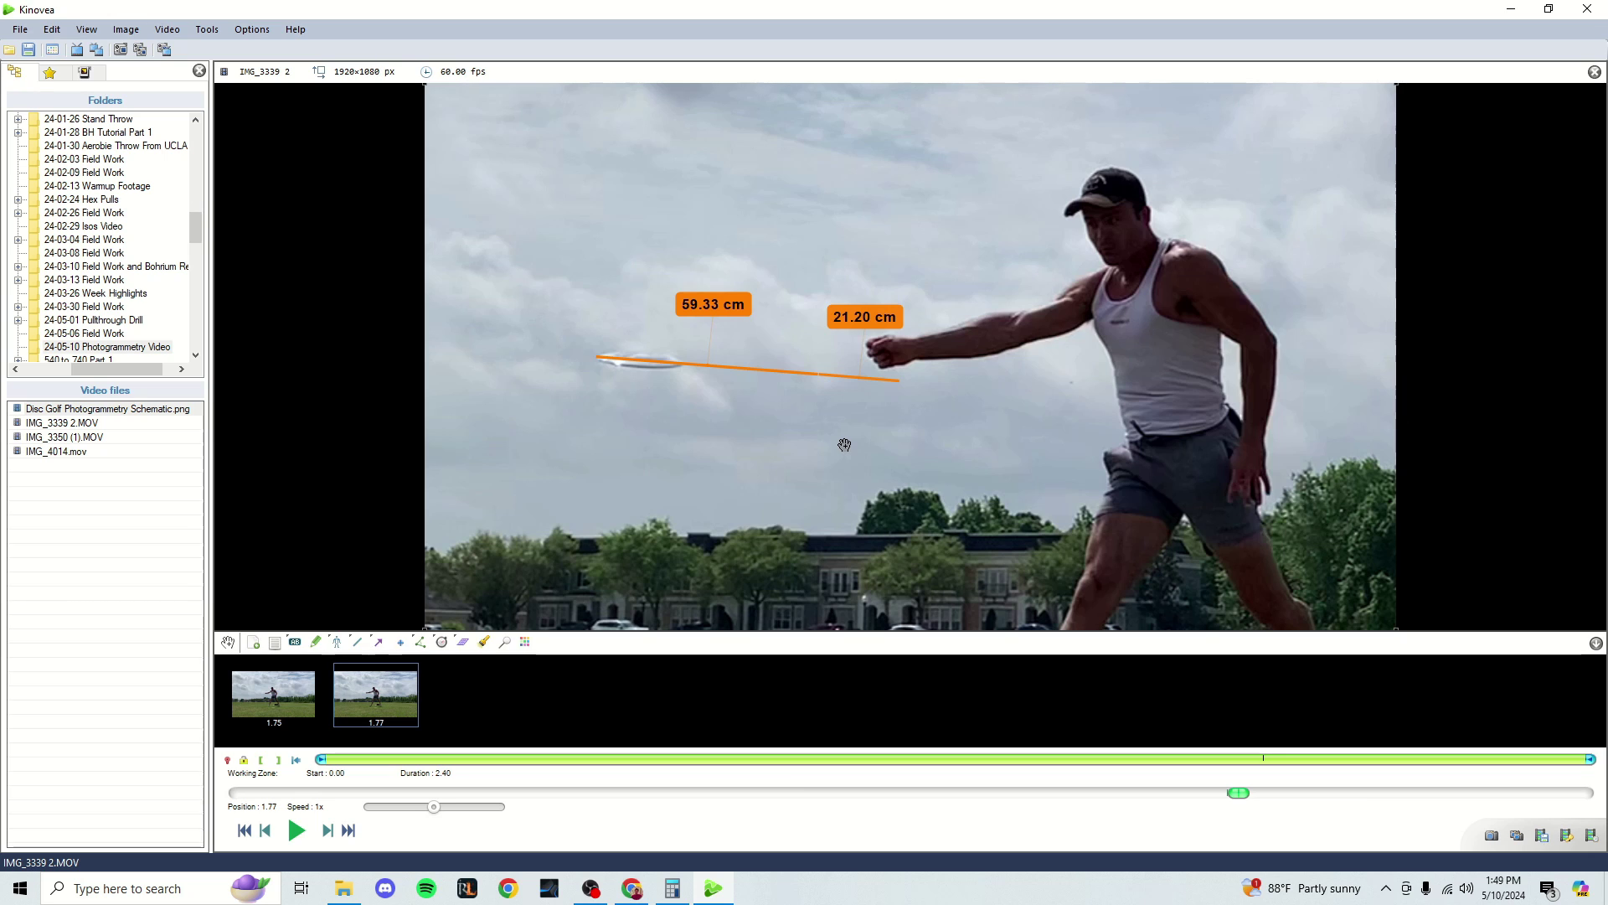
mouse_move(672, 888)
- Clear Calculator, centre it, and compute 1/cos(7°)
click(673, 888)
click(1215, 416)
drag(1264, 141, 785, 141)
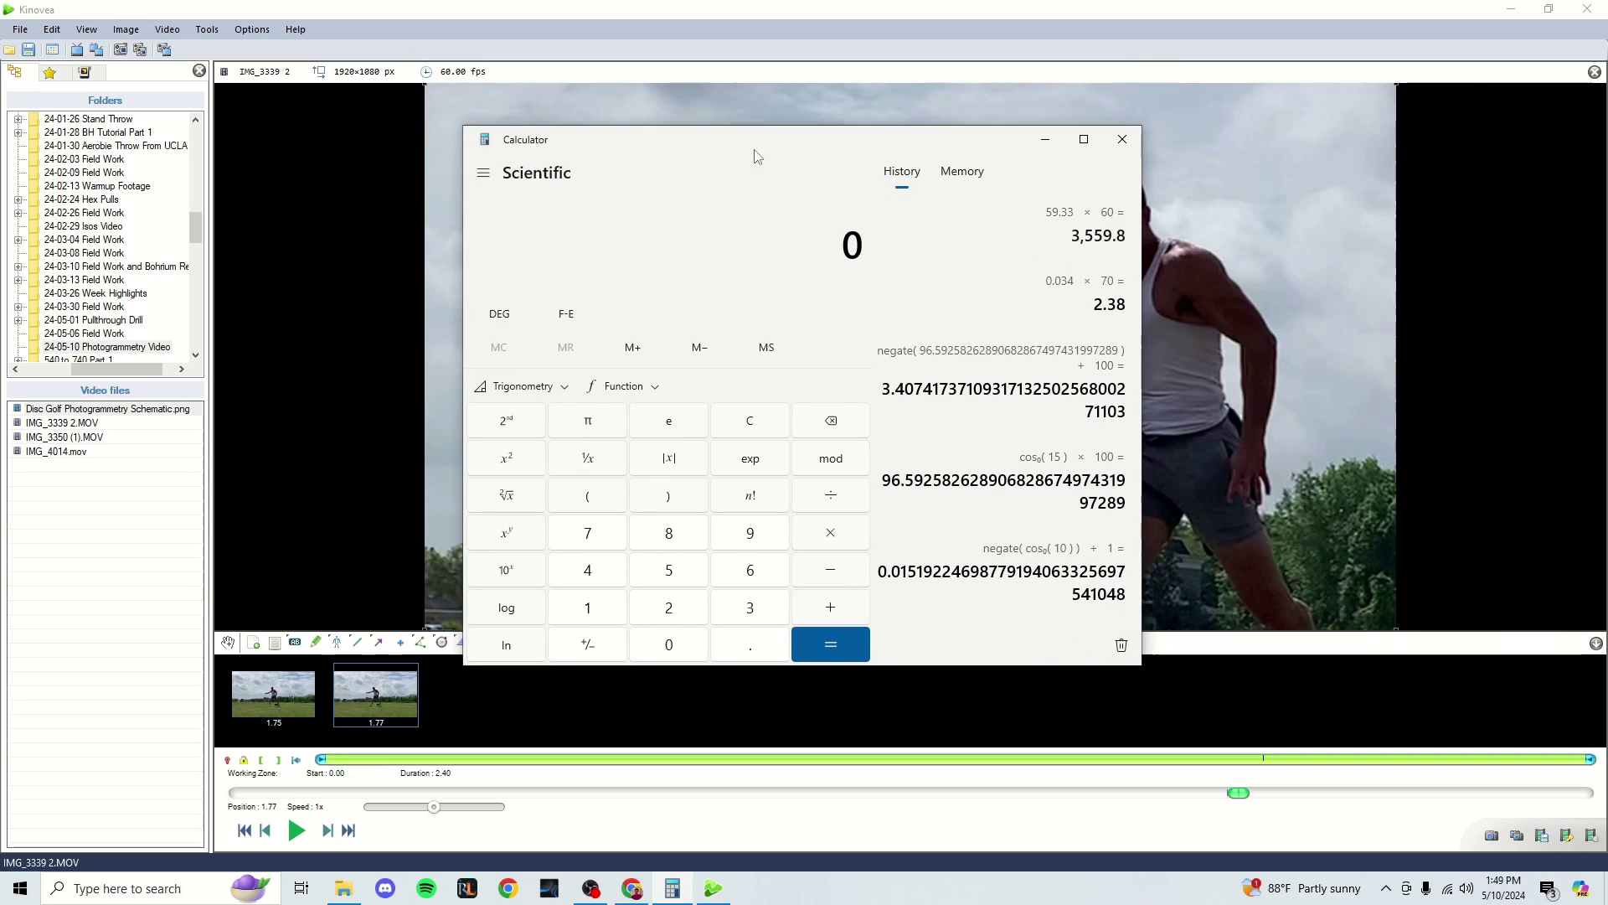
click(564, 391)
click(676, 390)
click(606, 538)
click(524, 387)
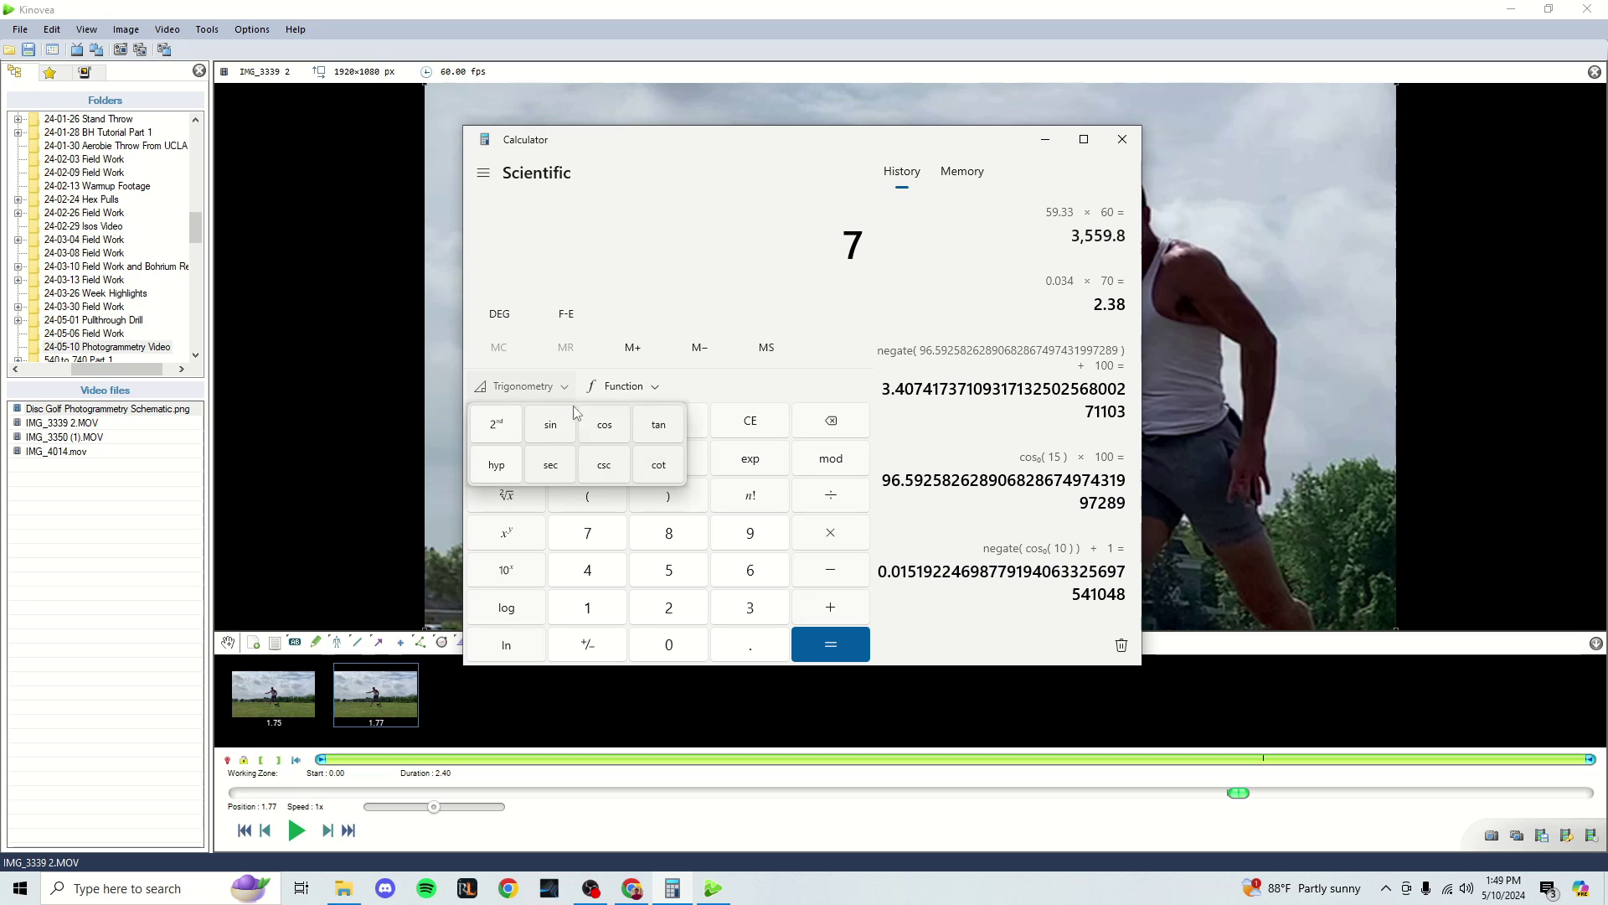
click(609, 431)
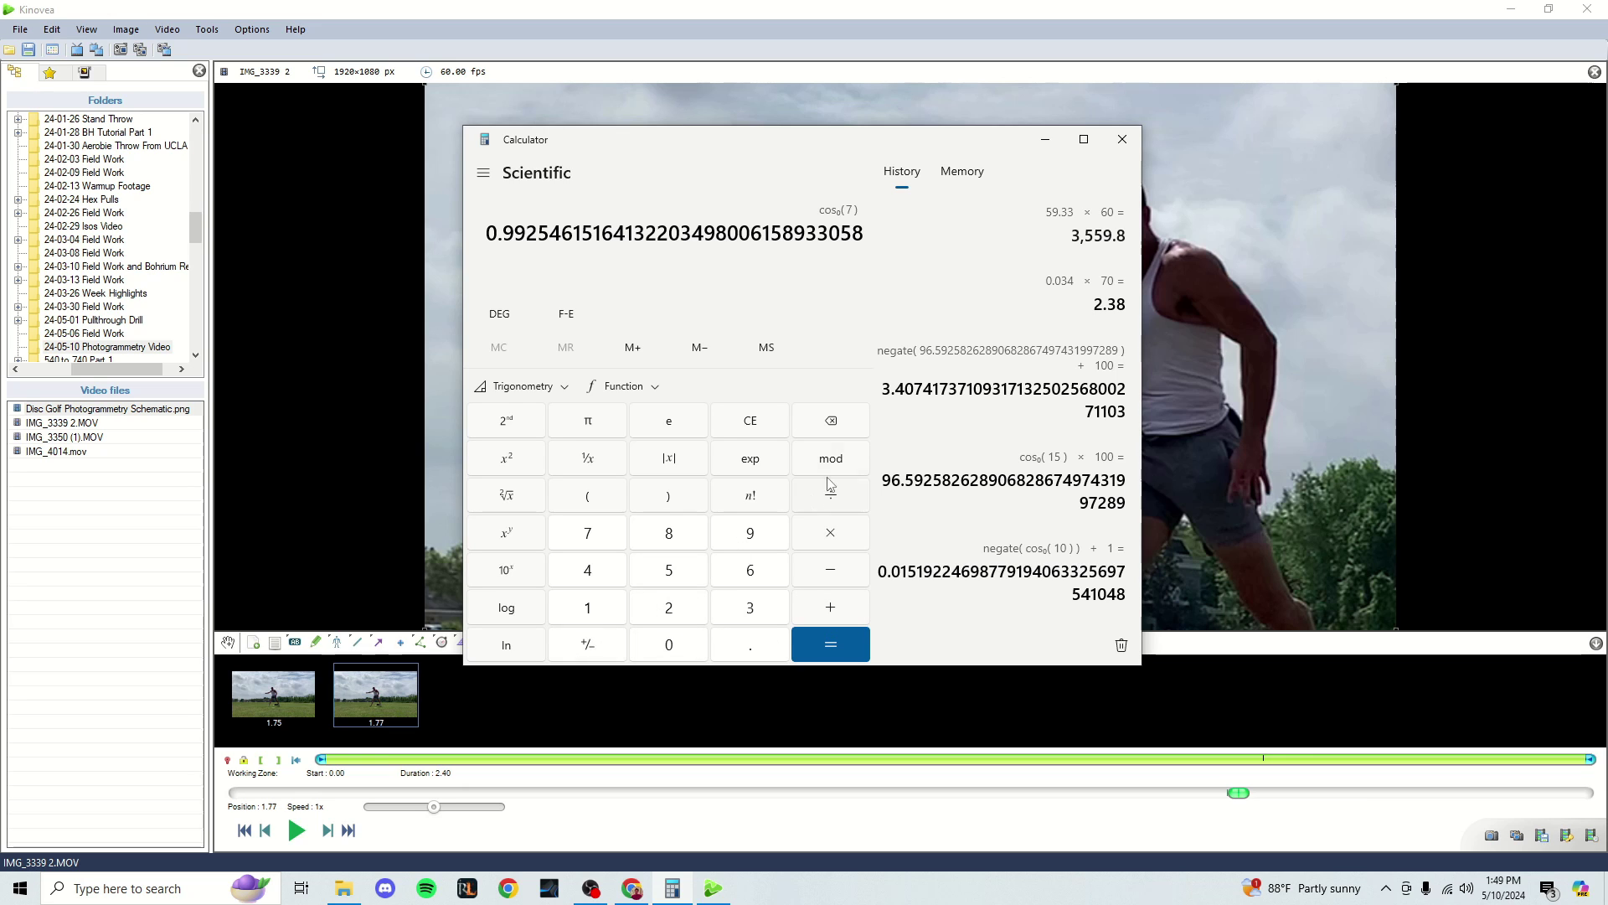
click(588, 458)
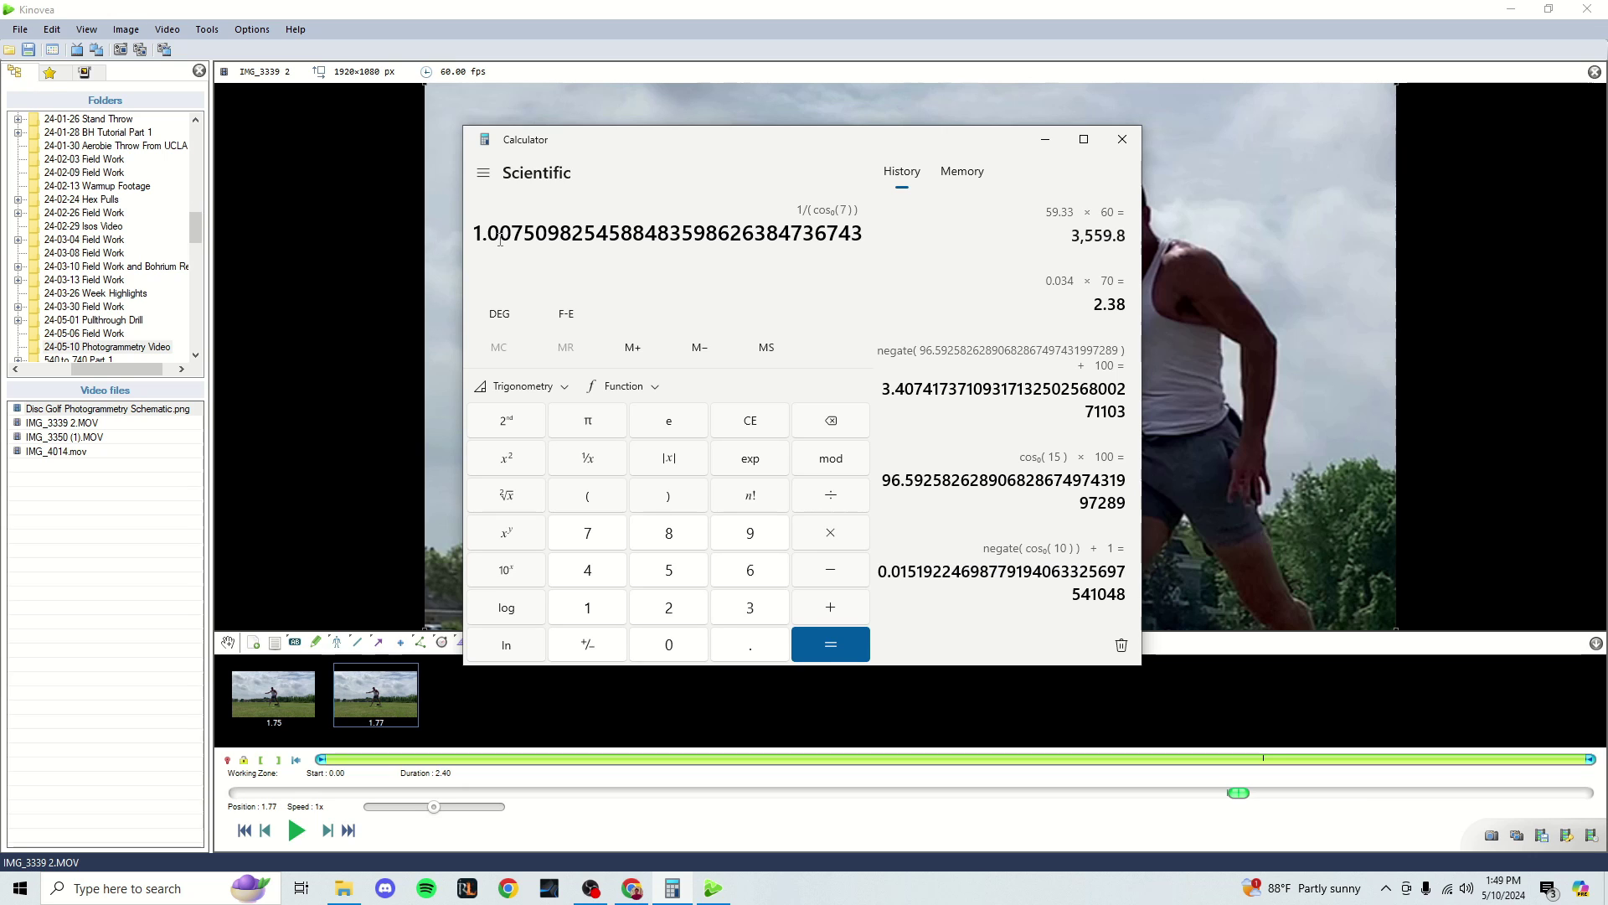
- Multiply by 79.63 to get the corrected speed of about 80.23 mph, then clear
click(632, 888)
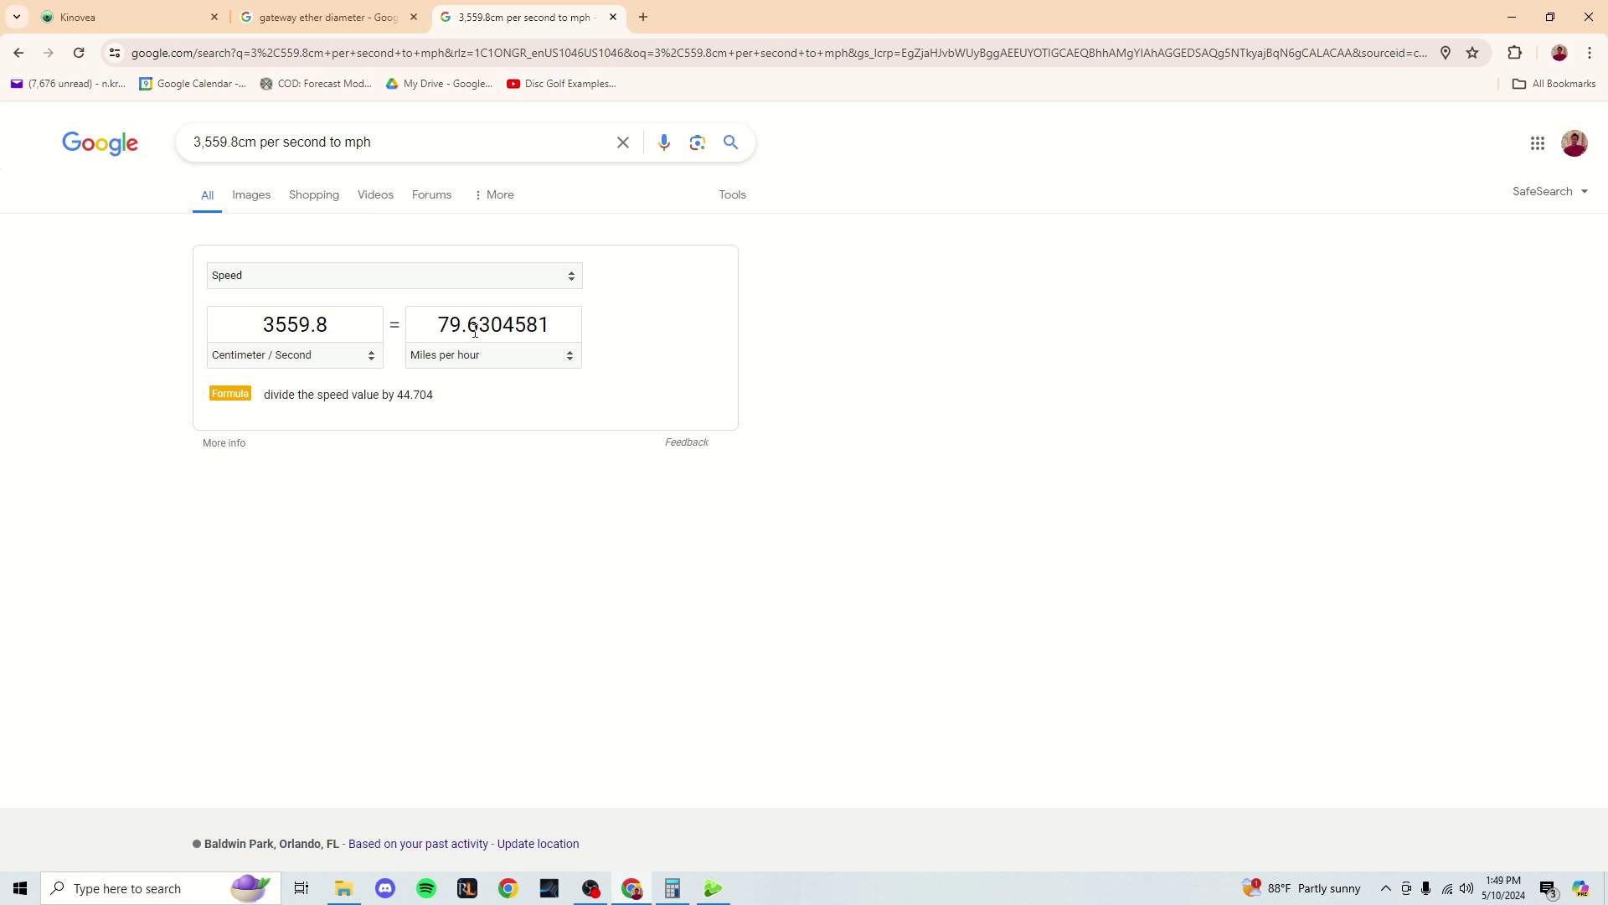
click(672, 887)
click(839, 536)
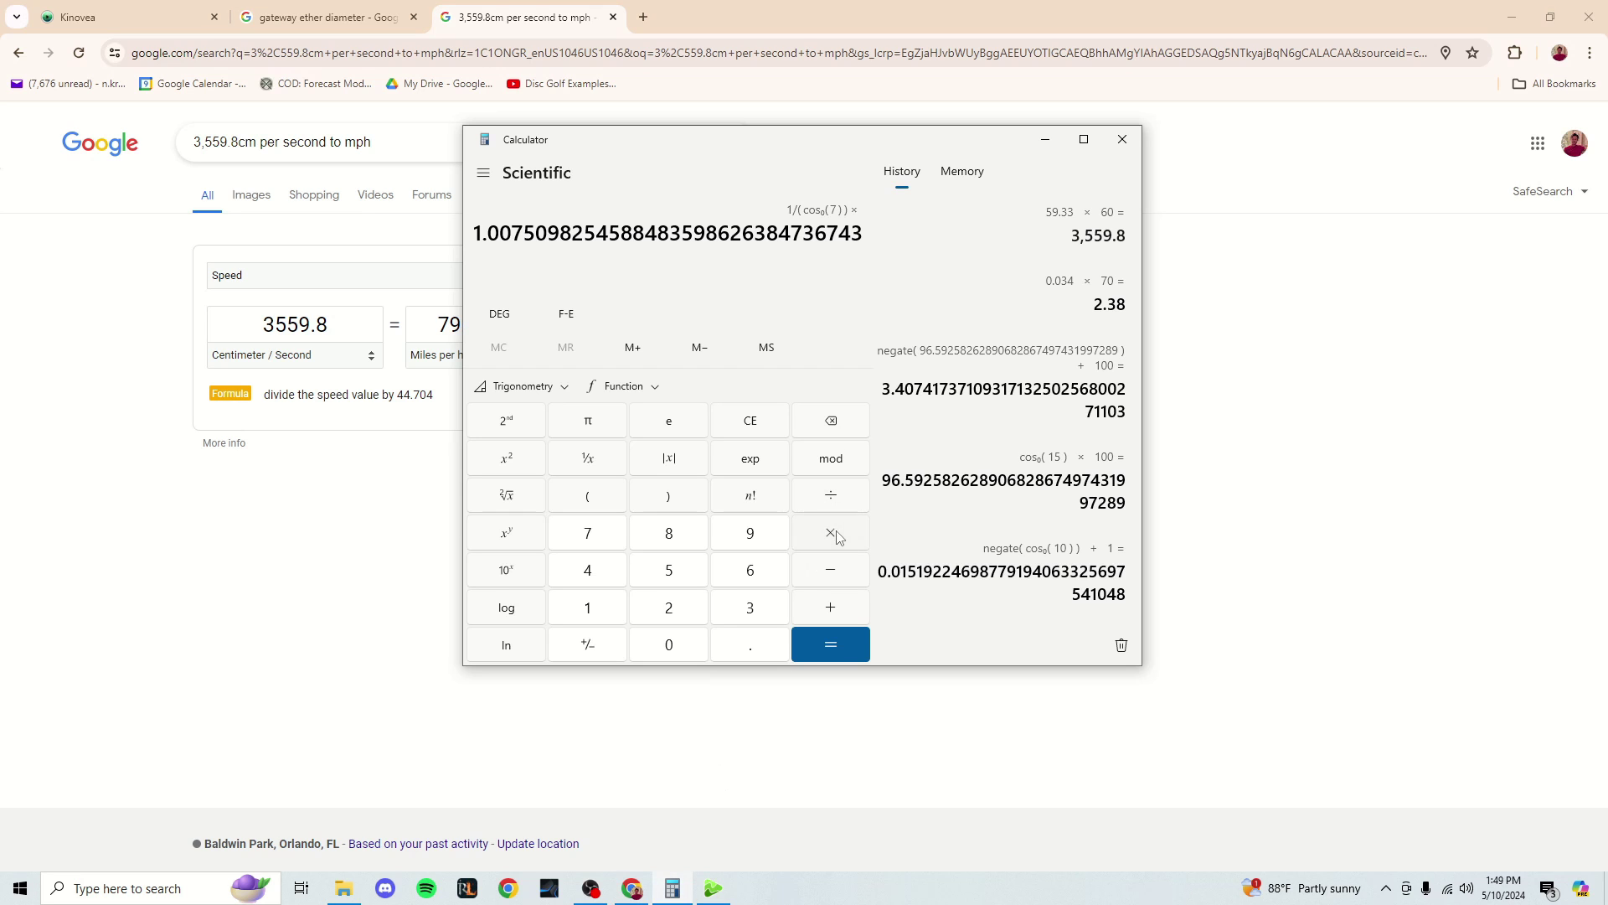
click(587, 533)
click(750, 533)
click(750, 644)
click(750, 570)
click(750, 607)
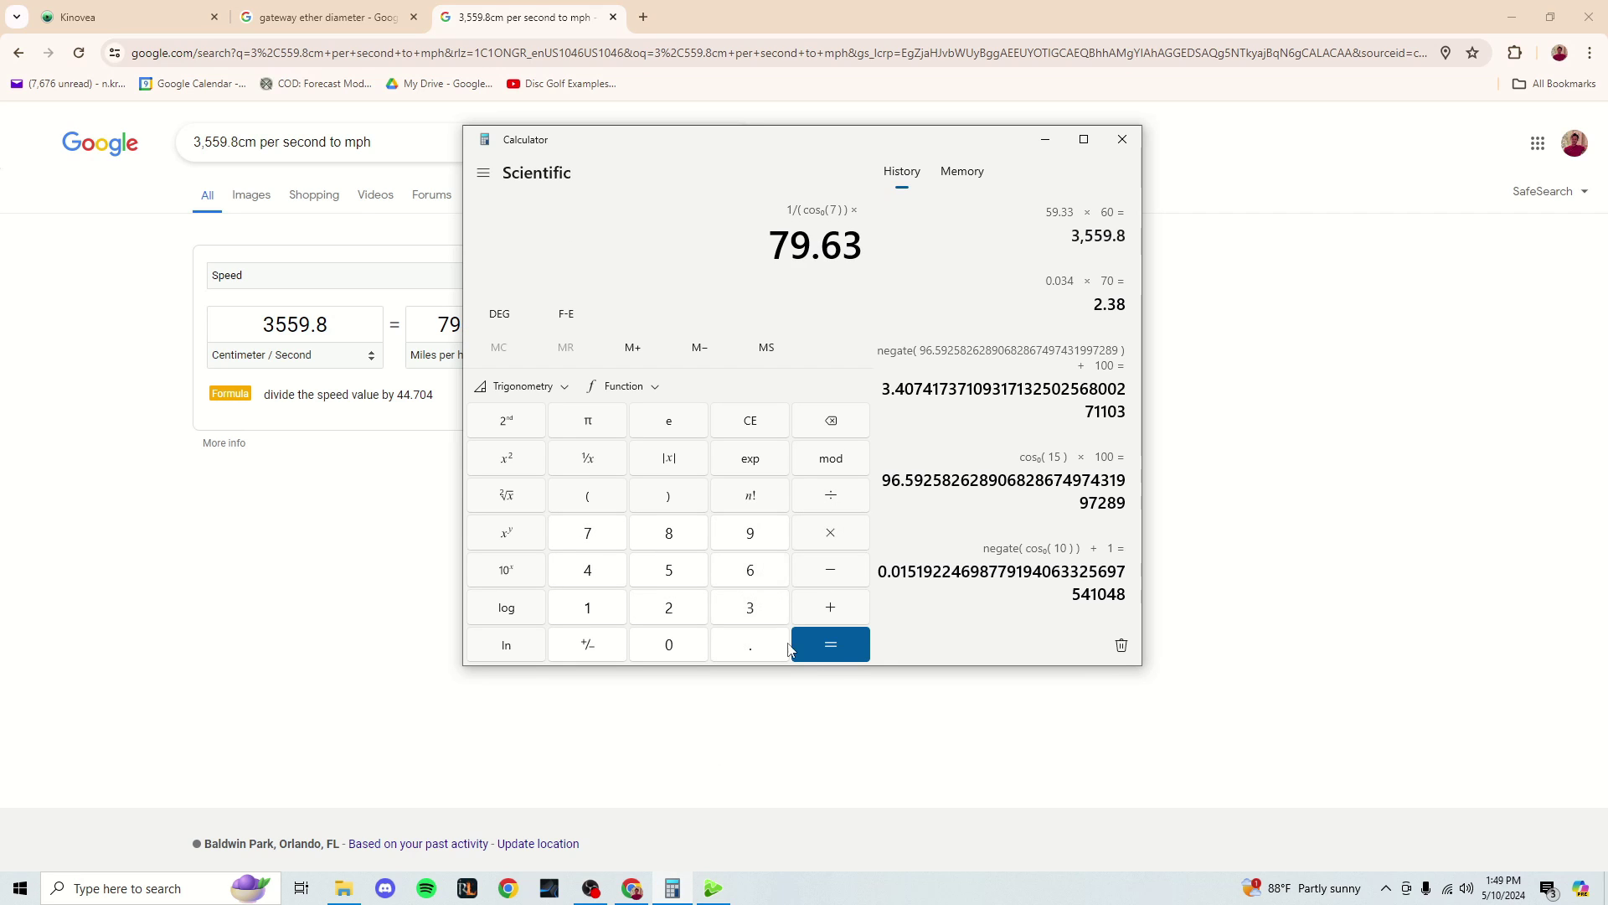
click(796, 646)
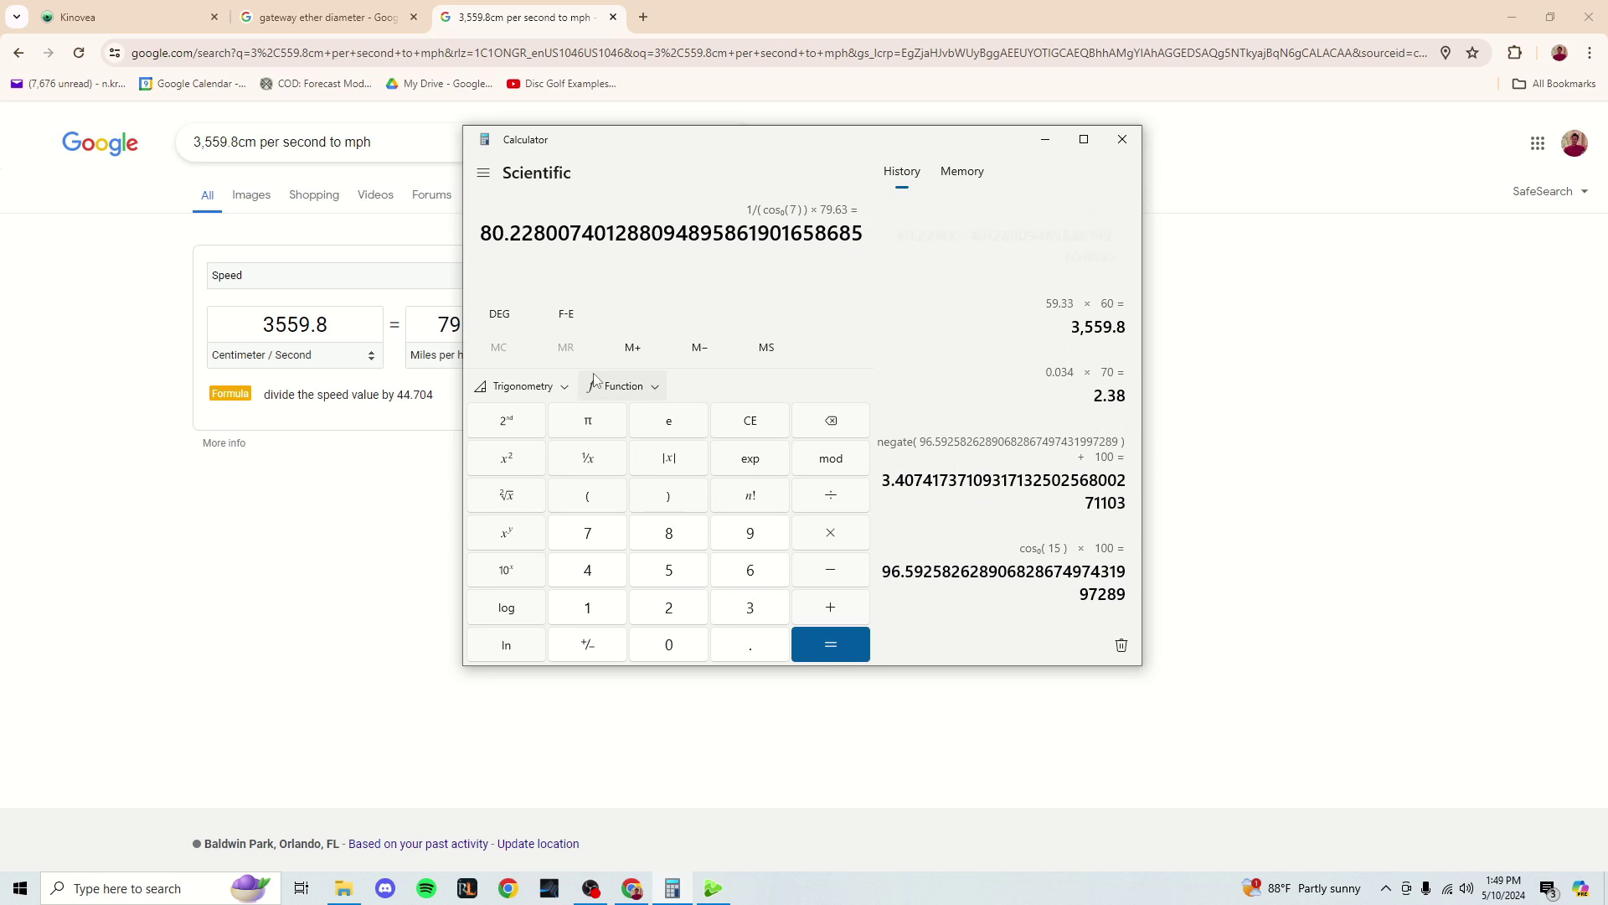
click(771, 428)
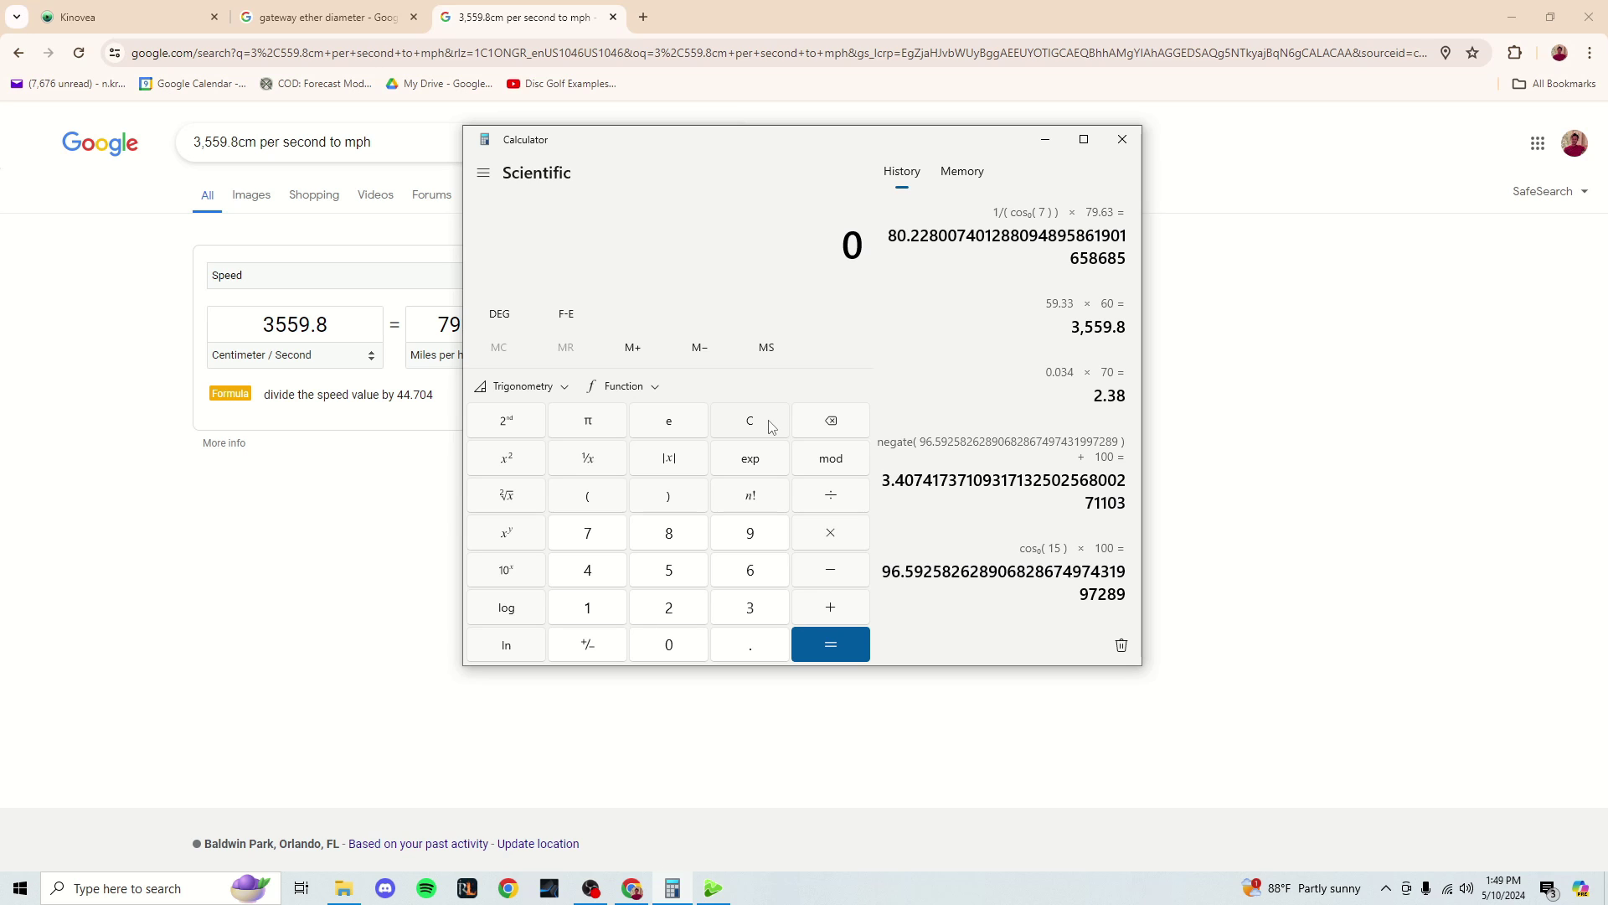
click(713, 888)
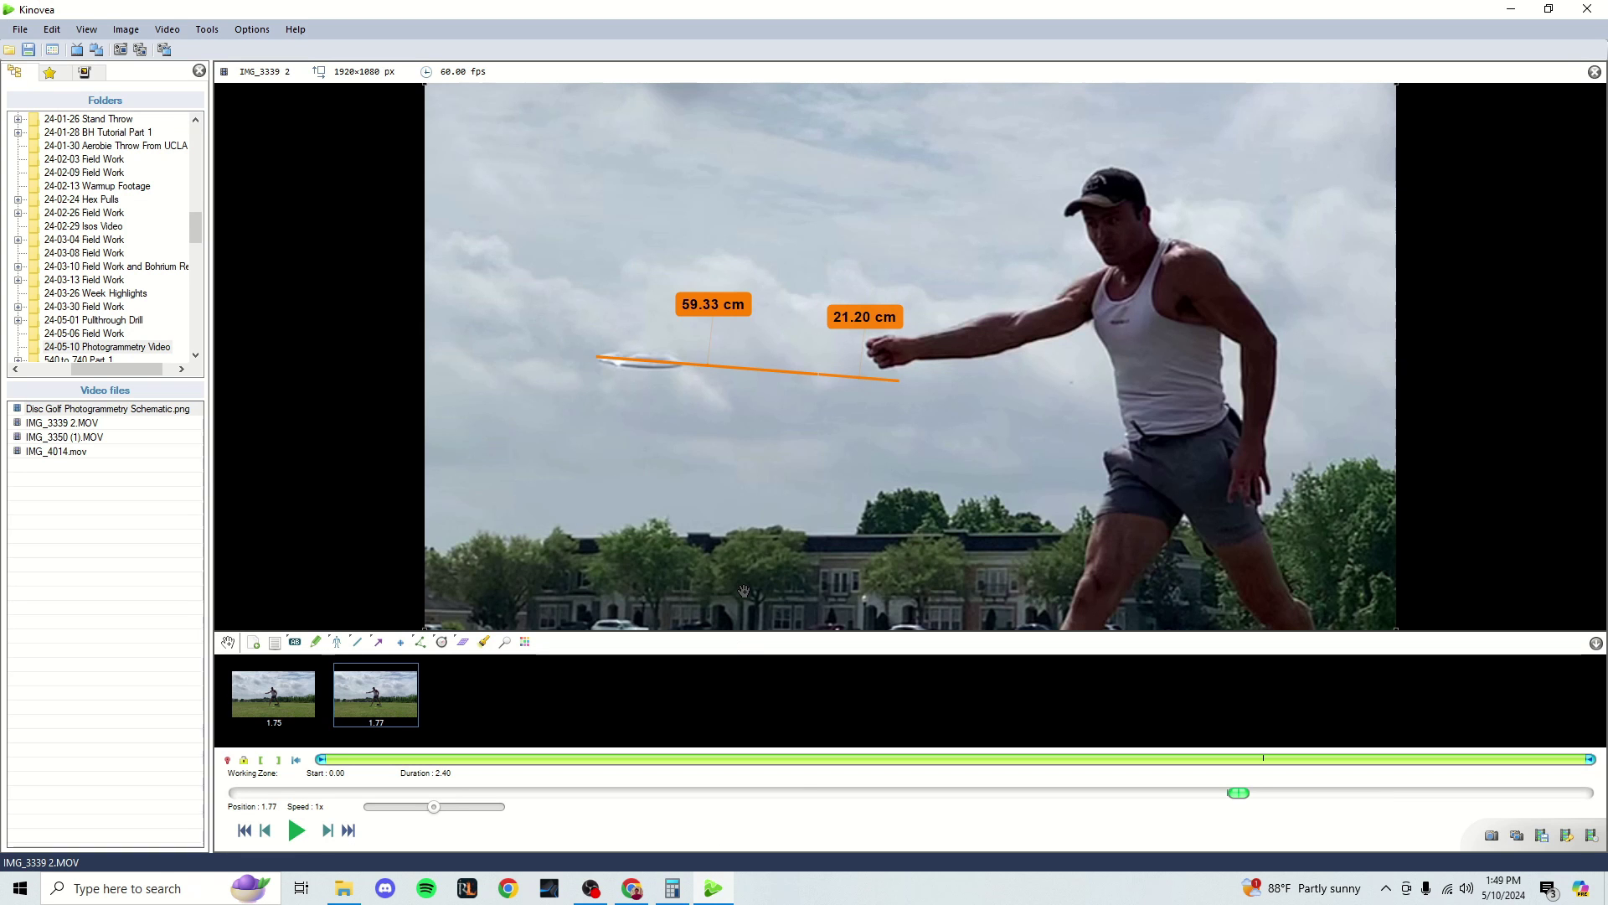